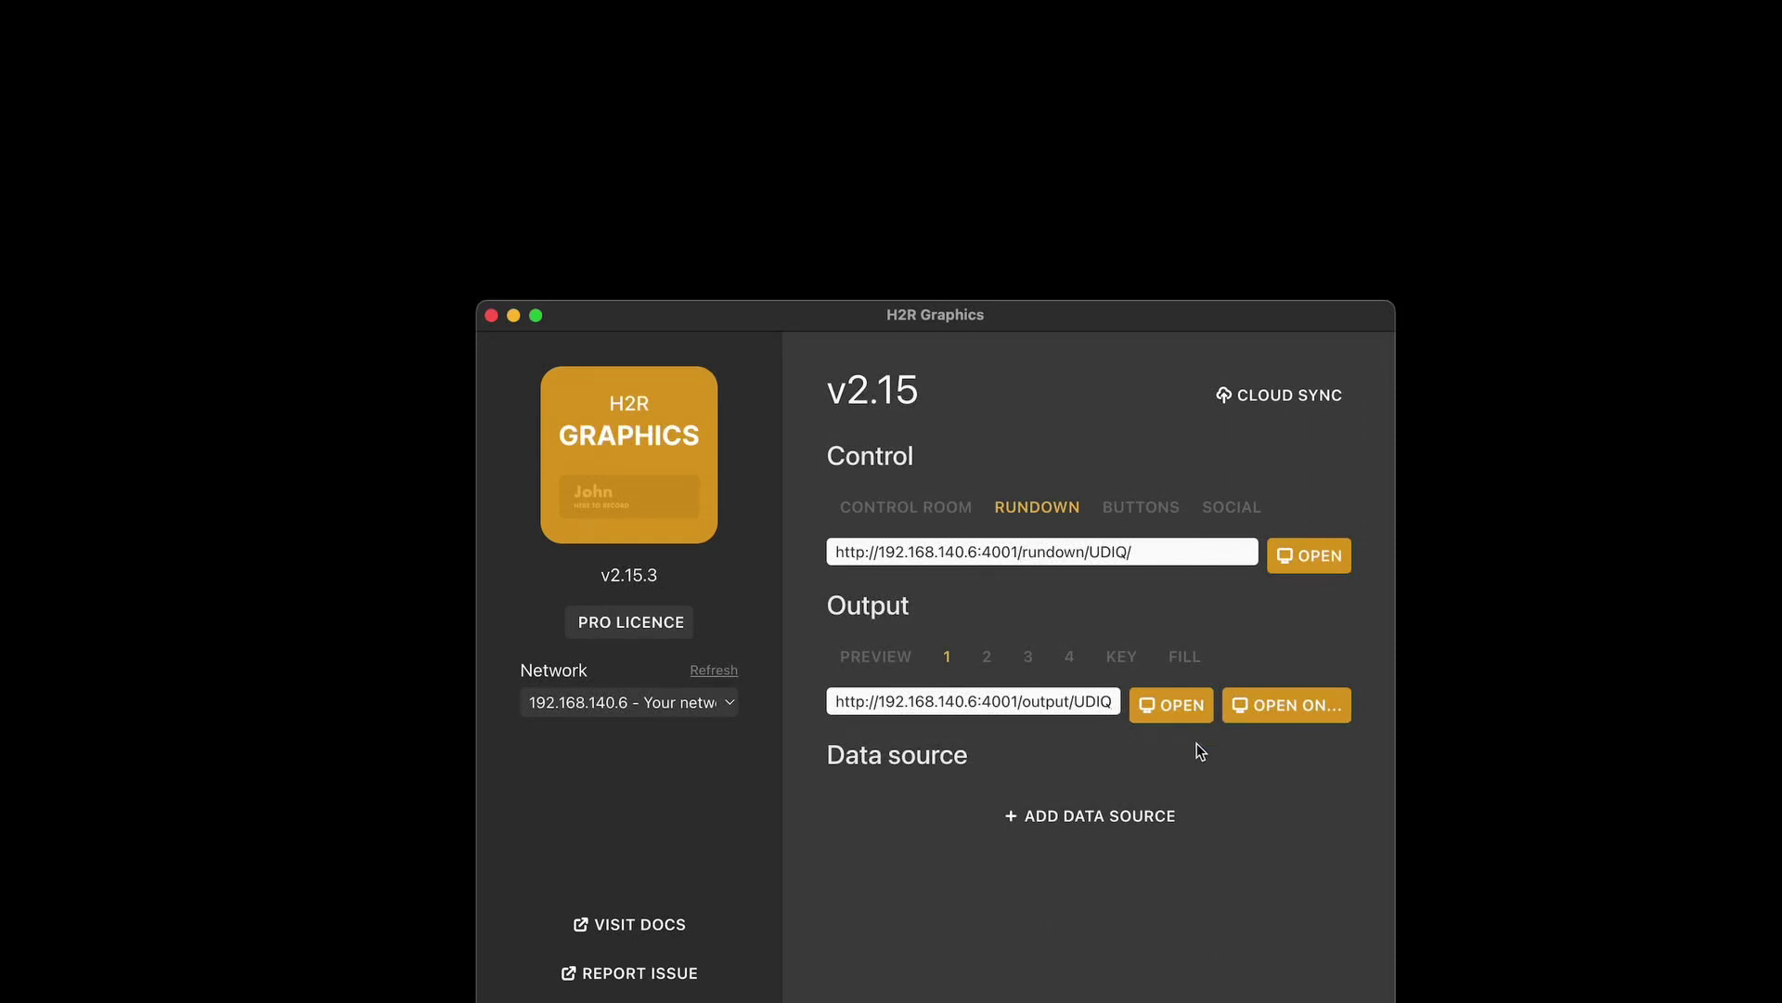
Step: Open the Output 1 green-screen window and the Rundown window, then resize and position them side by side
{"action": "left_click", "coordinate": [1168, 704]}
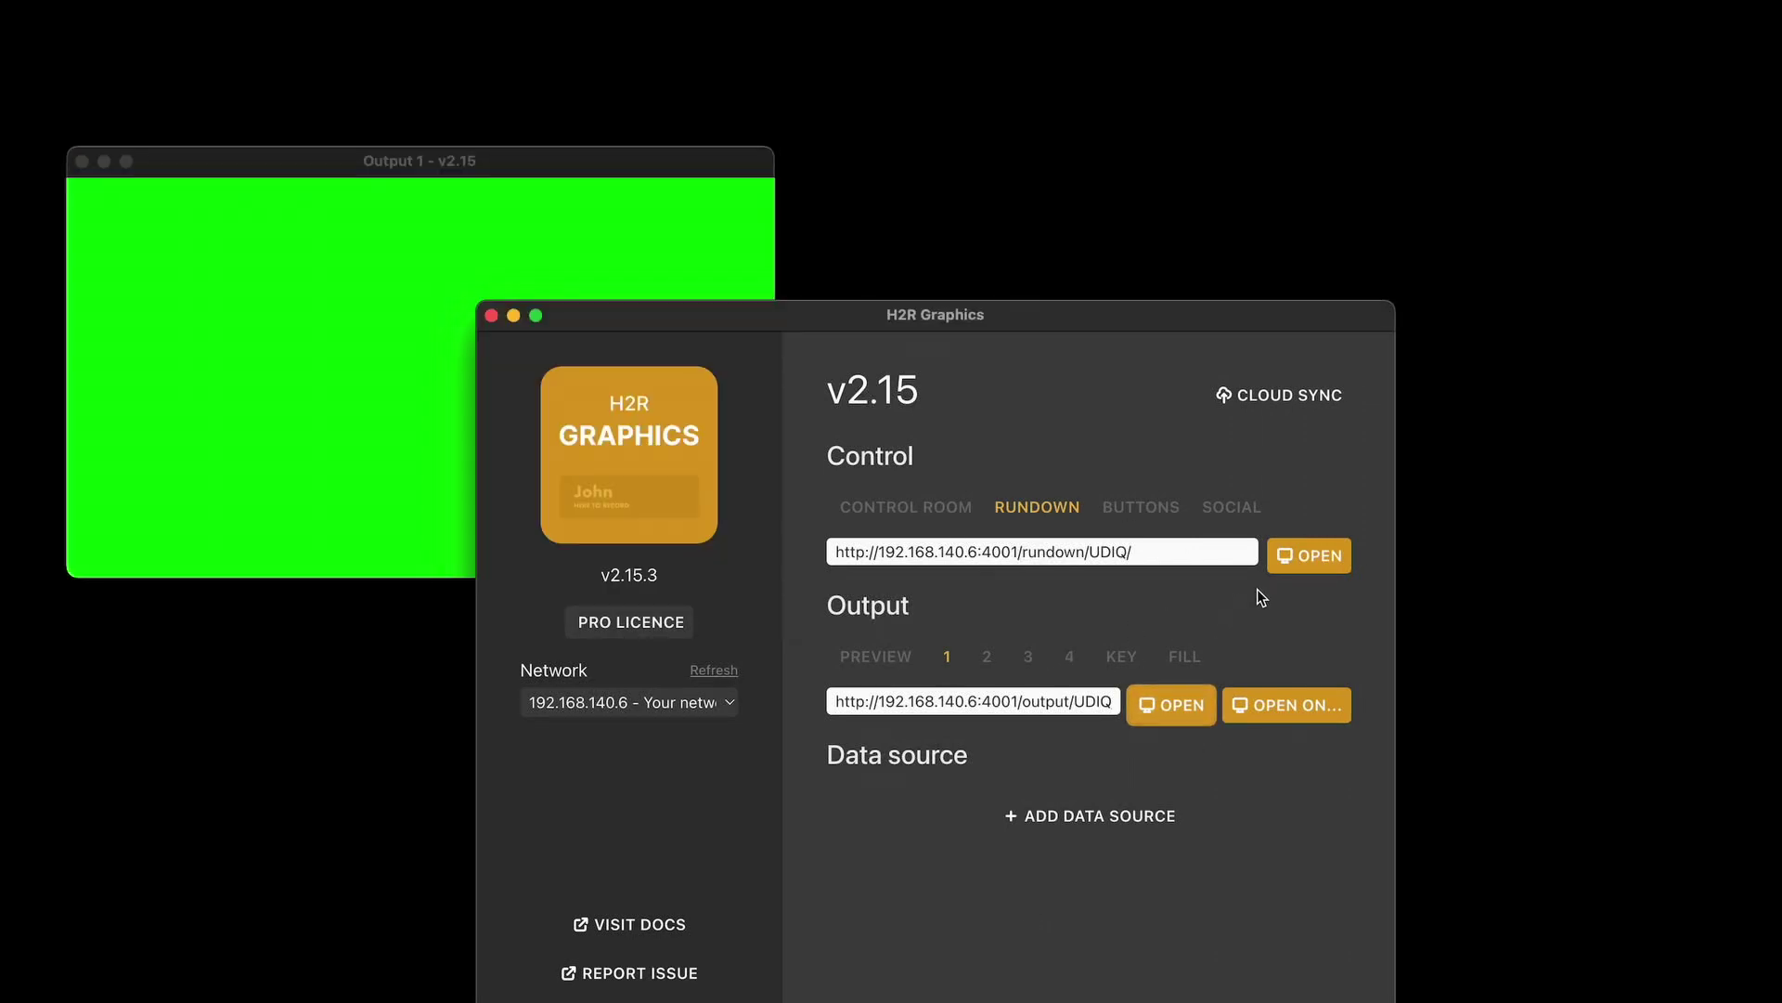
{"action": "left_click", "coordinate": [1309, 556]}
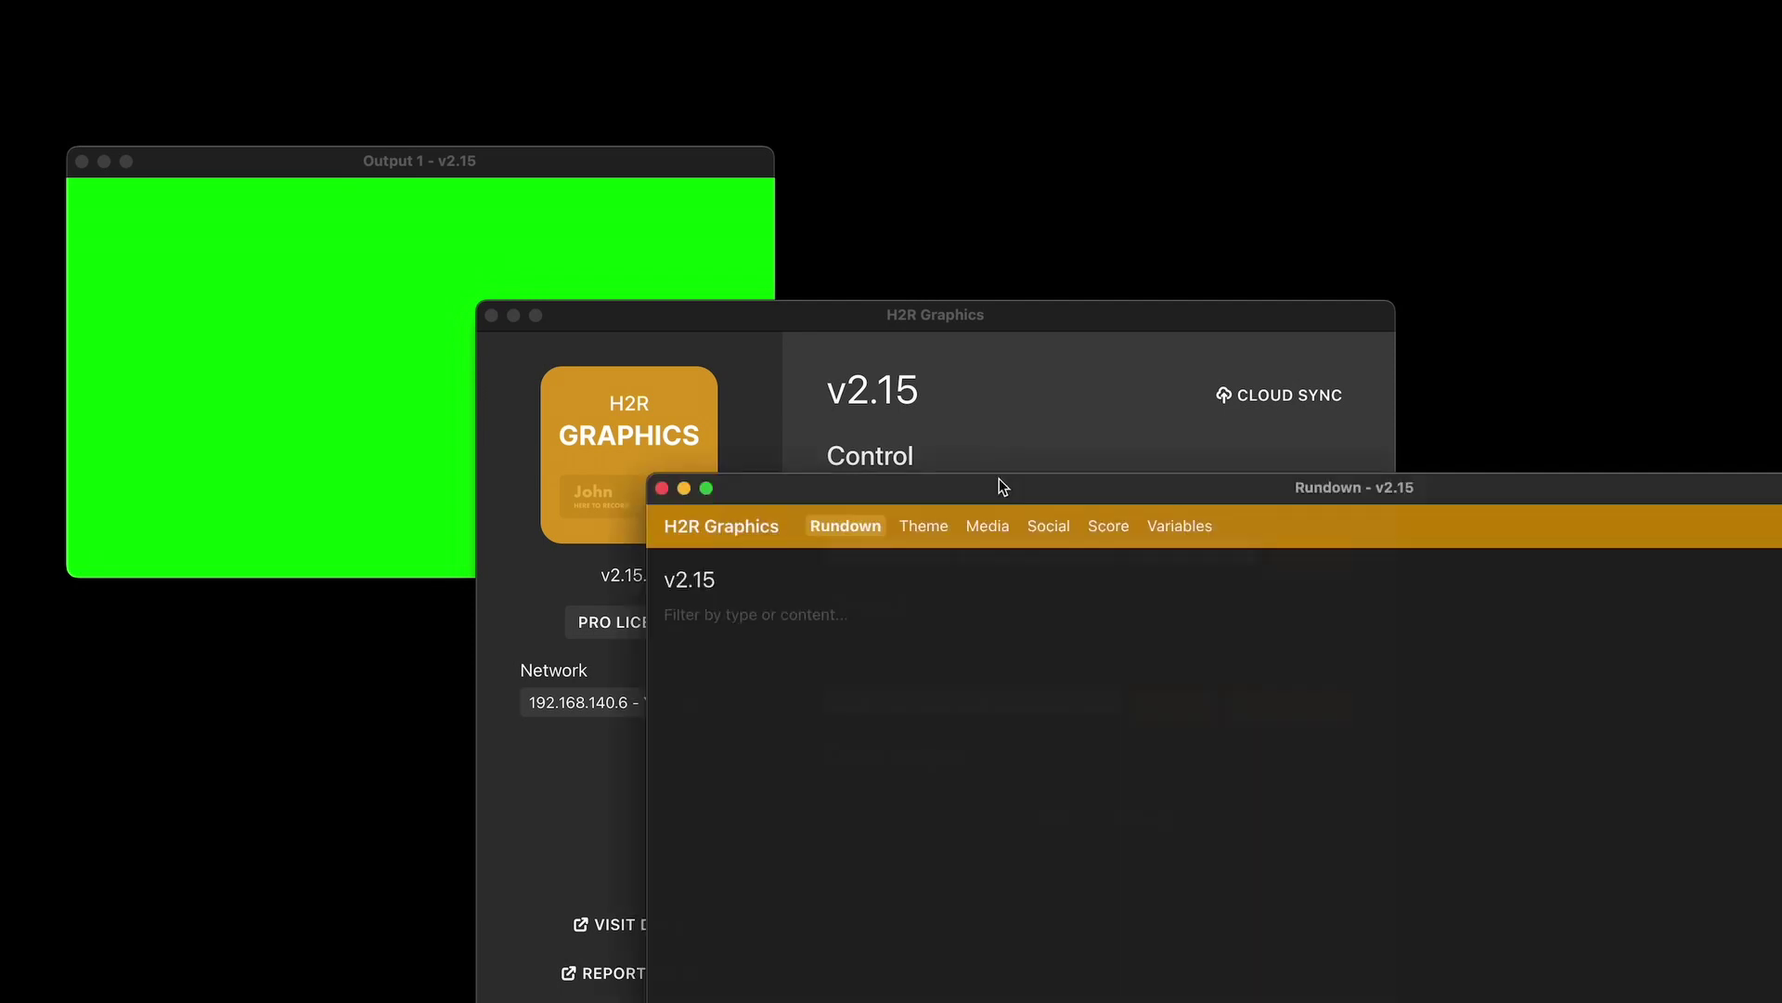
{"action": "left_click_drag", "start_coordinate": [999, 486], "coordinate": [836, 488]}
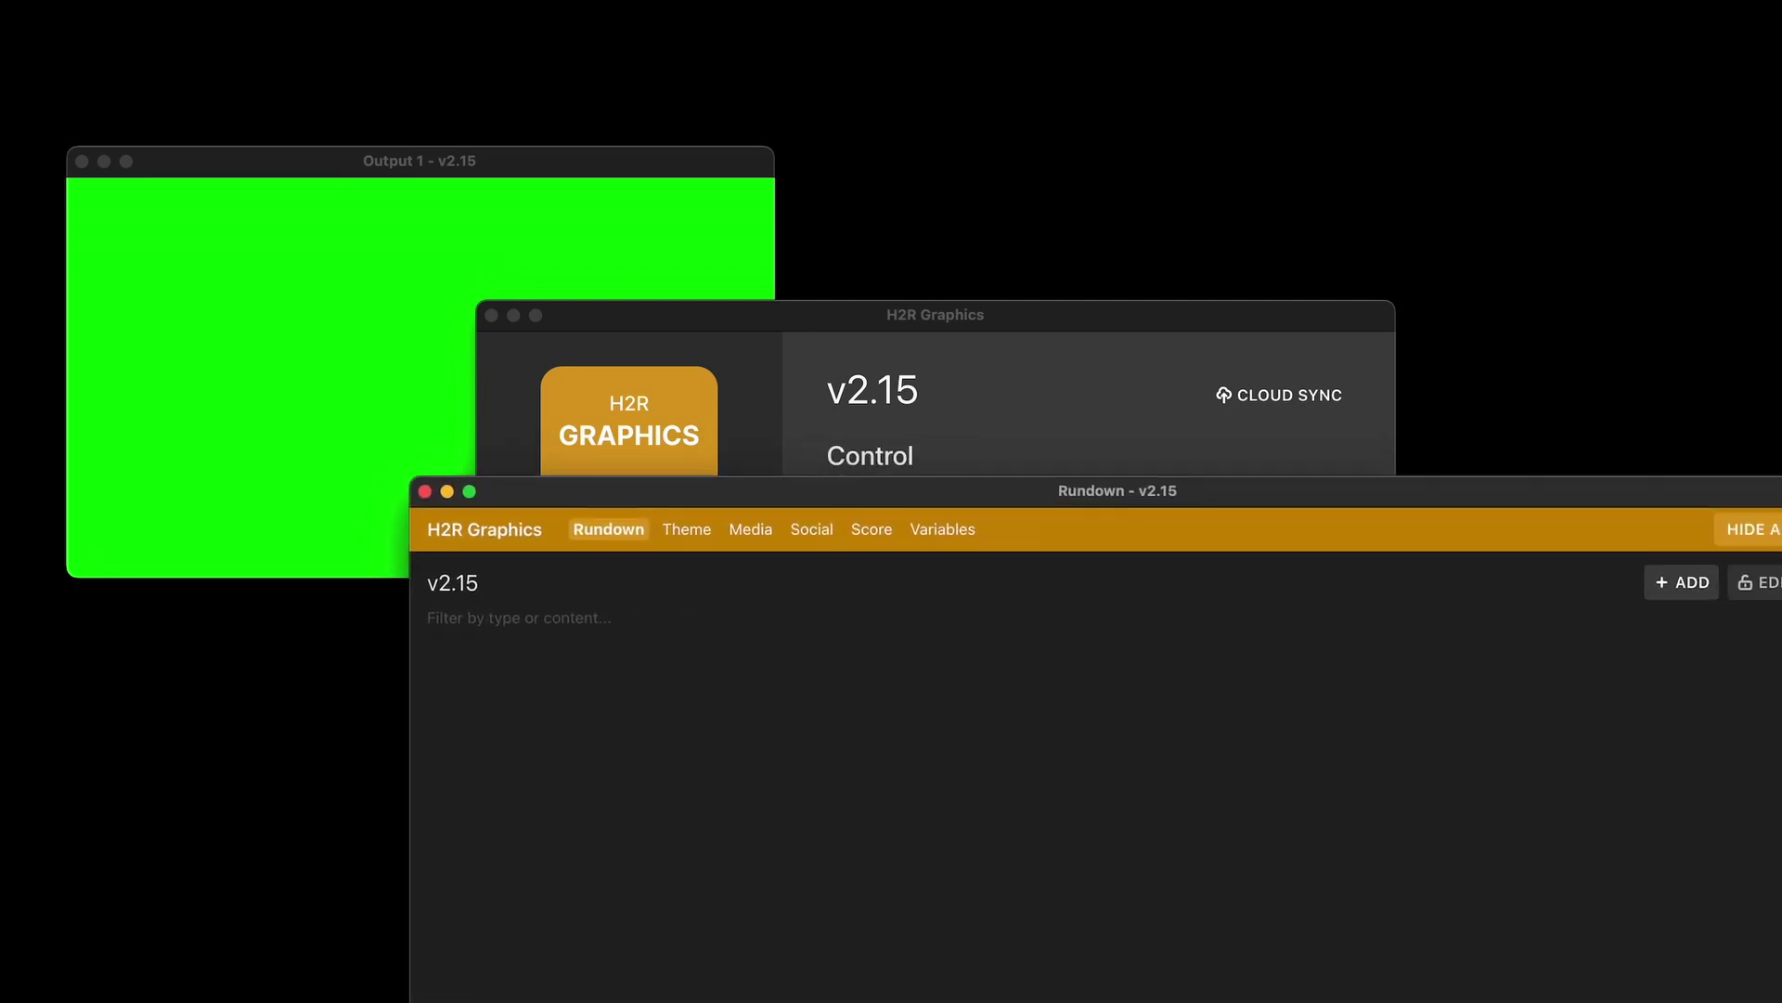
{"action": "left_click_drag", "start_coordinate": [1781, 477], "coordinate": [1590, 241]}
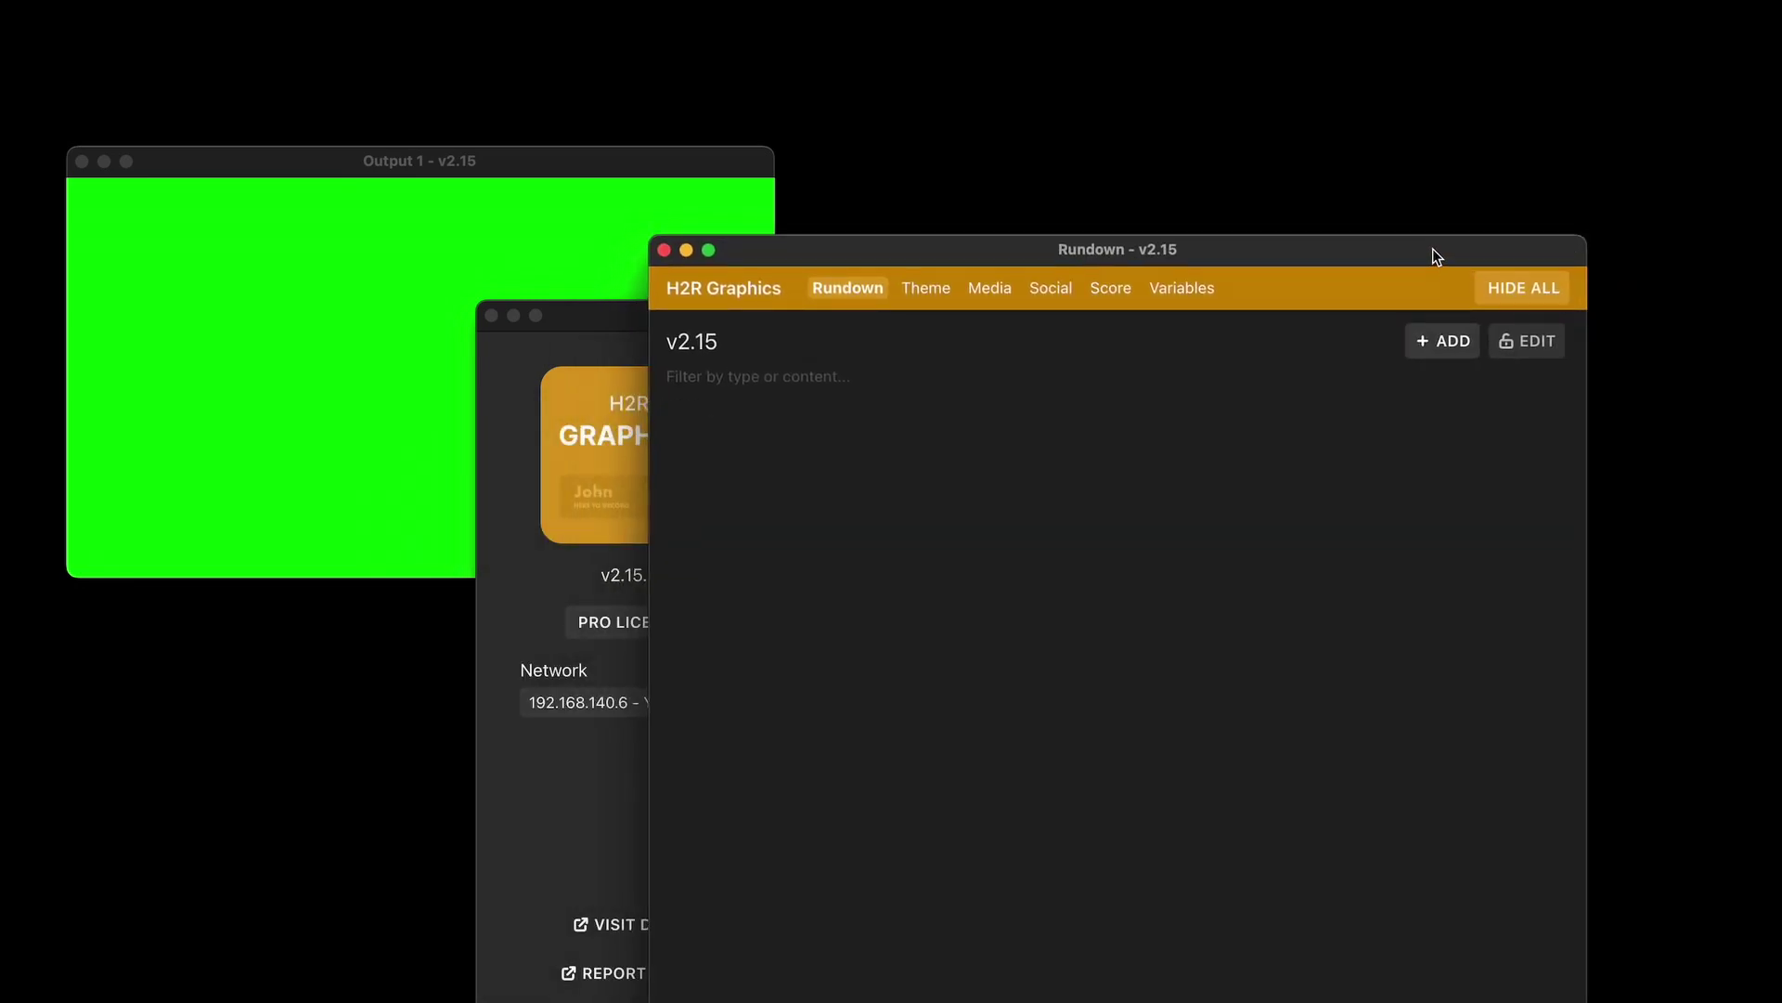
{"action": "left_click_drag", "start_coordinate": [1433, 248], "coordinate": [1570, 76]}
{"action": "left_click_drag", "start_coordinate": [739, 163], "coordinate": [744, 223]}
Step: Add an Audio graphic to the rundown by filtering the list for 'audio'
{"action": "left_click", "coordinate": [1585, 170]}
{"action": "left_click", "coordinate": [1584, 169]}
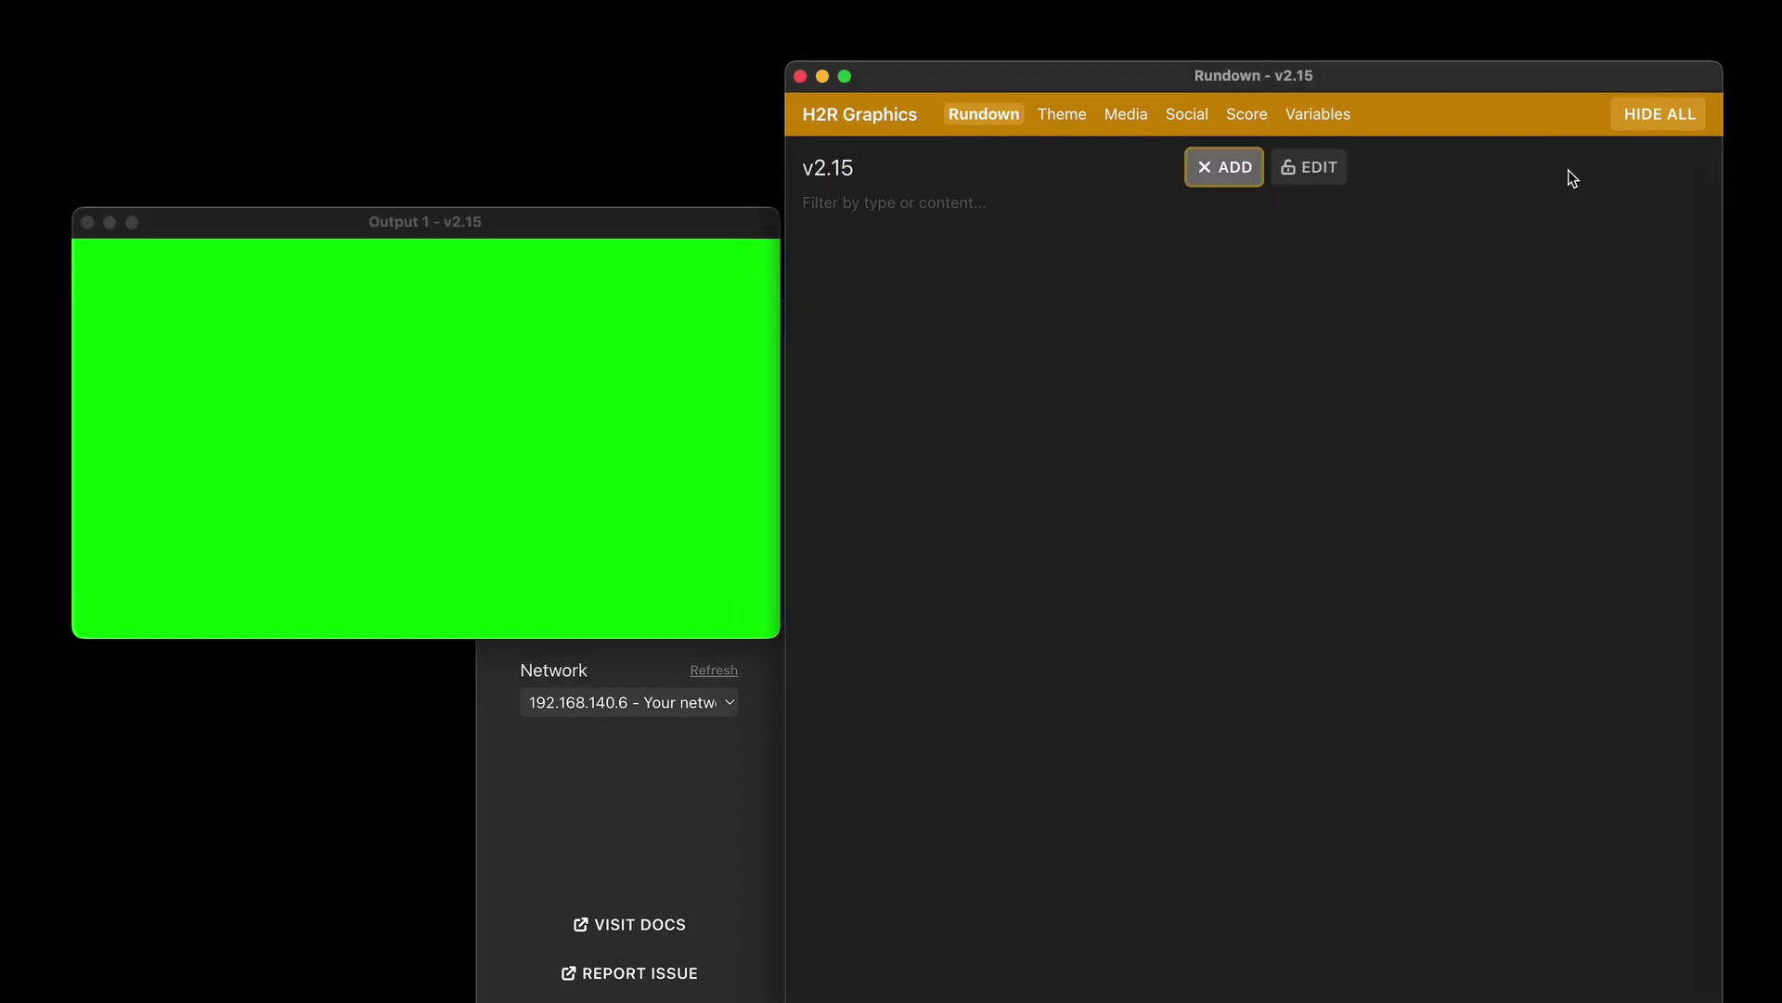
{"action": "type", "text": "audio"}
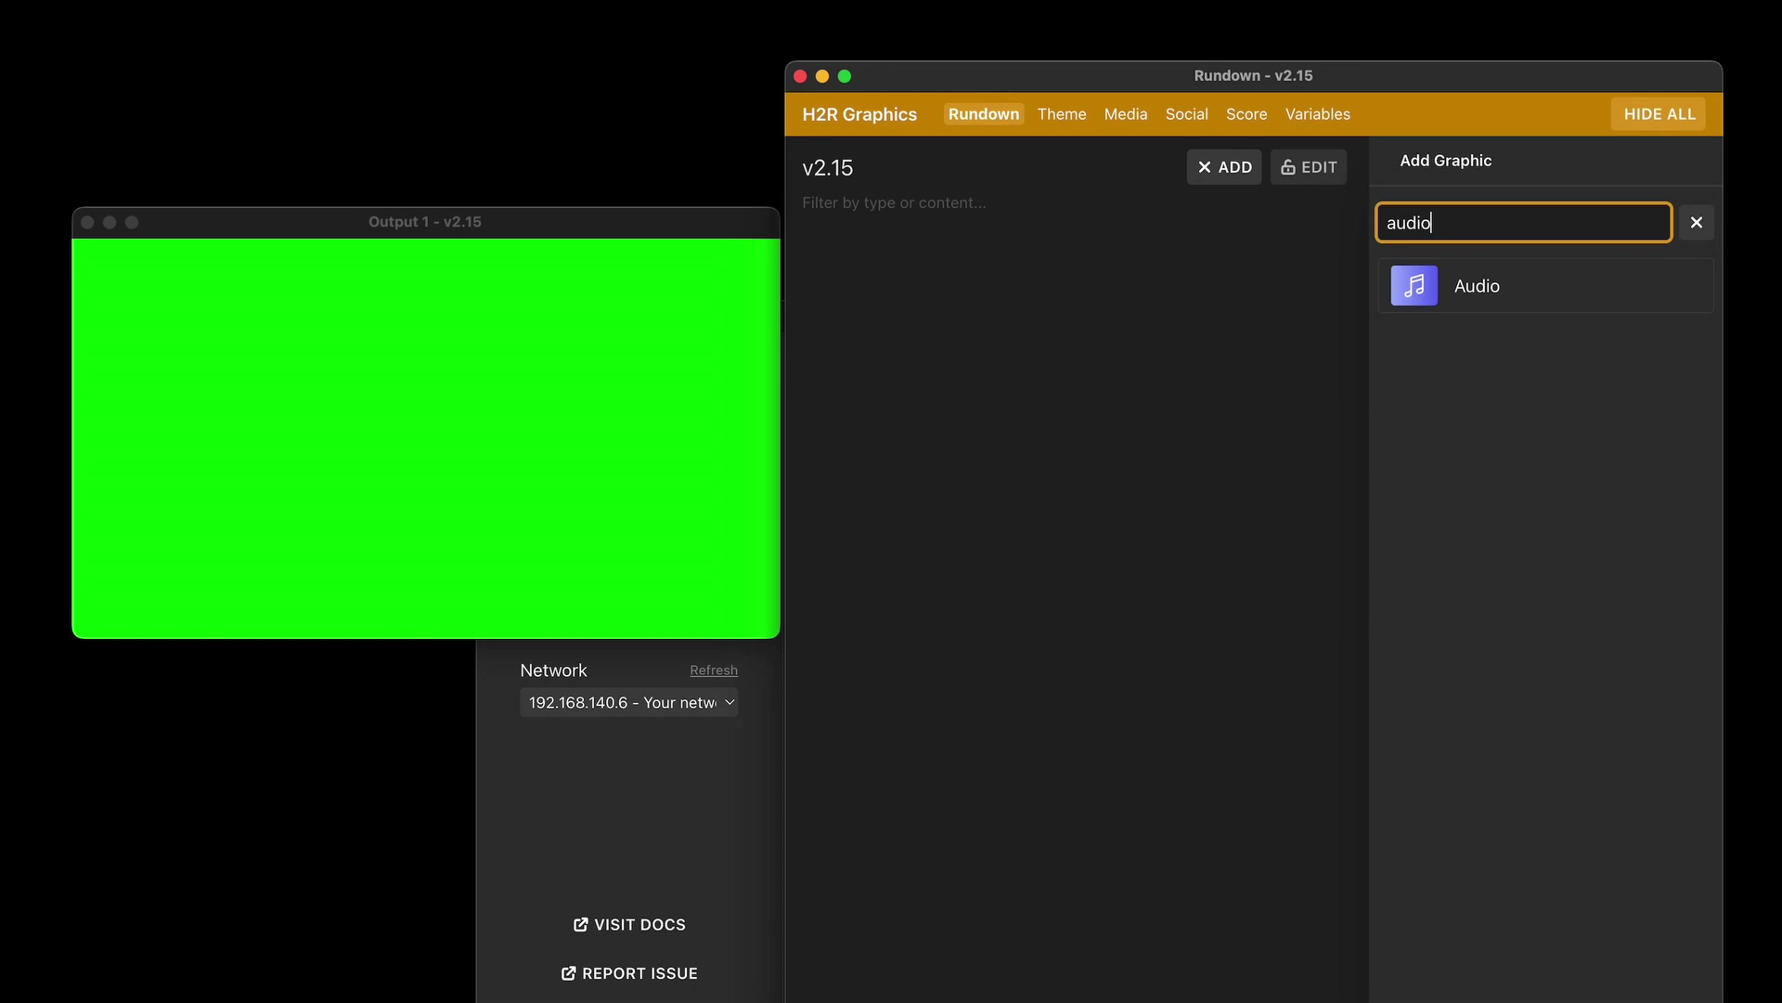
{"action": "left_click", "coordinate": [1528, 271]}
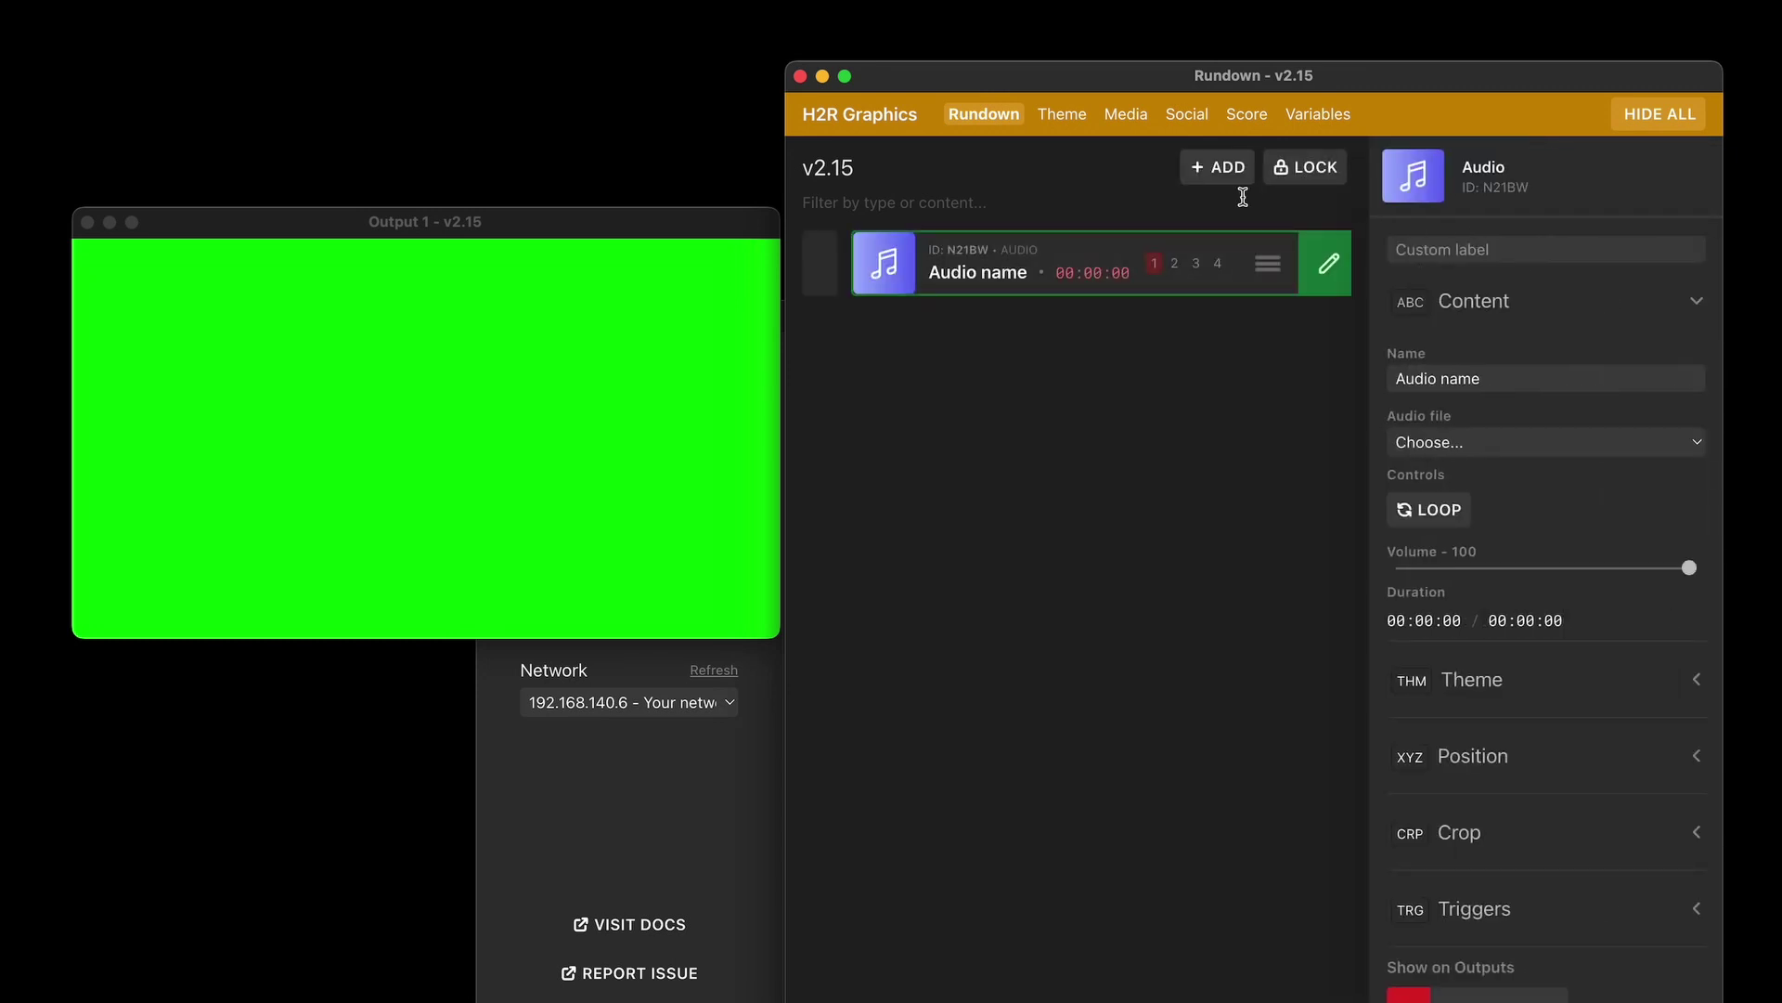
Step: Add a Lyrics graphic to the rundown by filtering the list for 'ly'
{"action": "left_click", "coordinate": [1234, 176]}
{"action": "type", "text": "luri"}
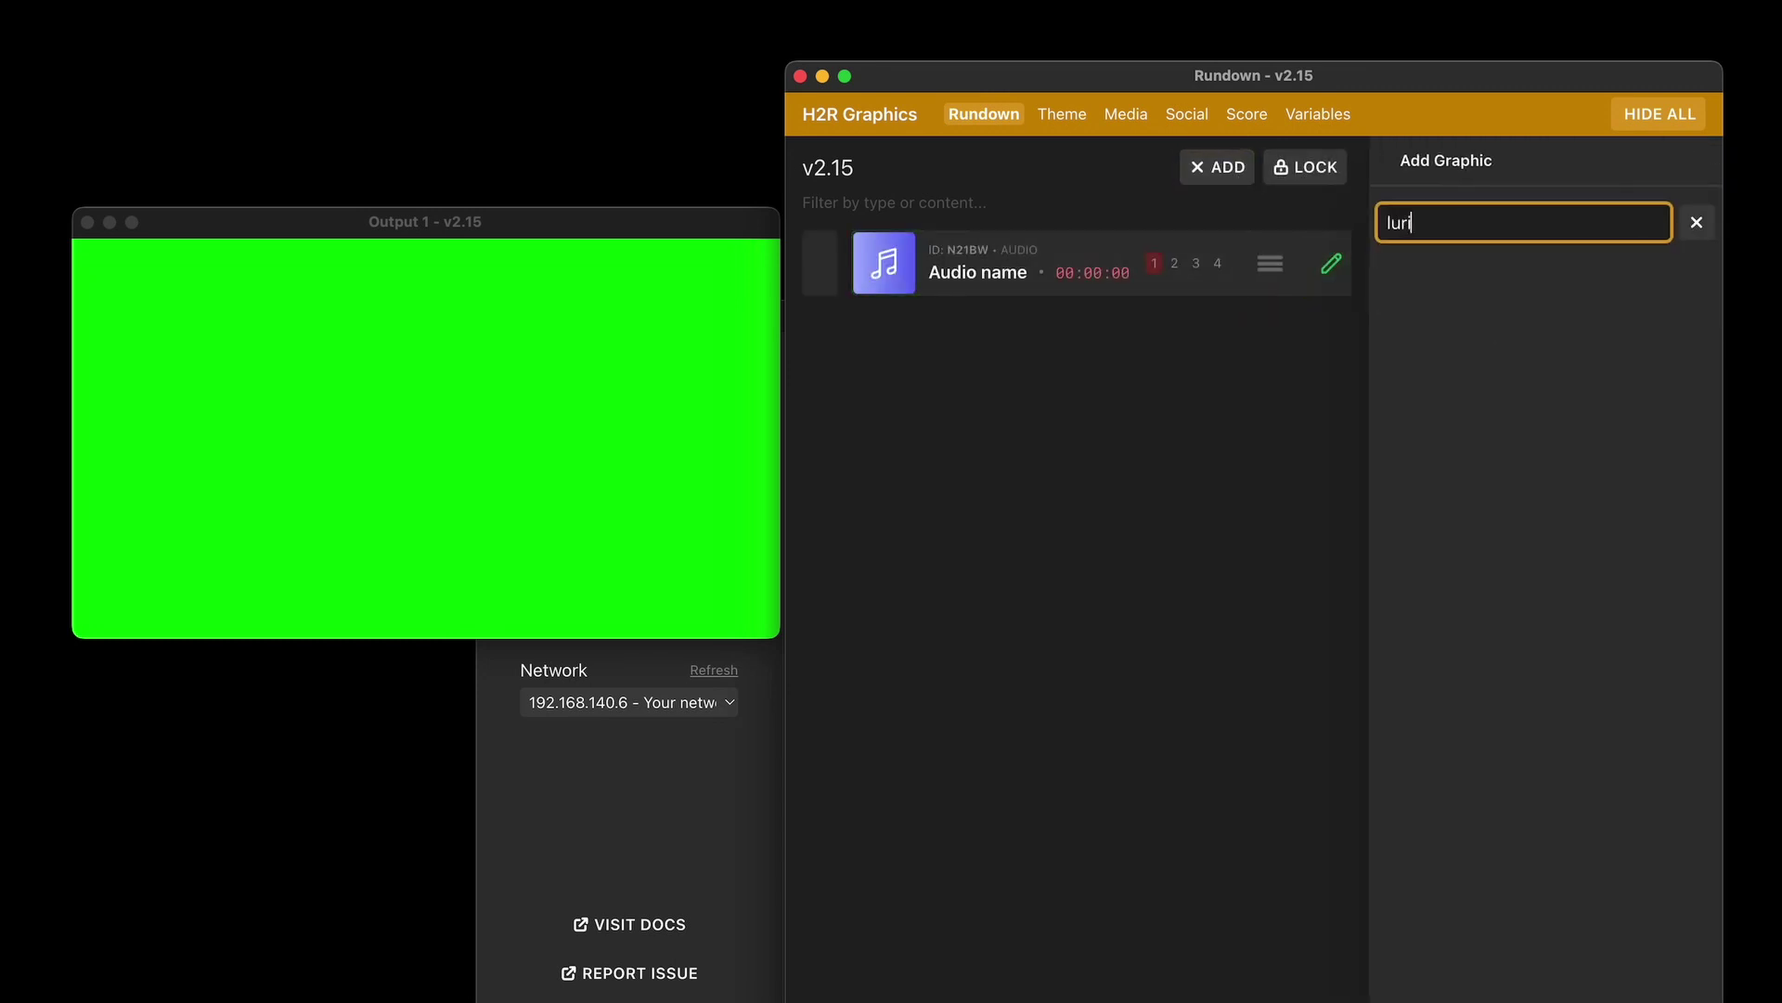
{"action": "key", "text": "BackSpace"}
{"action": "key", "text": "BackSpace"}
{"action": "type", "text": "y"}
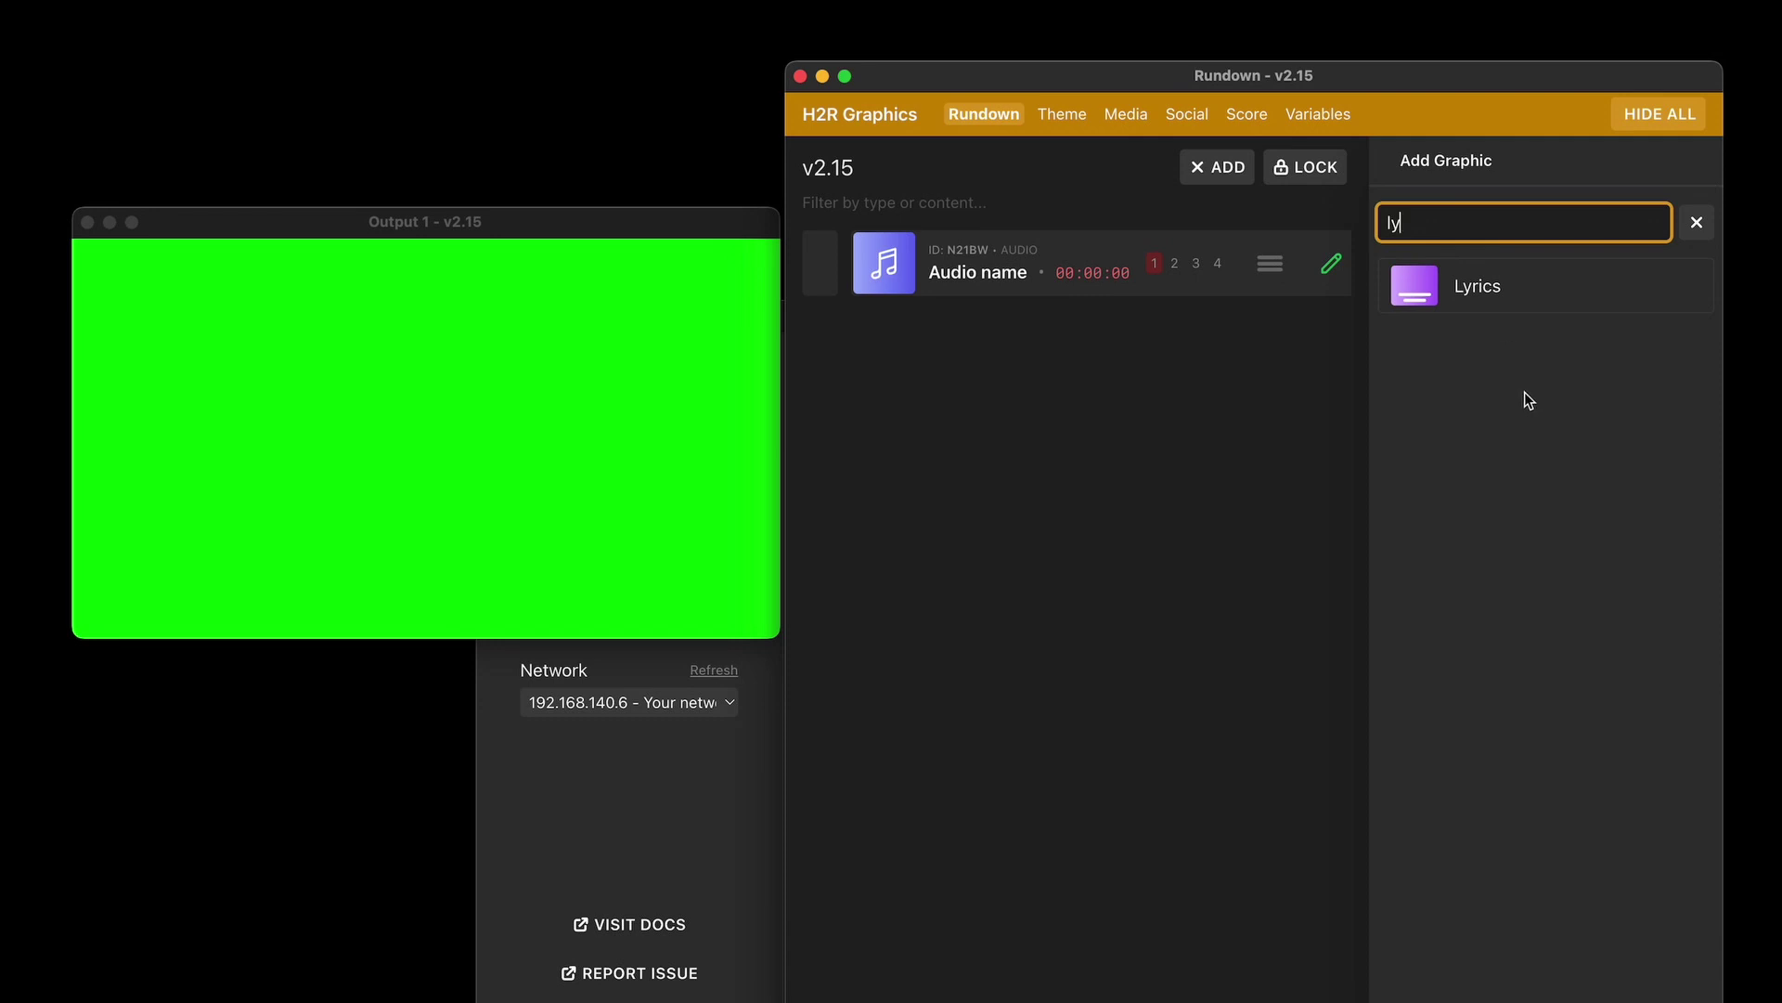
{"action": "left_click", "coordinate": [1494, 288]}
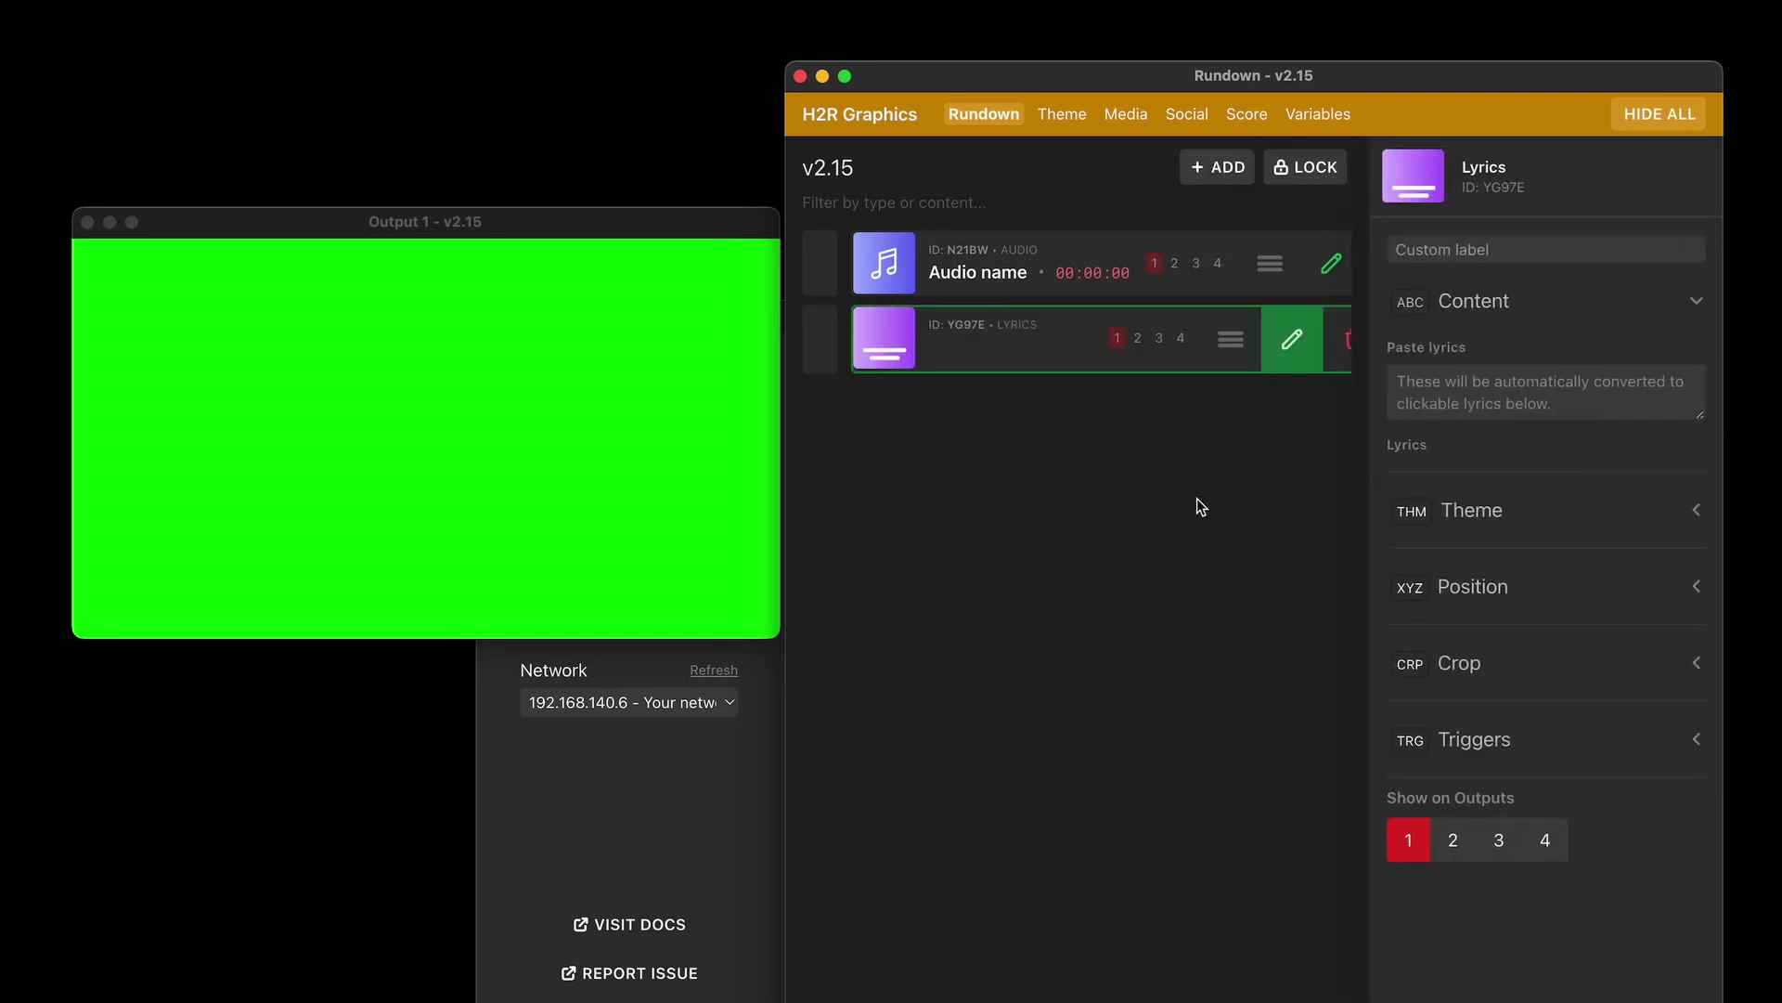
Step: Import '19th Floor - Bobby Richards.mp3' from the music folder into the media library and stop its preview
{"action": "left_click", "coordinate": [1114, 624]}
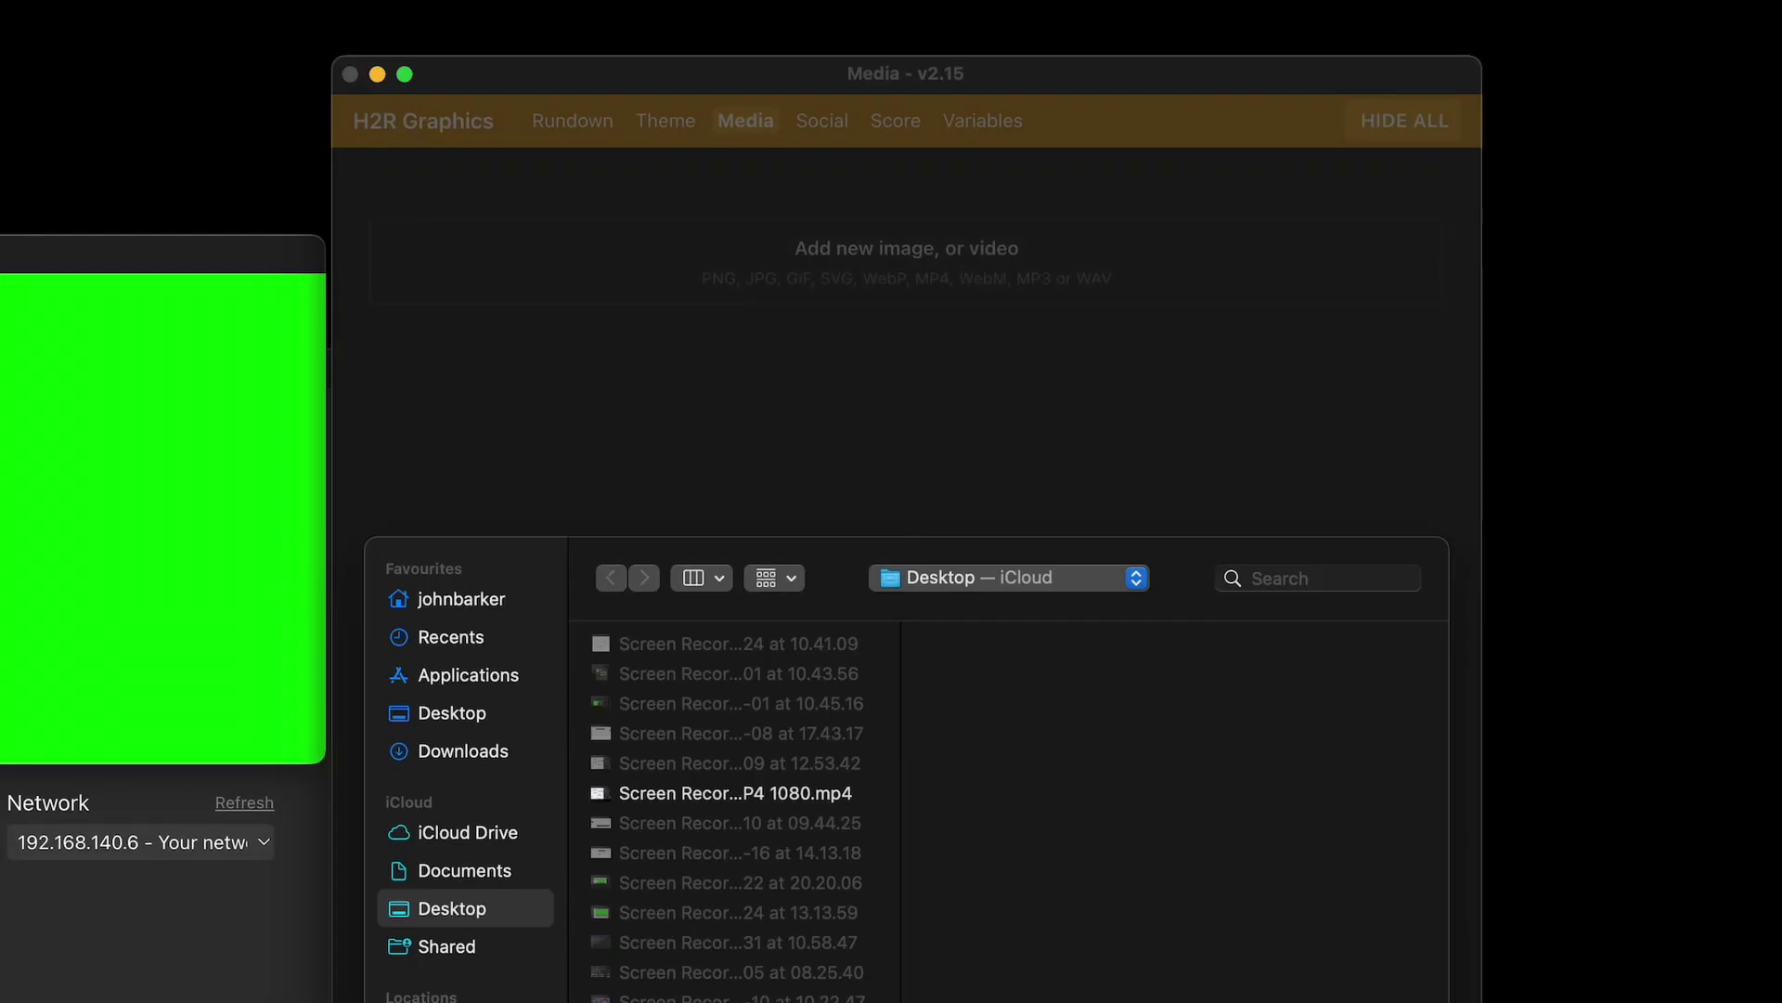
{"action": "left_click_drag", "start_coordinate": [1160, 998], "coordinate": [650, 994]}
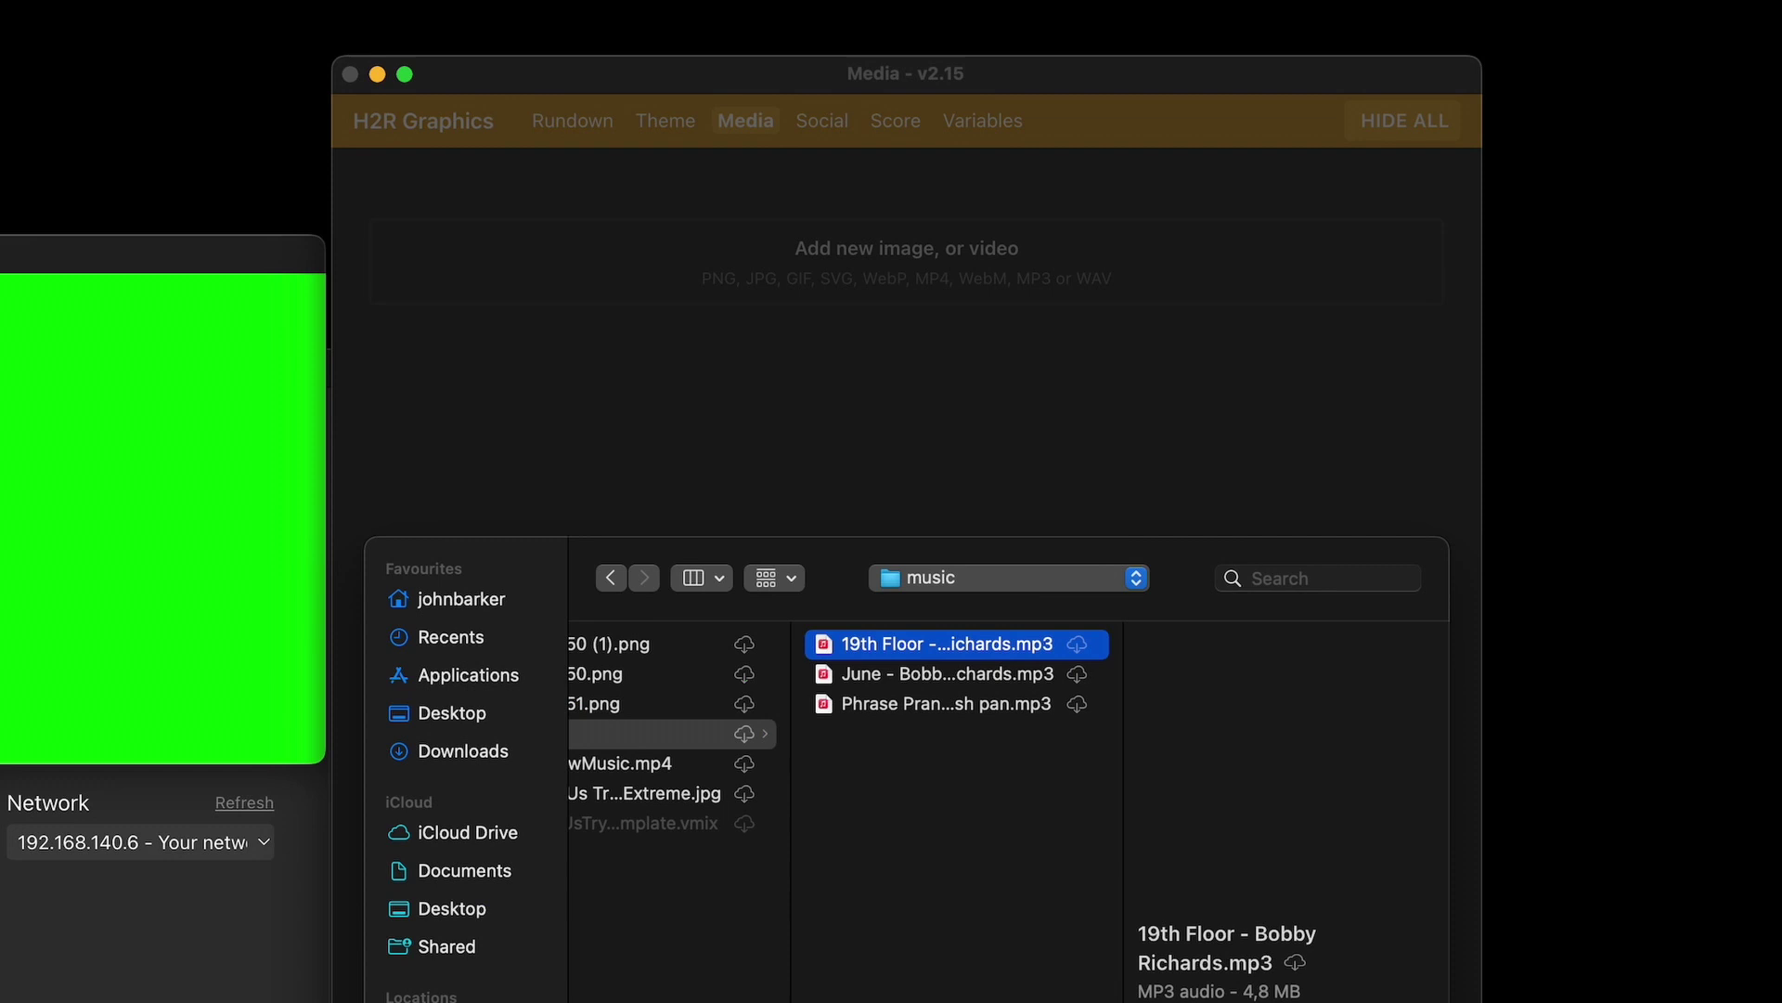
{"action": "key", "text": "Return"}
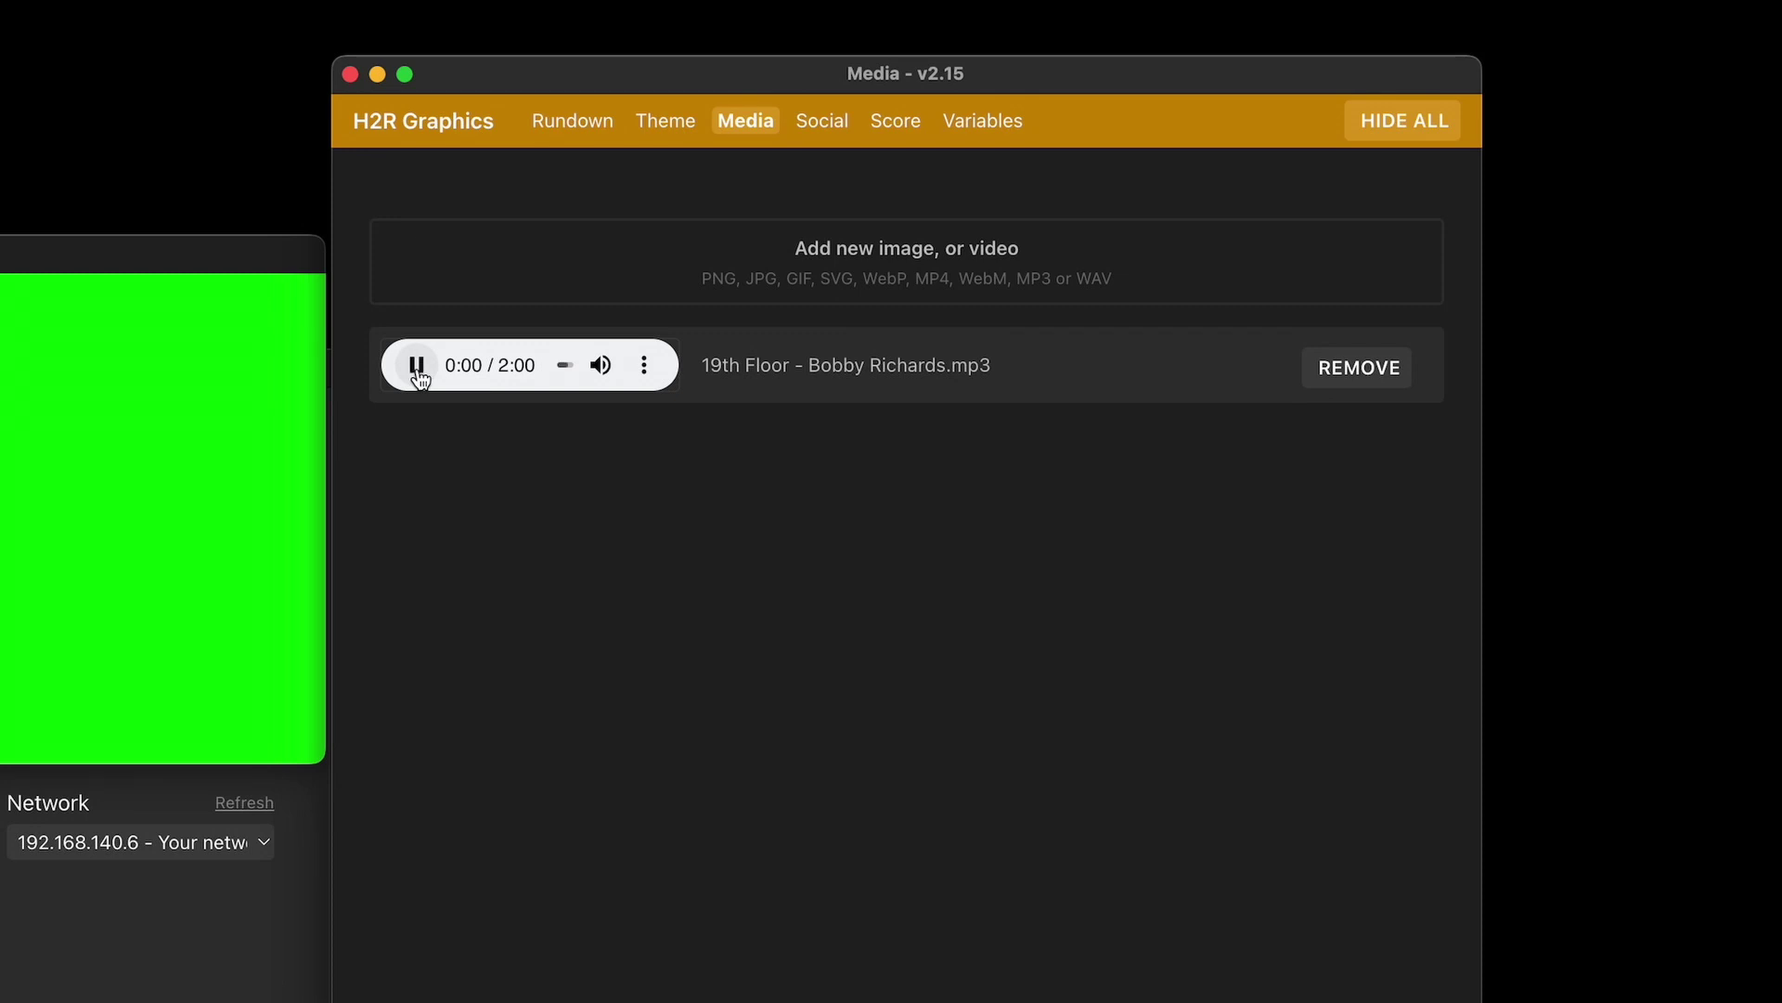
{"action": "left_click", "coordinate": [417, 365]}
Step: Set the Audio graphic's file to '19th Floor - Bobby Richards.mp3' and start it playing
{"action": "left_click", "coordinate": [590, 123]}
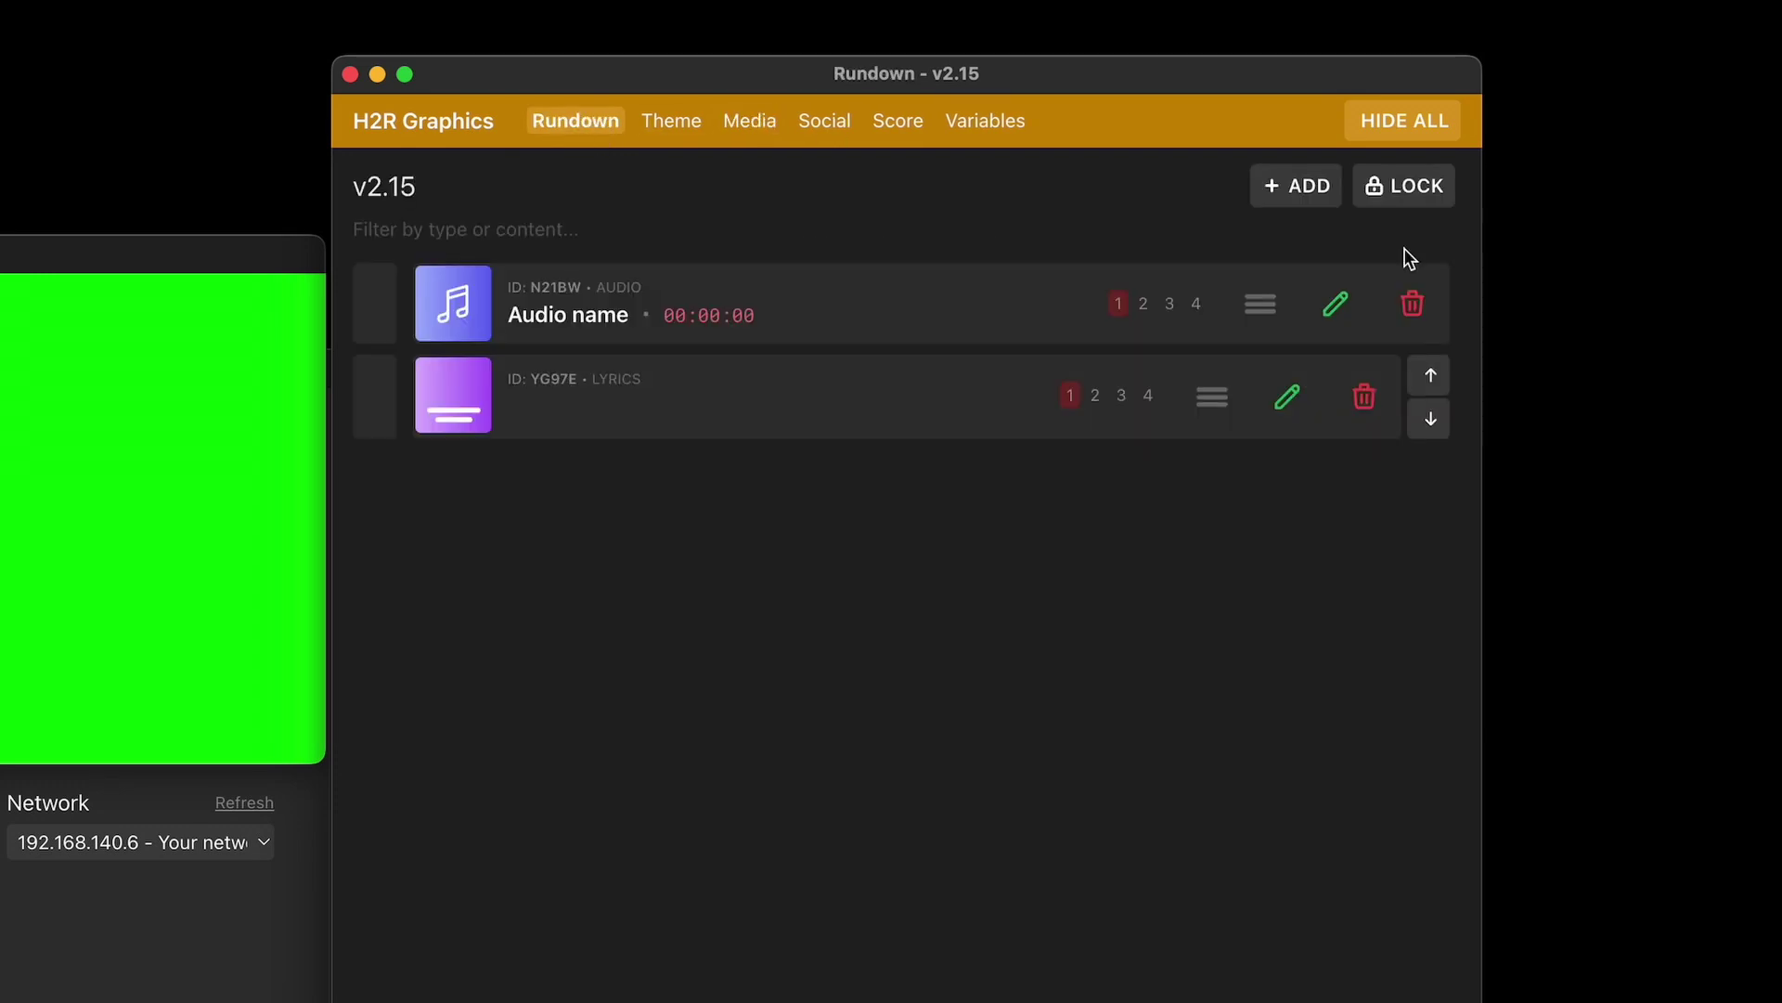
{"action": "left_click", "coordinate": [1353, 316]}
{"action": "left_click", "coordinate": [1256, 537]}
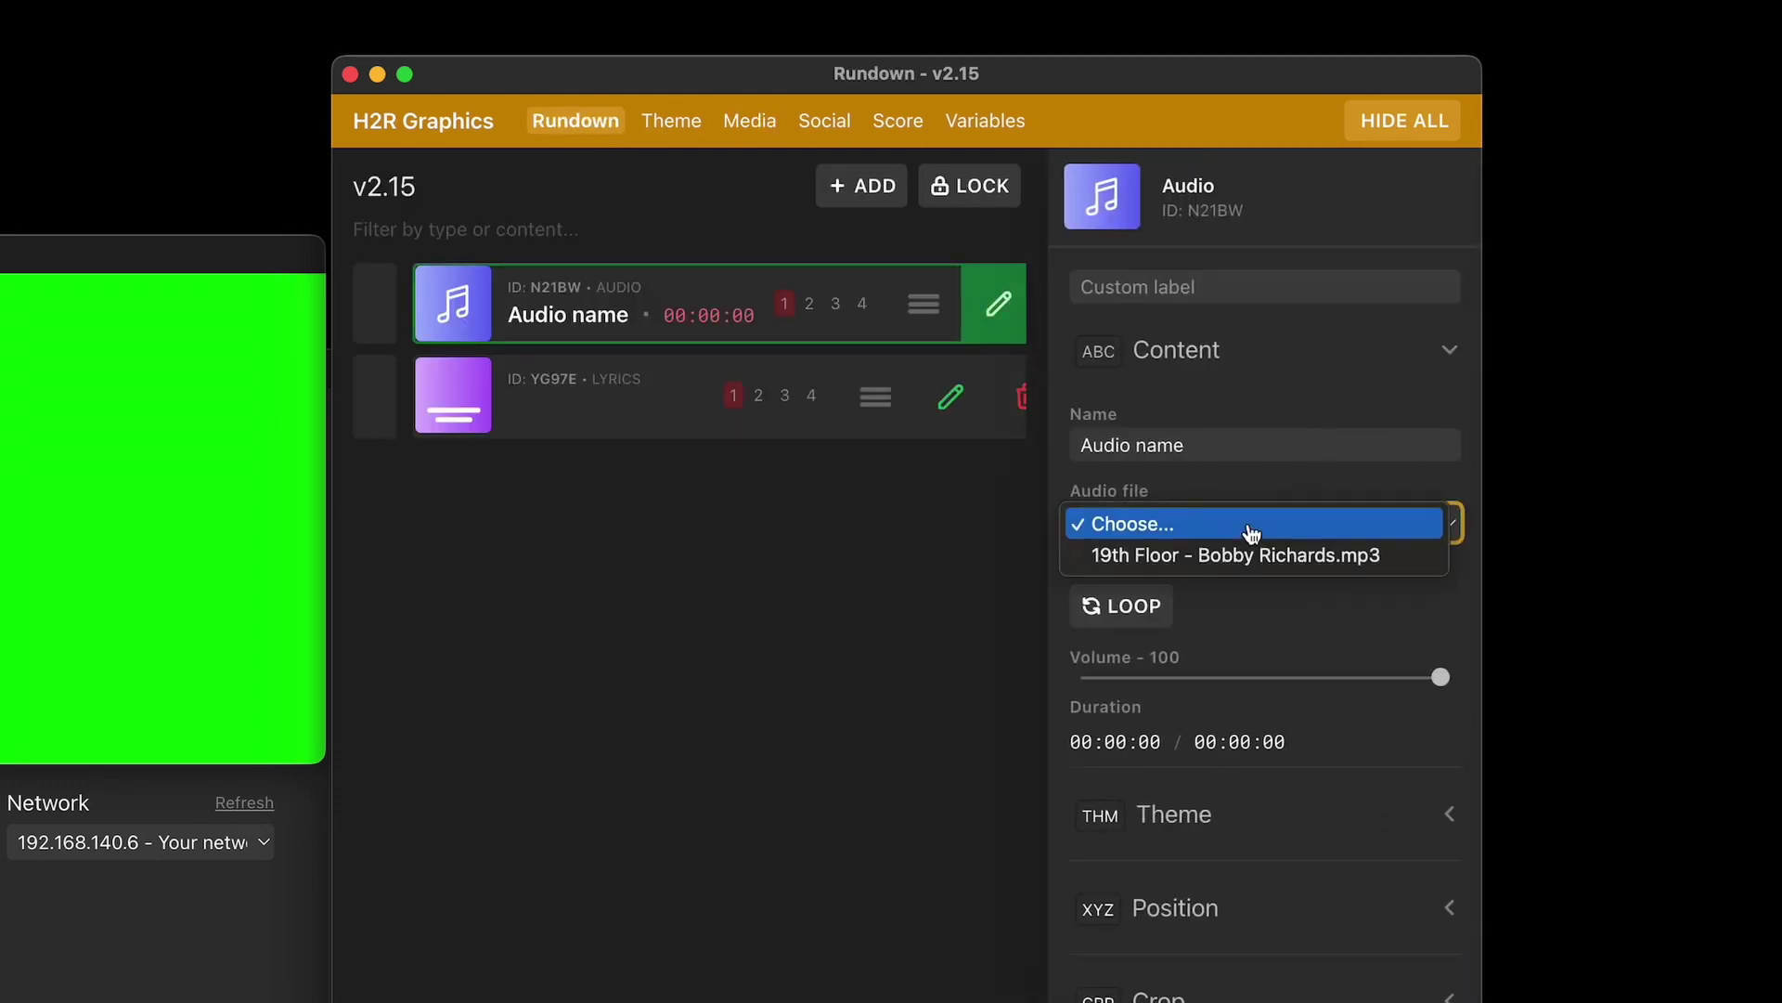
{"action": "left_click", "coordinate": [1263, 555]}
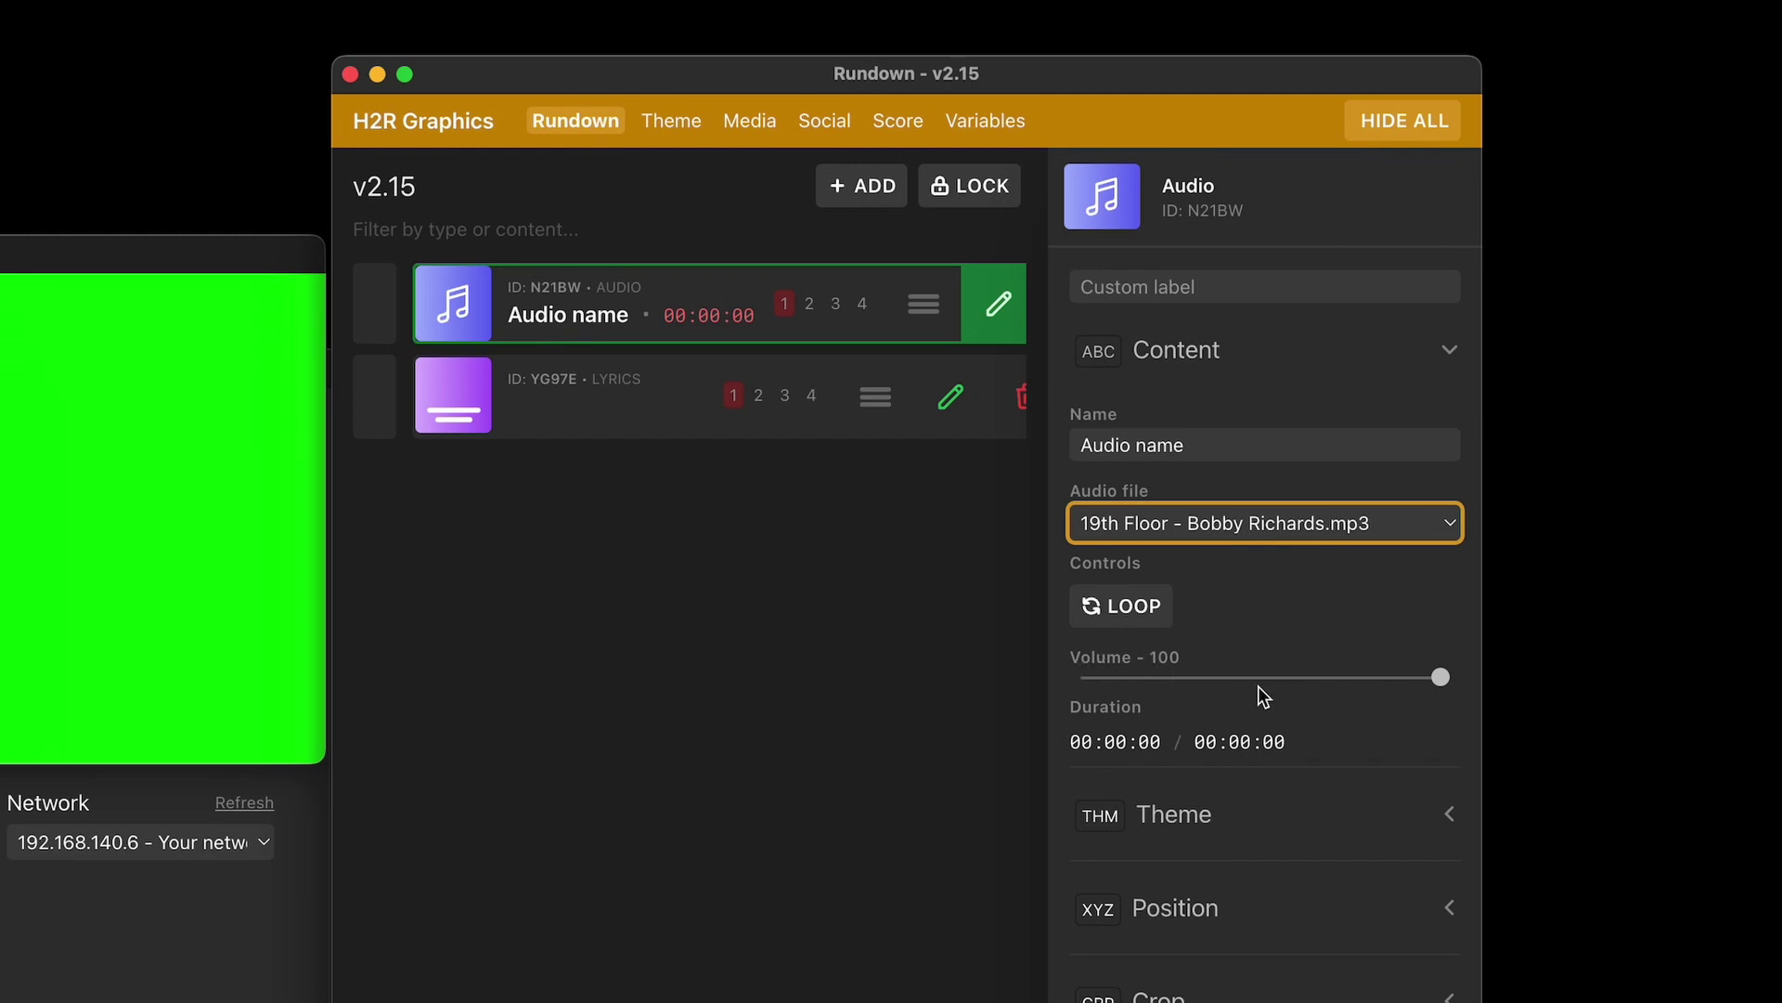
{"action": "left_click", "coordinate": [625, 290]}
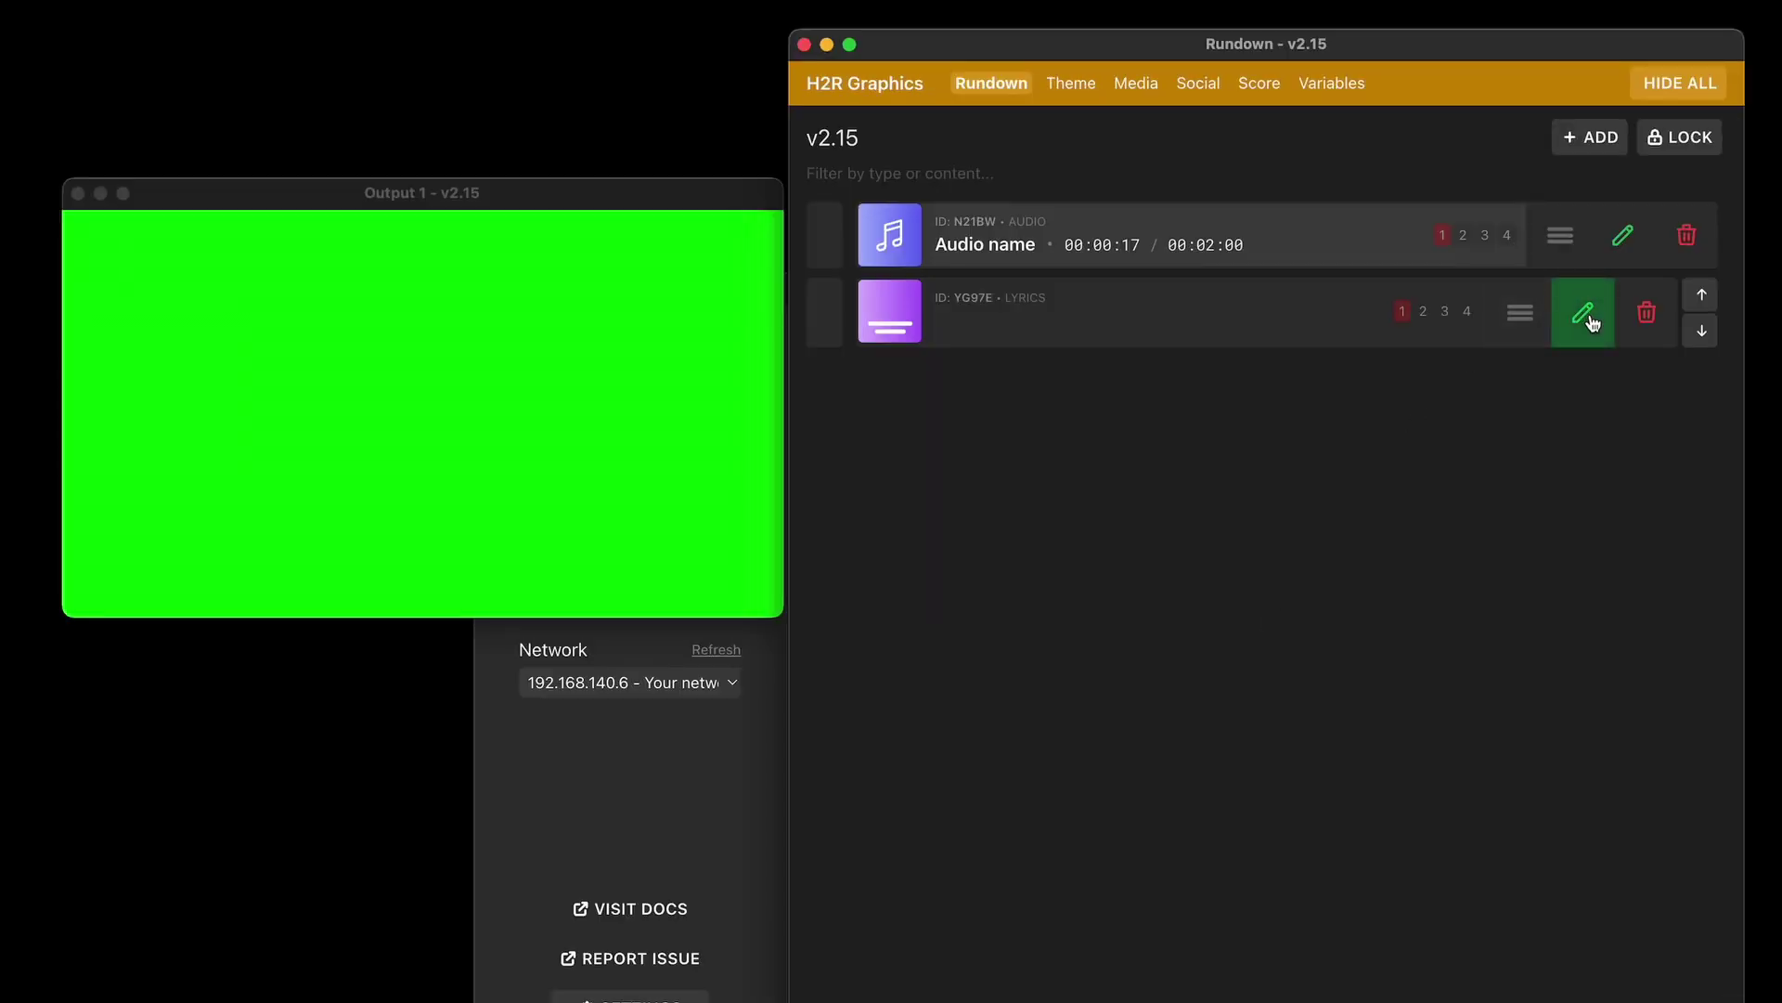
Step: Paste the song lyrics into the Lyrics graphic's Paste lyrics box and review the resulting lines
{"action": "left_click", "coordinate": [1584, 313]}
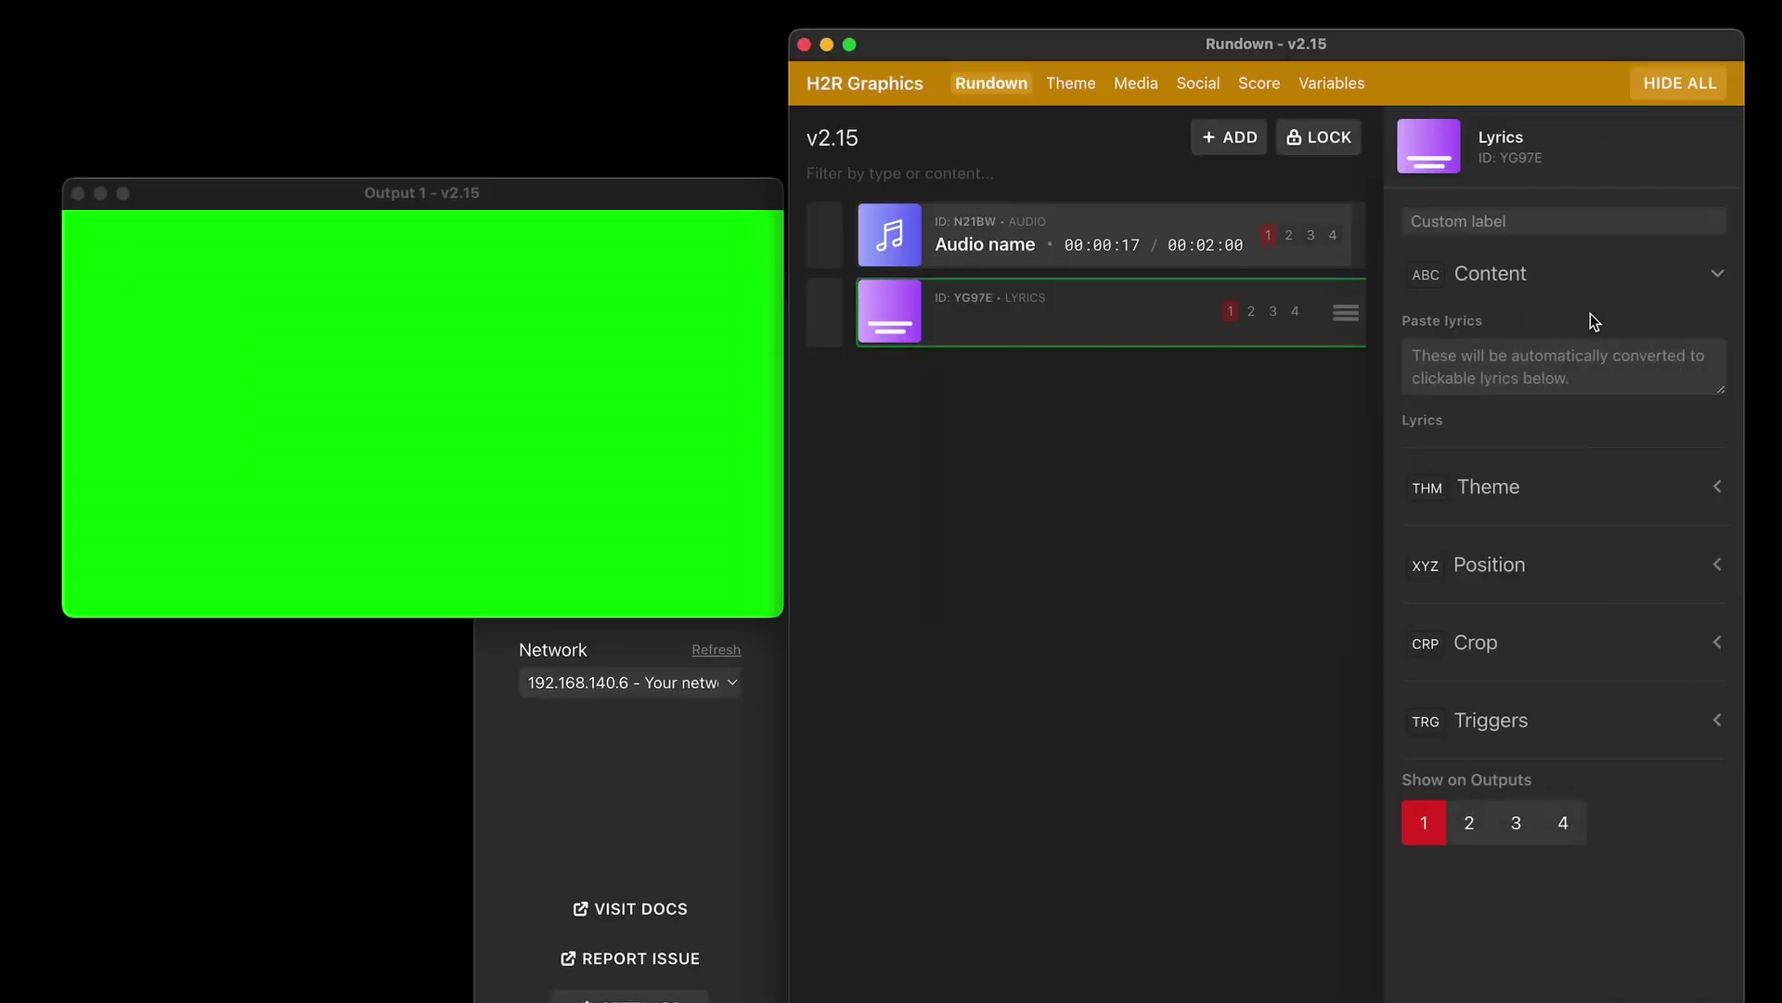
{"action": "left_click", "coordinate": [1470, 362]}
{"action": "key", "text": "super+v"}
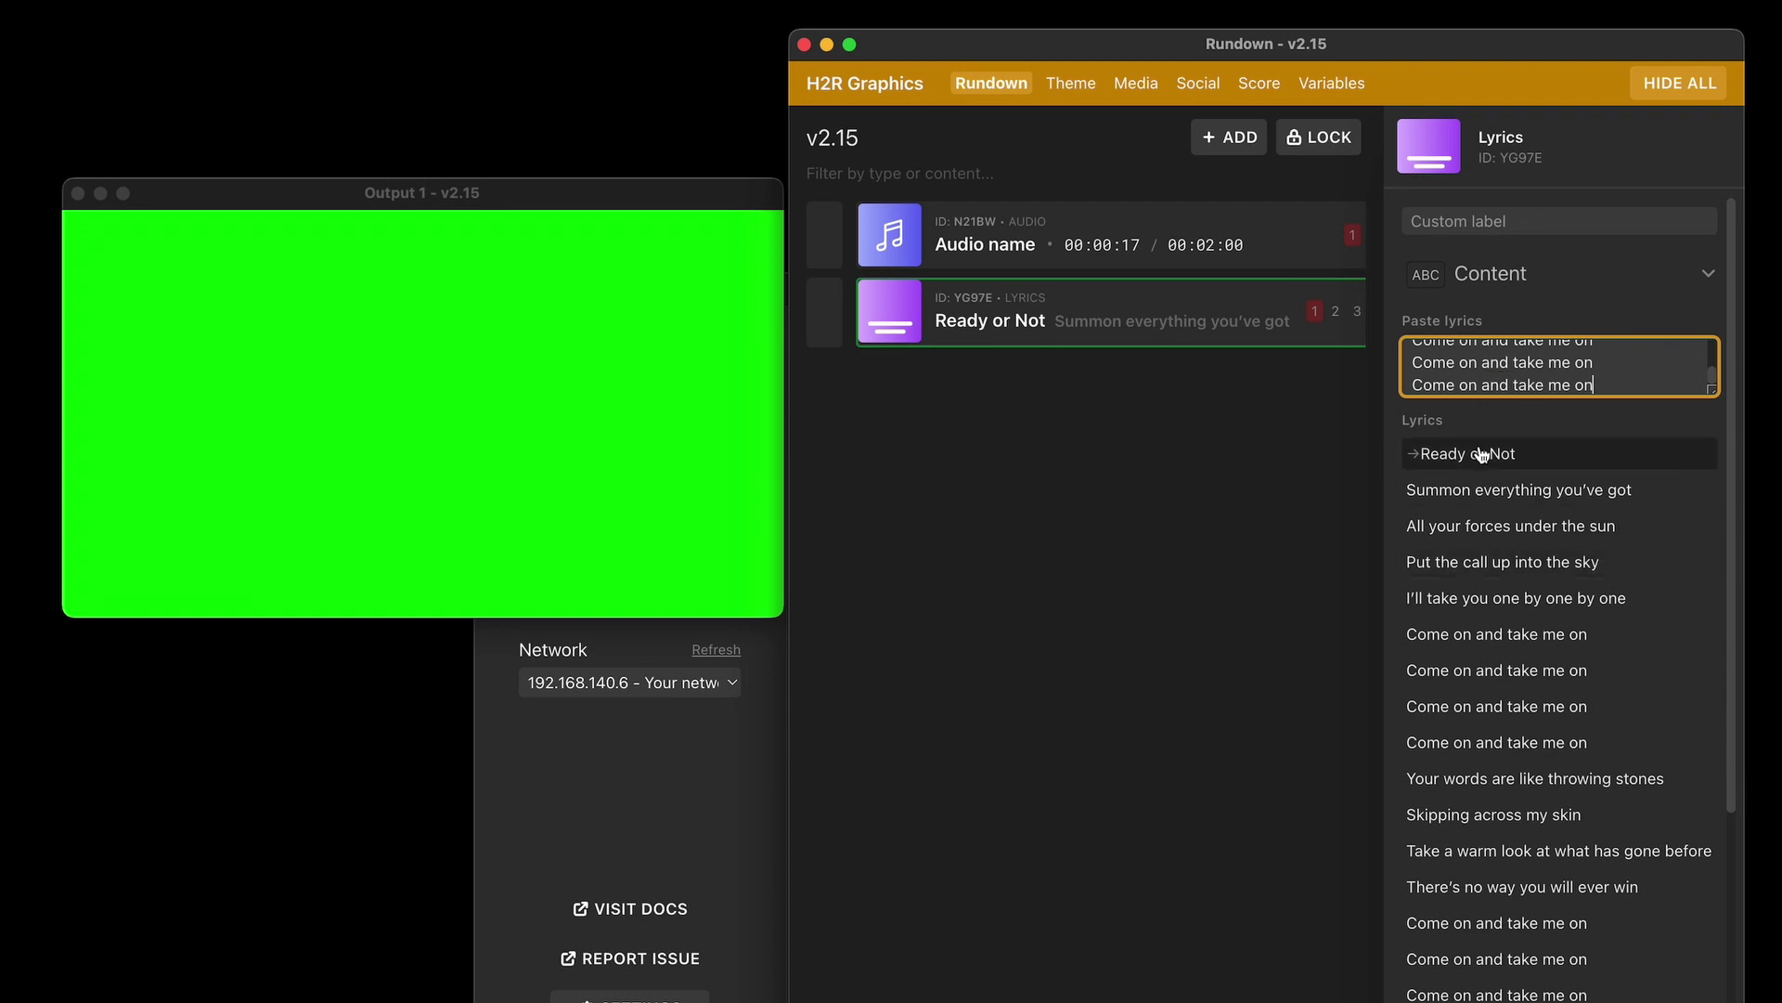
{"action": "scroll", "coordinate": [1482, 455], "scroll_direction": "down", "scroll_amount": 10}
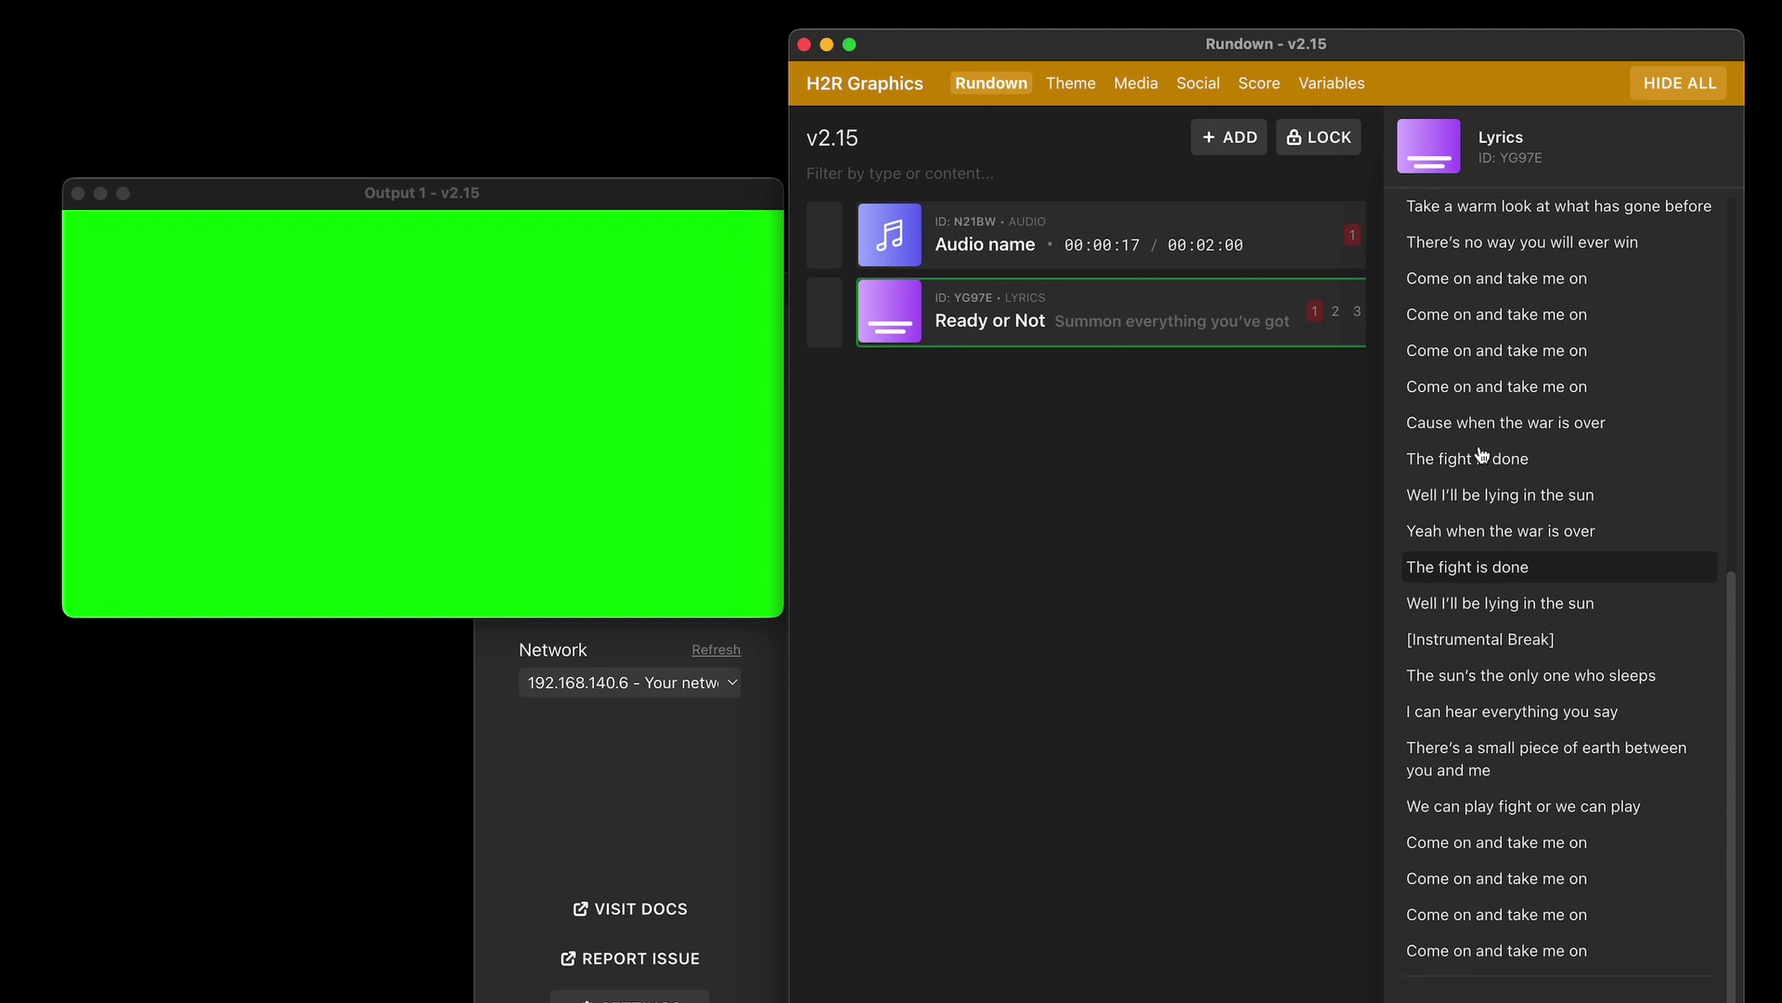
{"action": "scroll", "coordinate": [1481, 455], "scroll_direction": "up", "scroll_amount": 10}
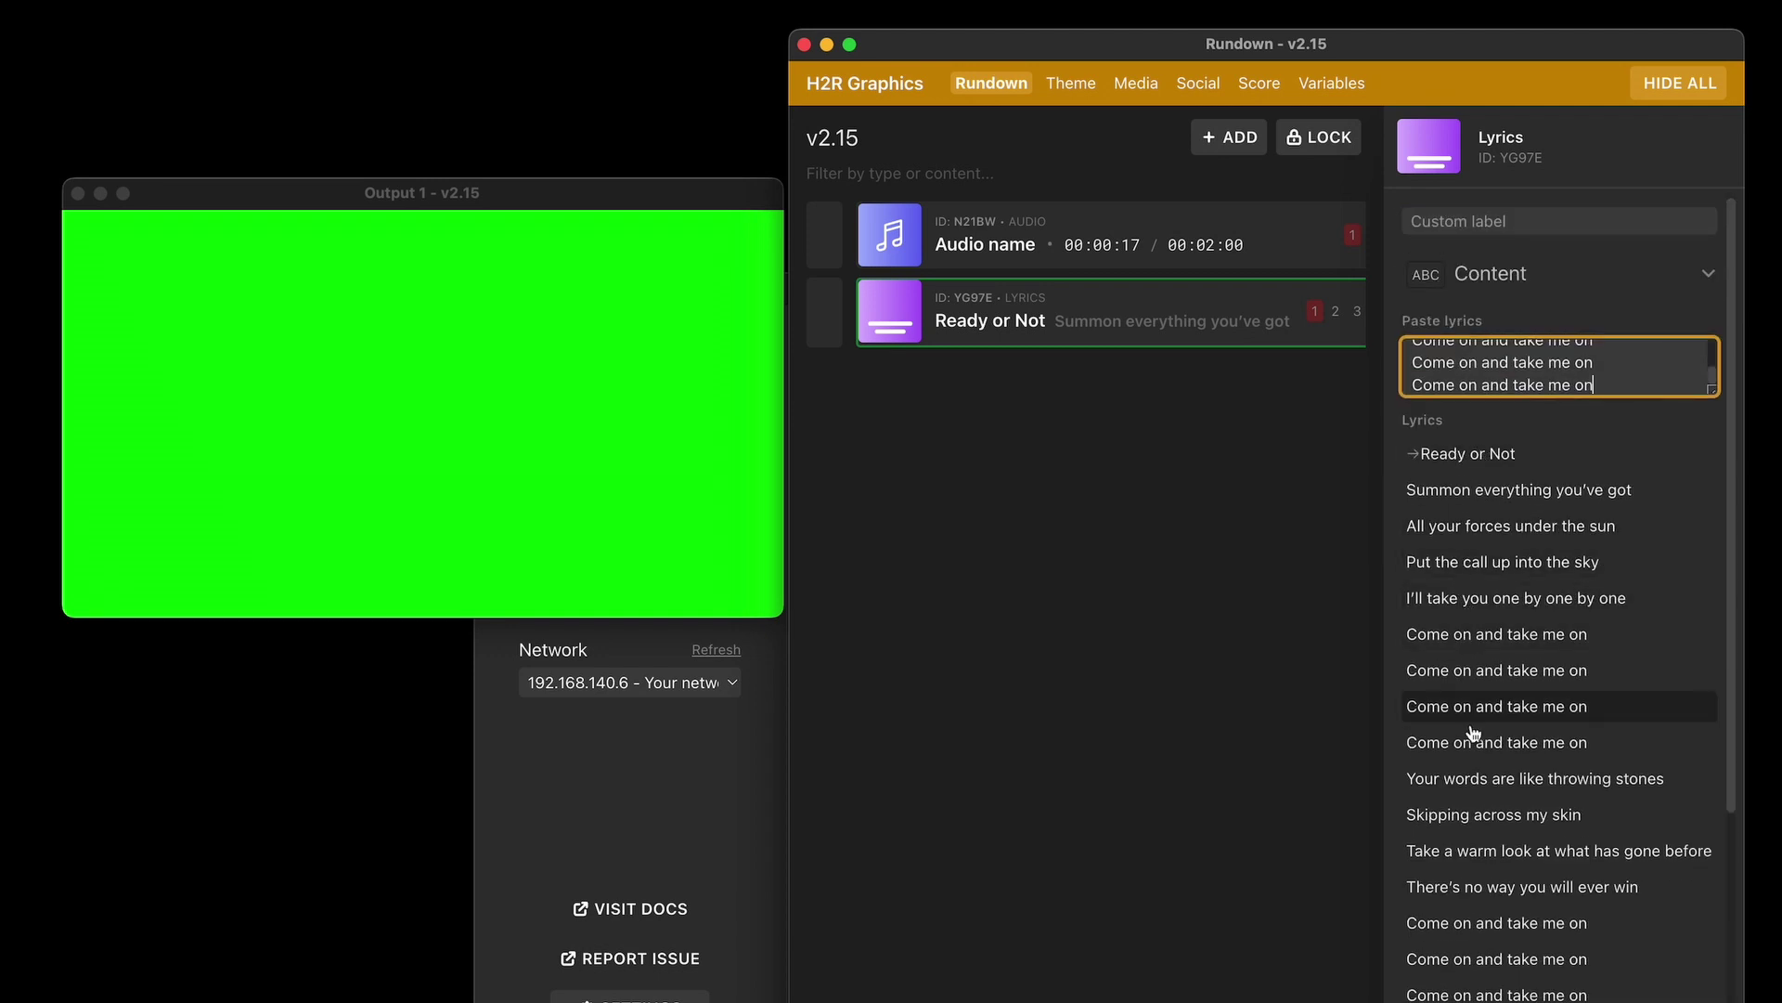
Step: Put the lyrics on air from 'Ready or Not' and step through the lines to 'Come on and take me on'
{"action": "left_click", "coordinate": [1031, 311]}
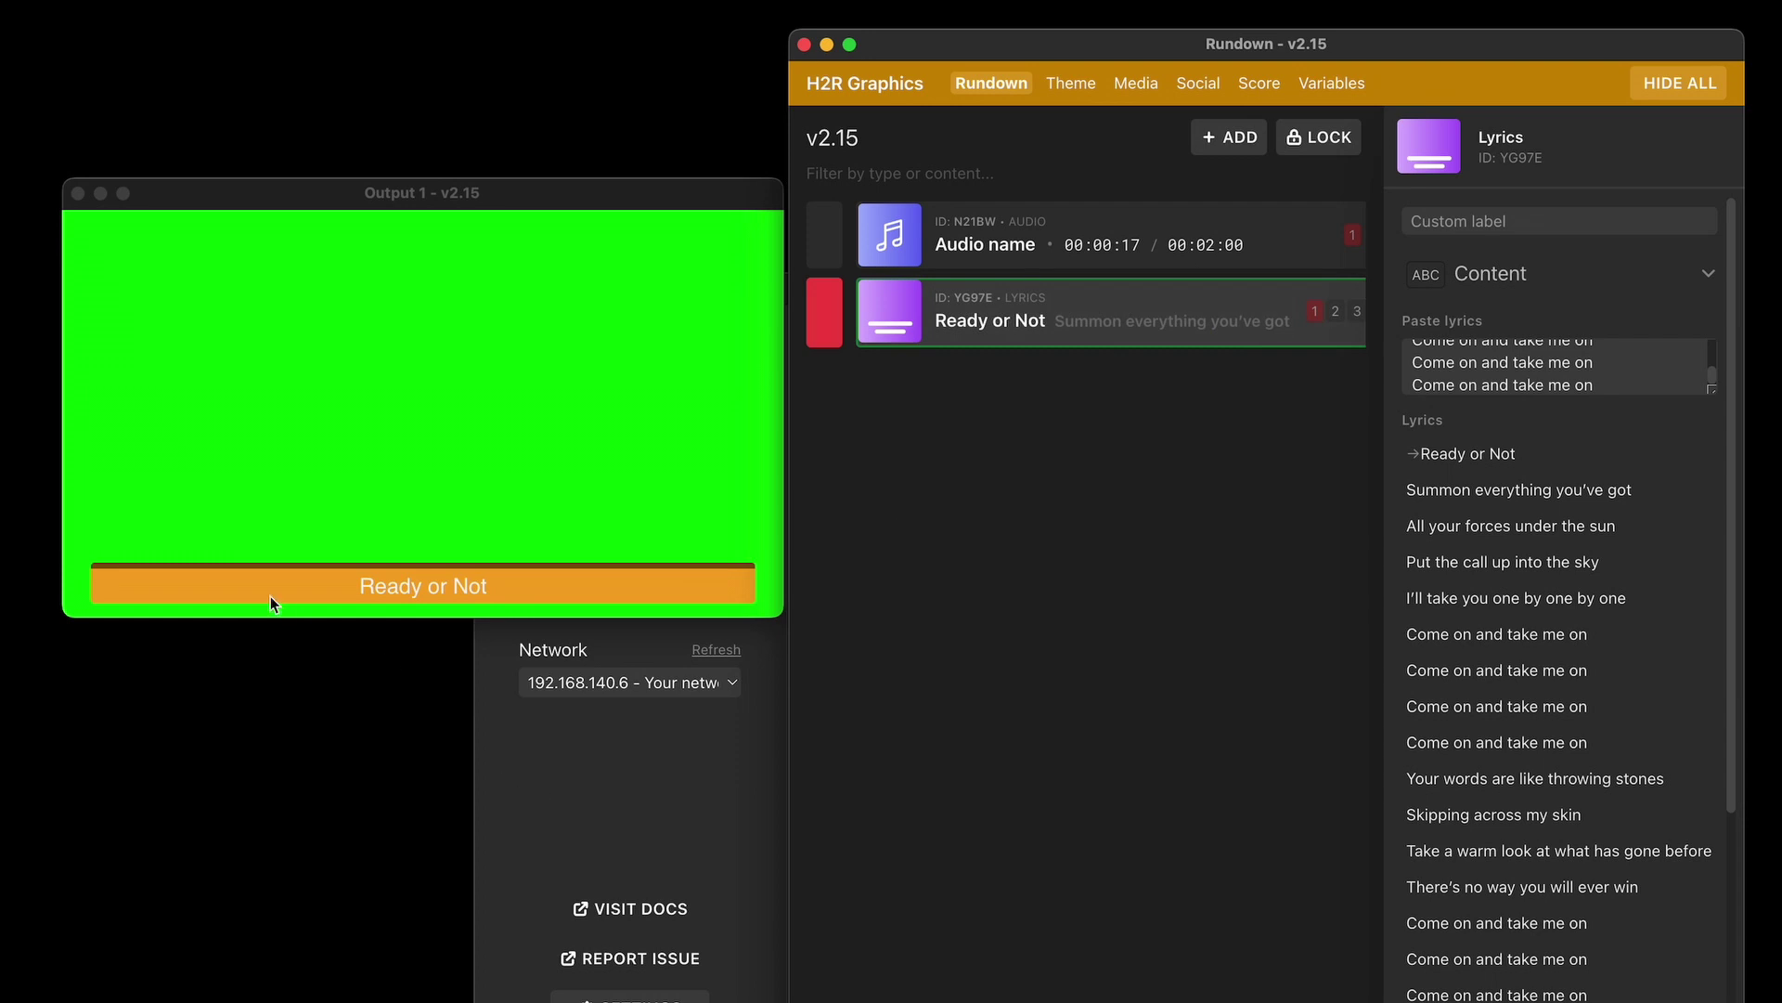
{"action": "left_click", "coordinate": [270, 596]}
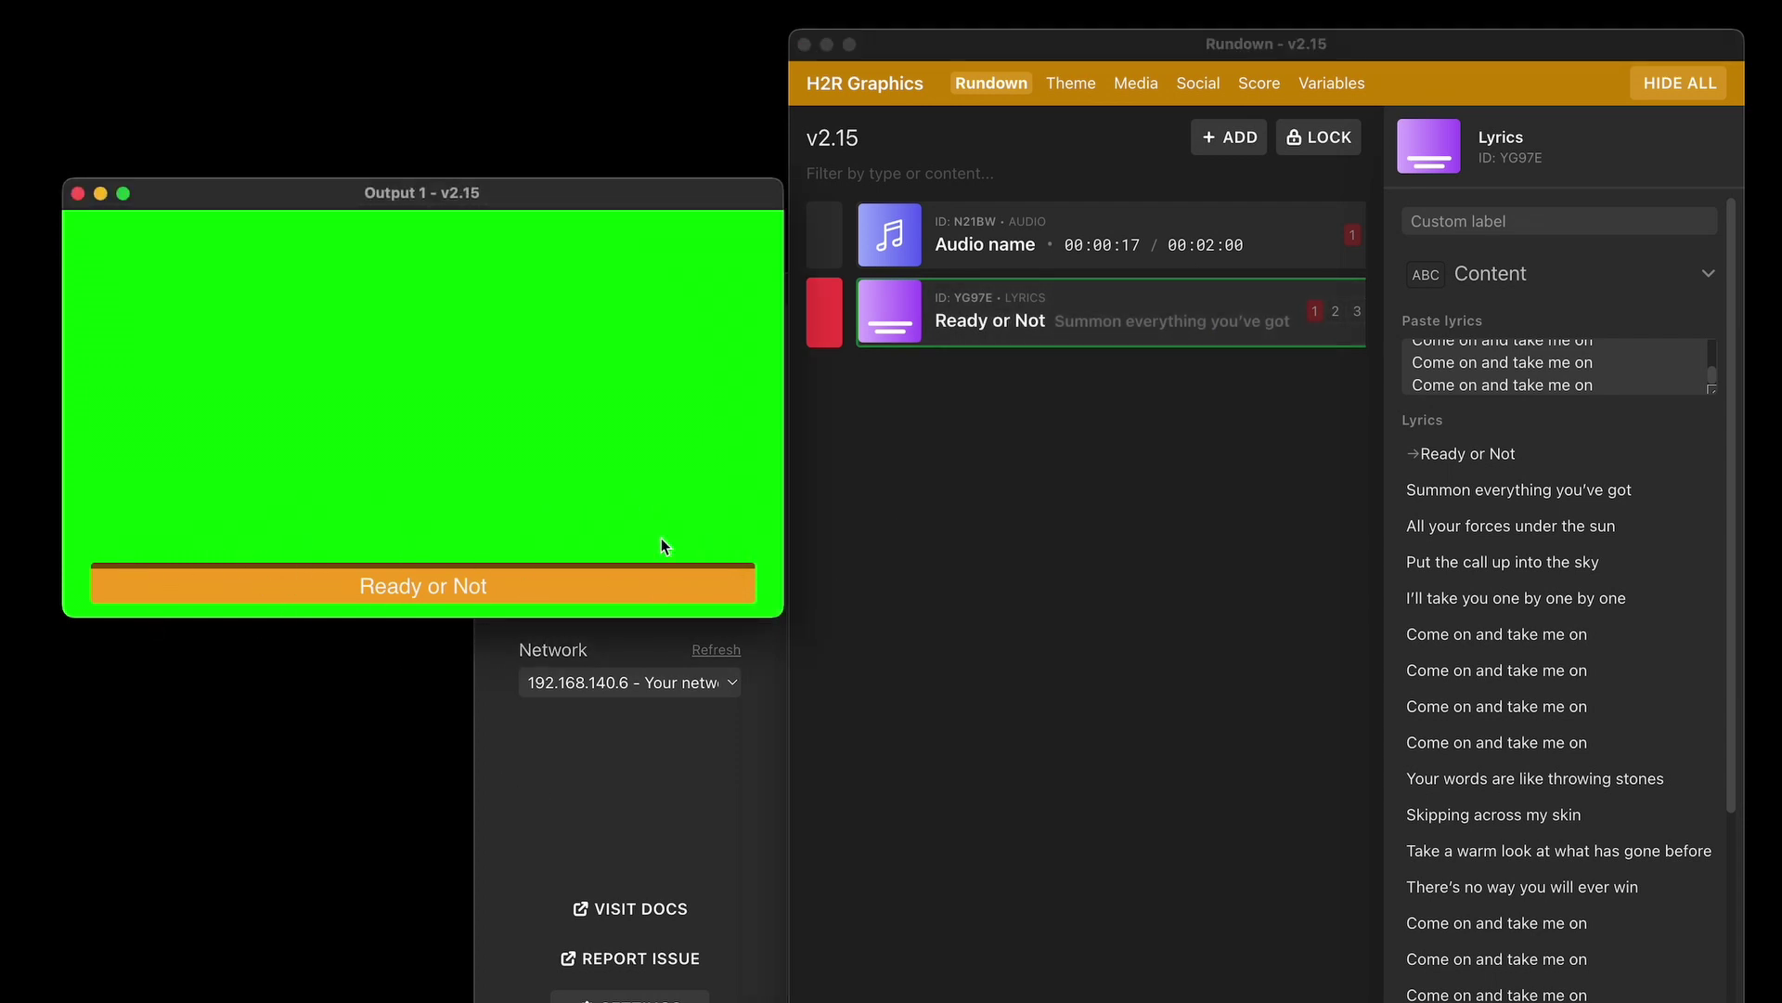
{"action": "left_click", "coordinate": [1501, 469]}
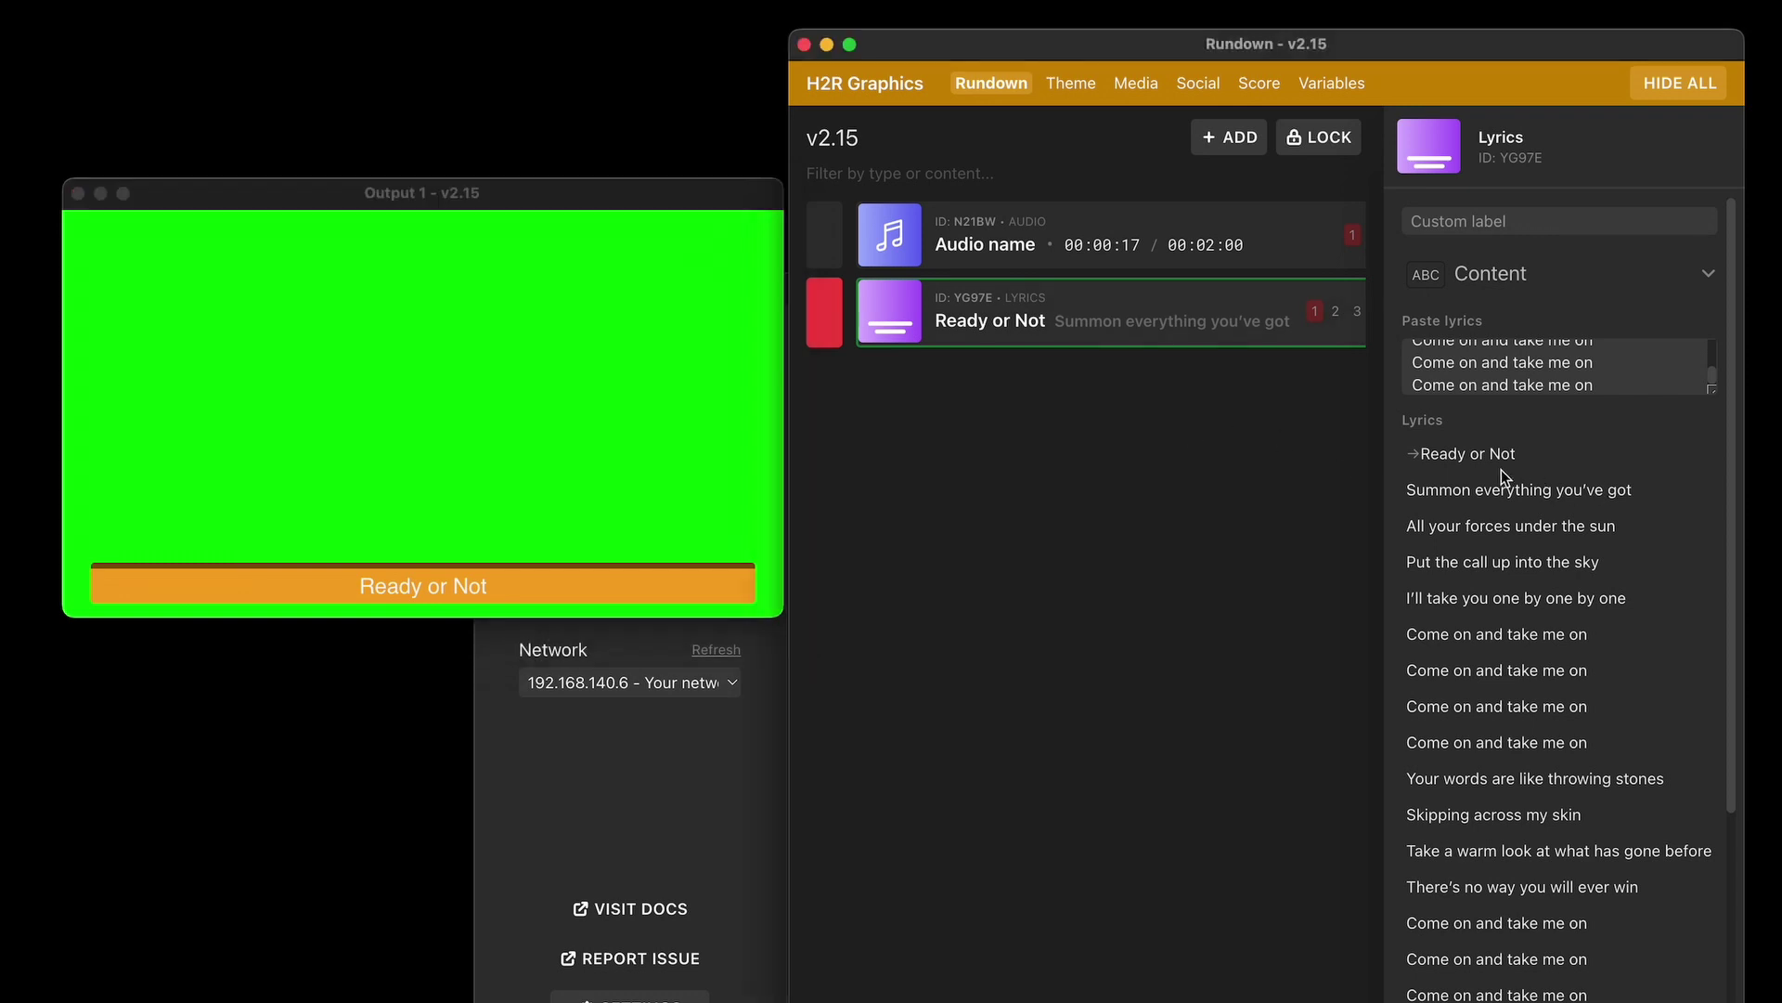
{"action": "left_click", "coordinate": [1438, 494]}
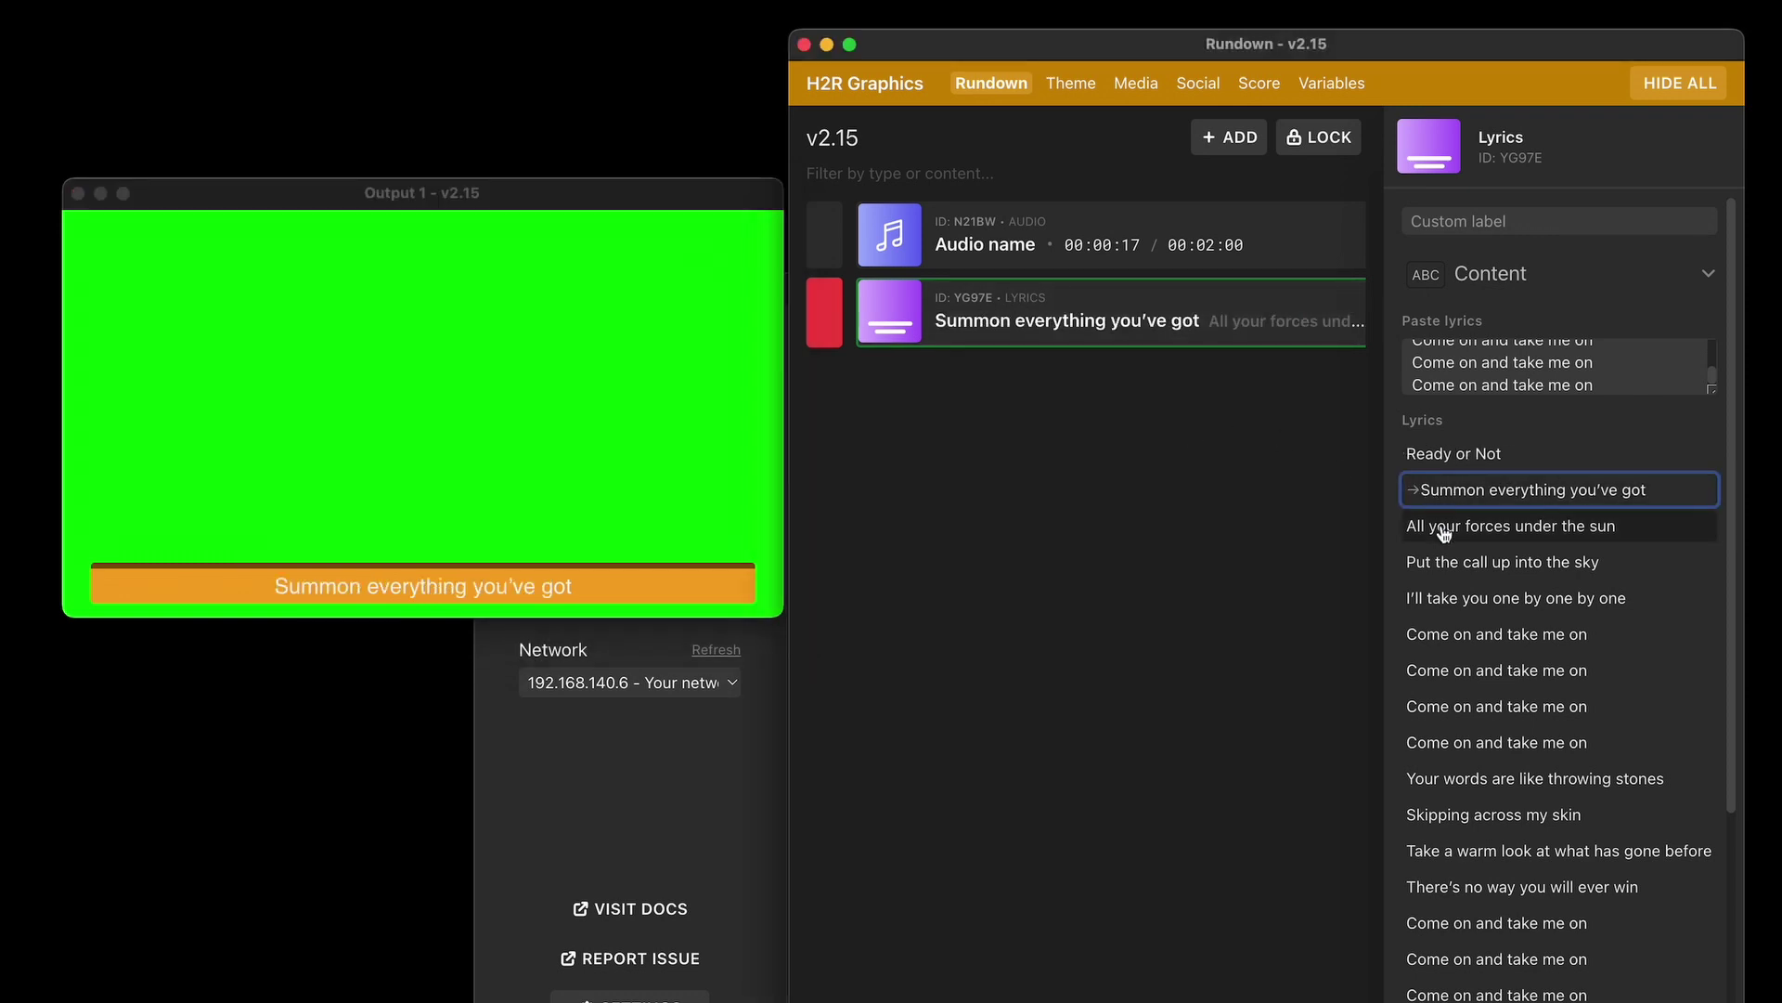
{"action": "left_click", "coordinate": [1443, 529]}
{"action": "left_click", "coordinate": [1449, 563]}
{"action": "left_click", "coordinate": [1449, 600]}
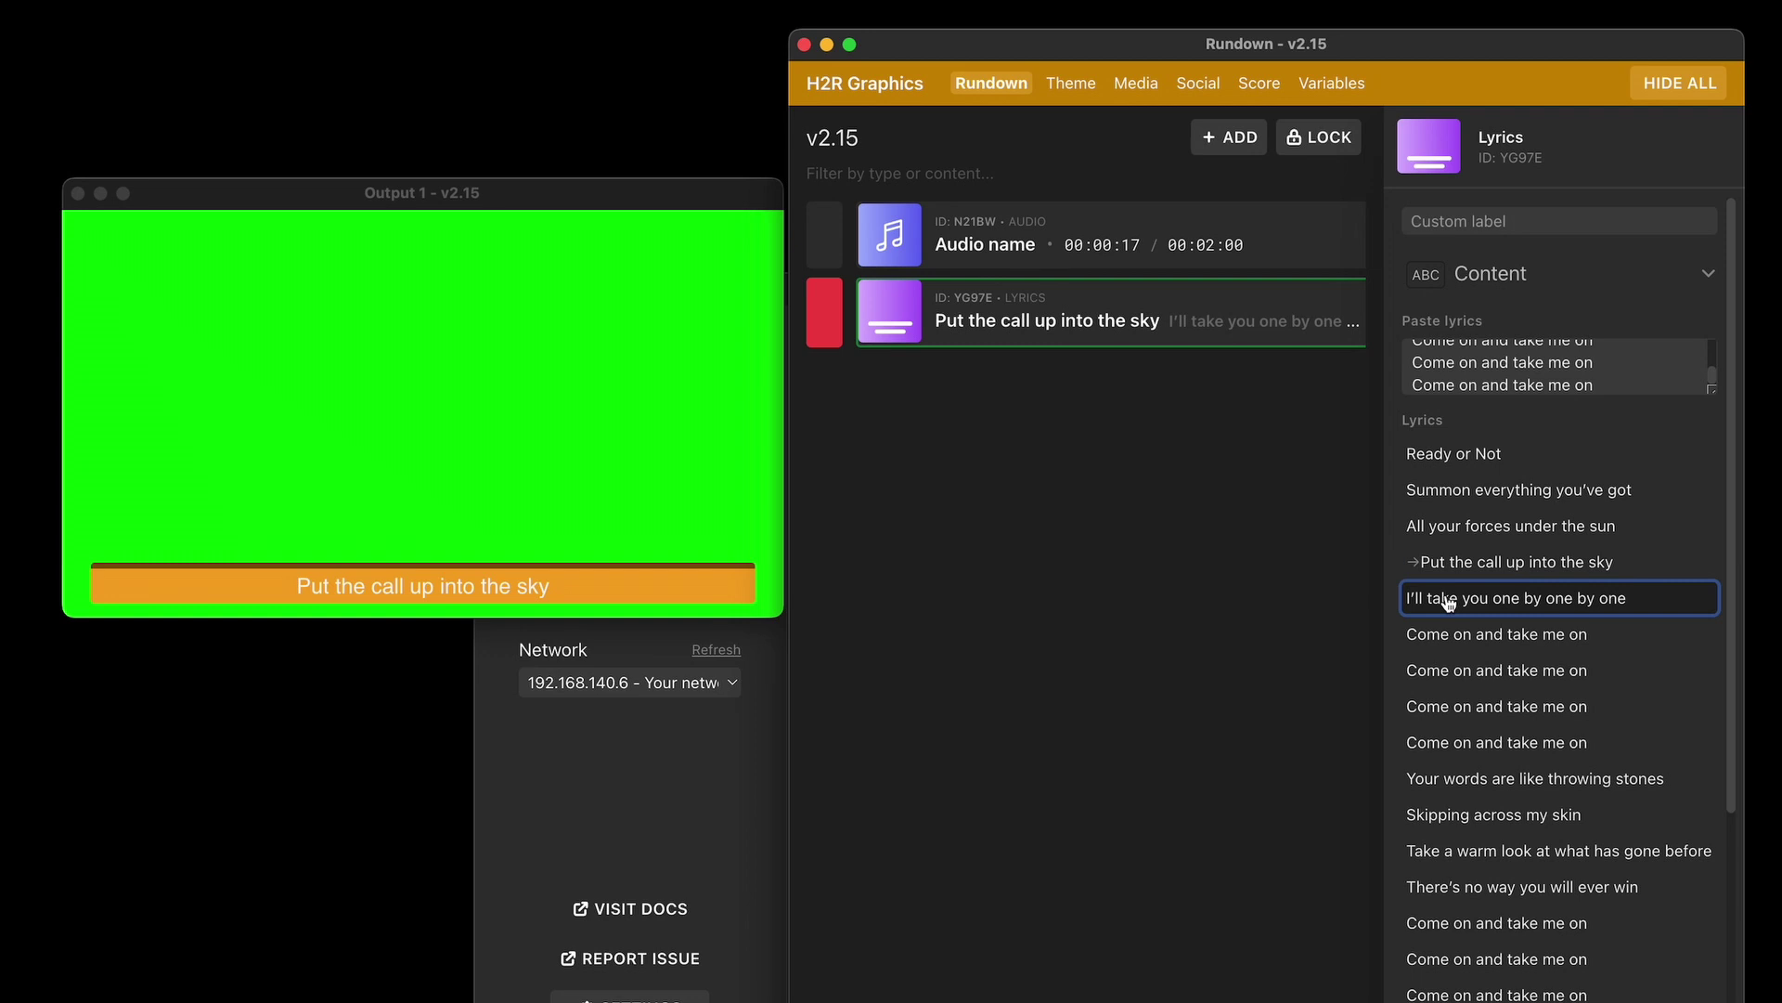
{"action": "left_click", "coordinate": [1448, 636]}
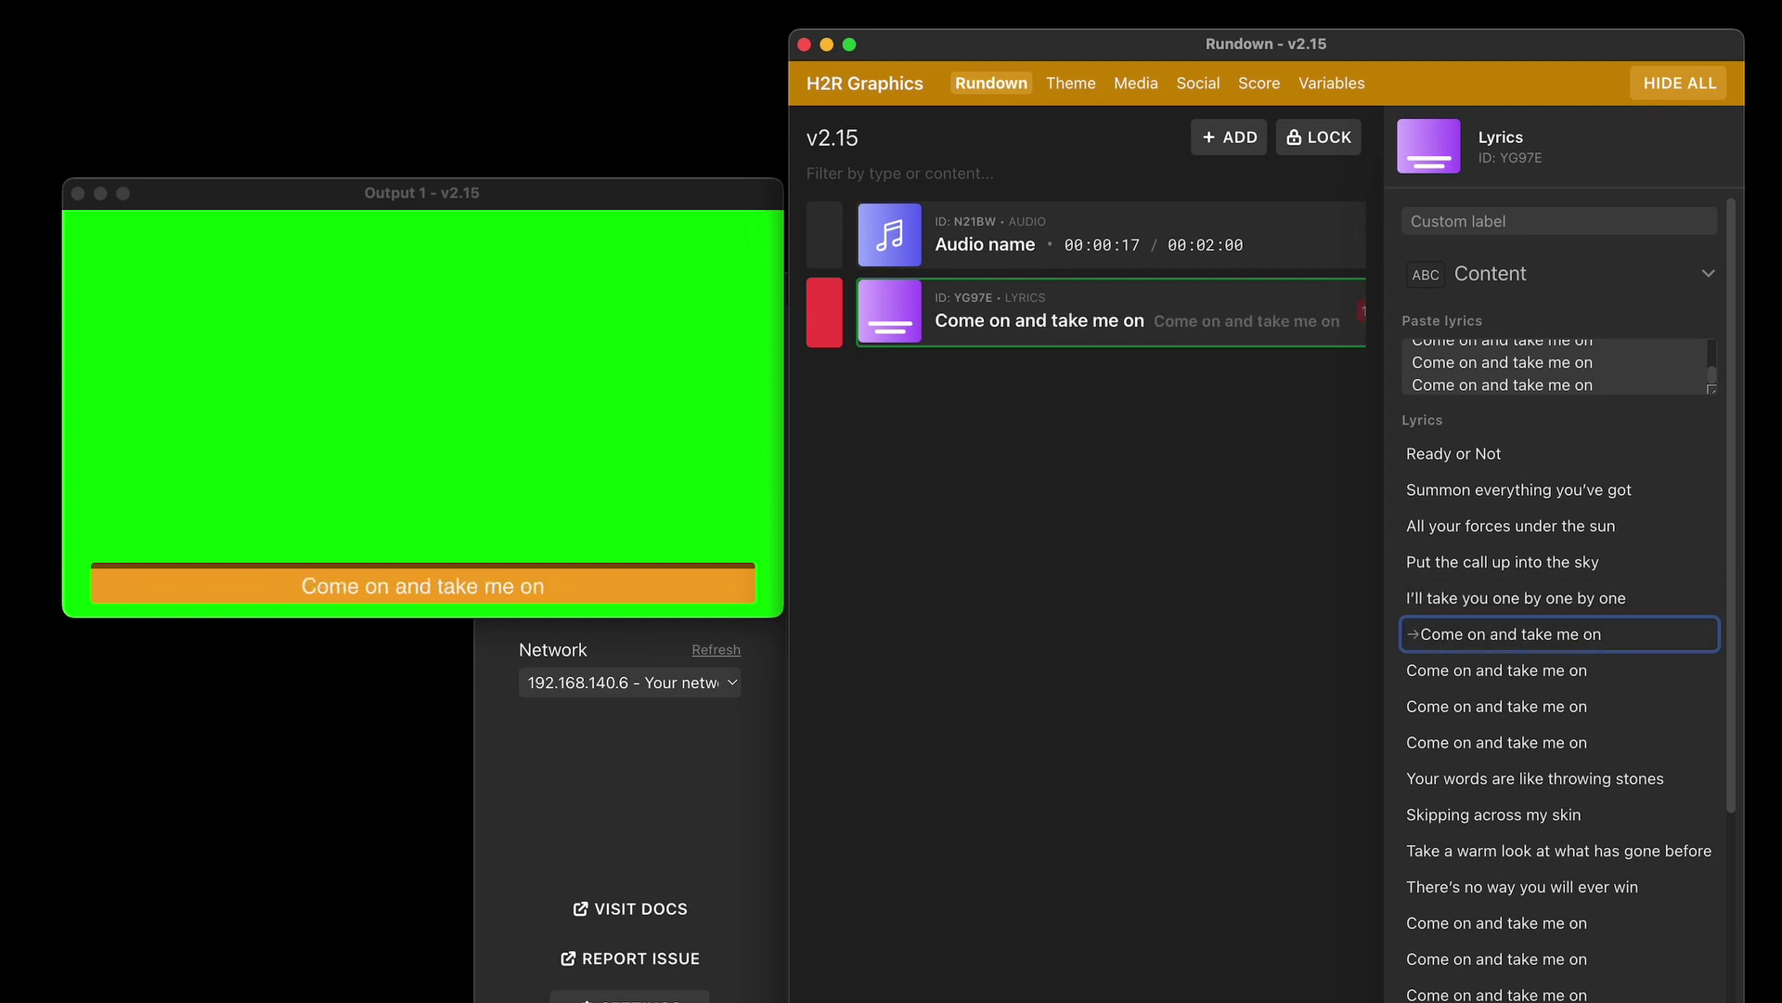
{"action": "key", "text": "Escape"}
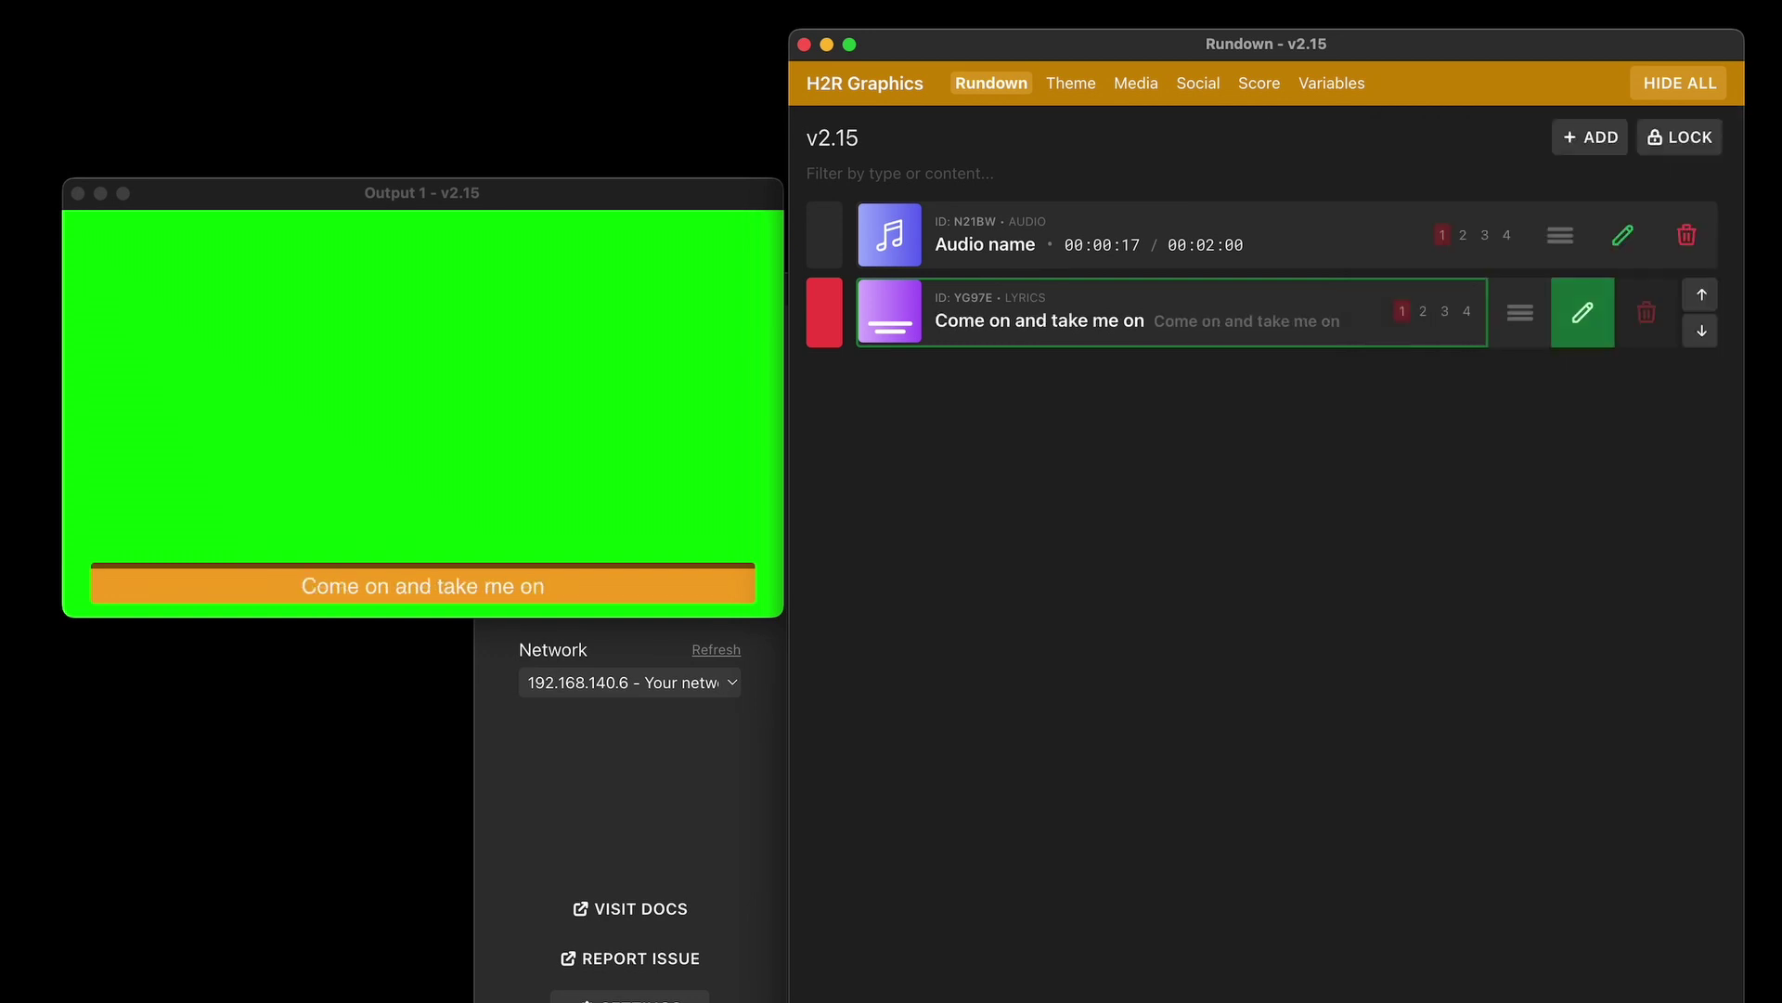
Step: Advance four lines with the next-line arrow to 'There's no way you will ever win', then take the lyrics off air
{"action": "left_click", "coordinate": [1702, 332]}
{"action": "left_click", "coordinate": [1702, 332]}
{"action": "left_click", "coordinate": [1702, 333]}
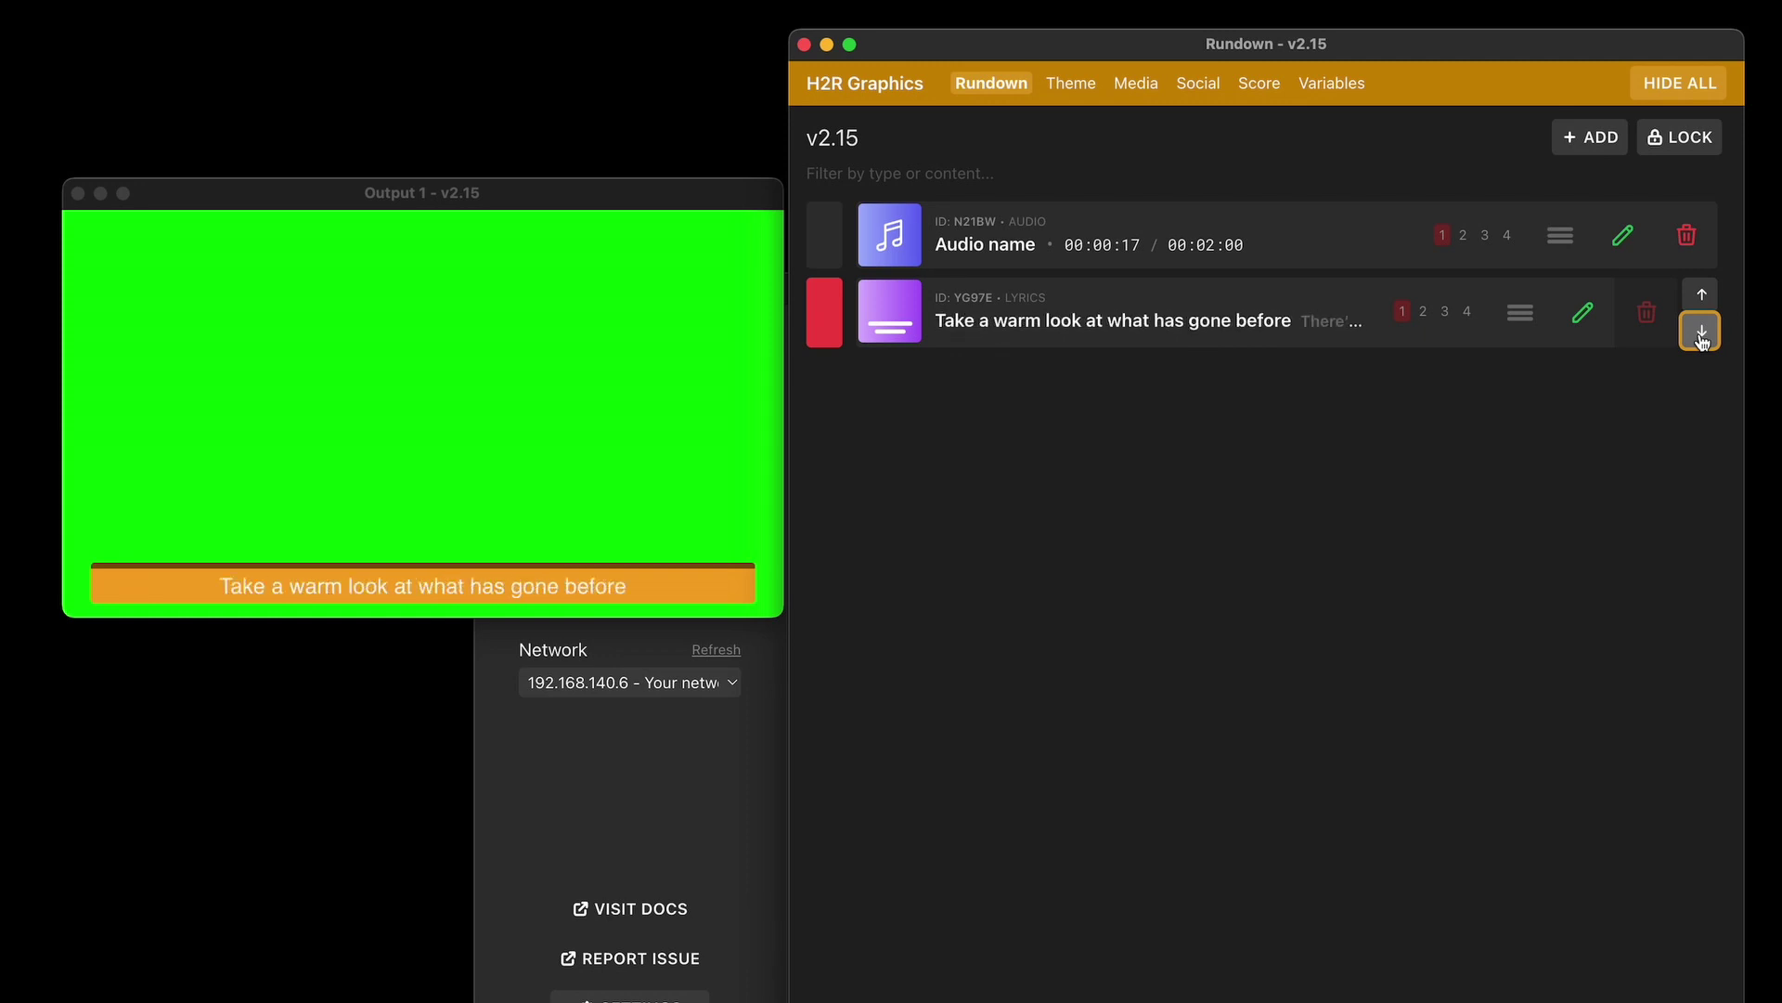
{"action": "left_click", "coordinate": [1701, 332]}
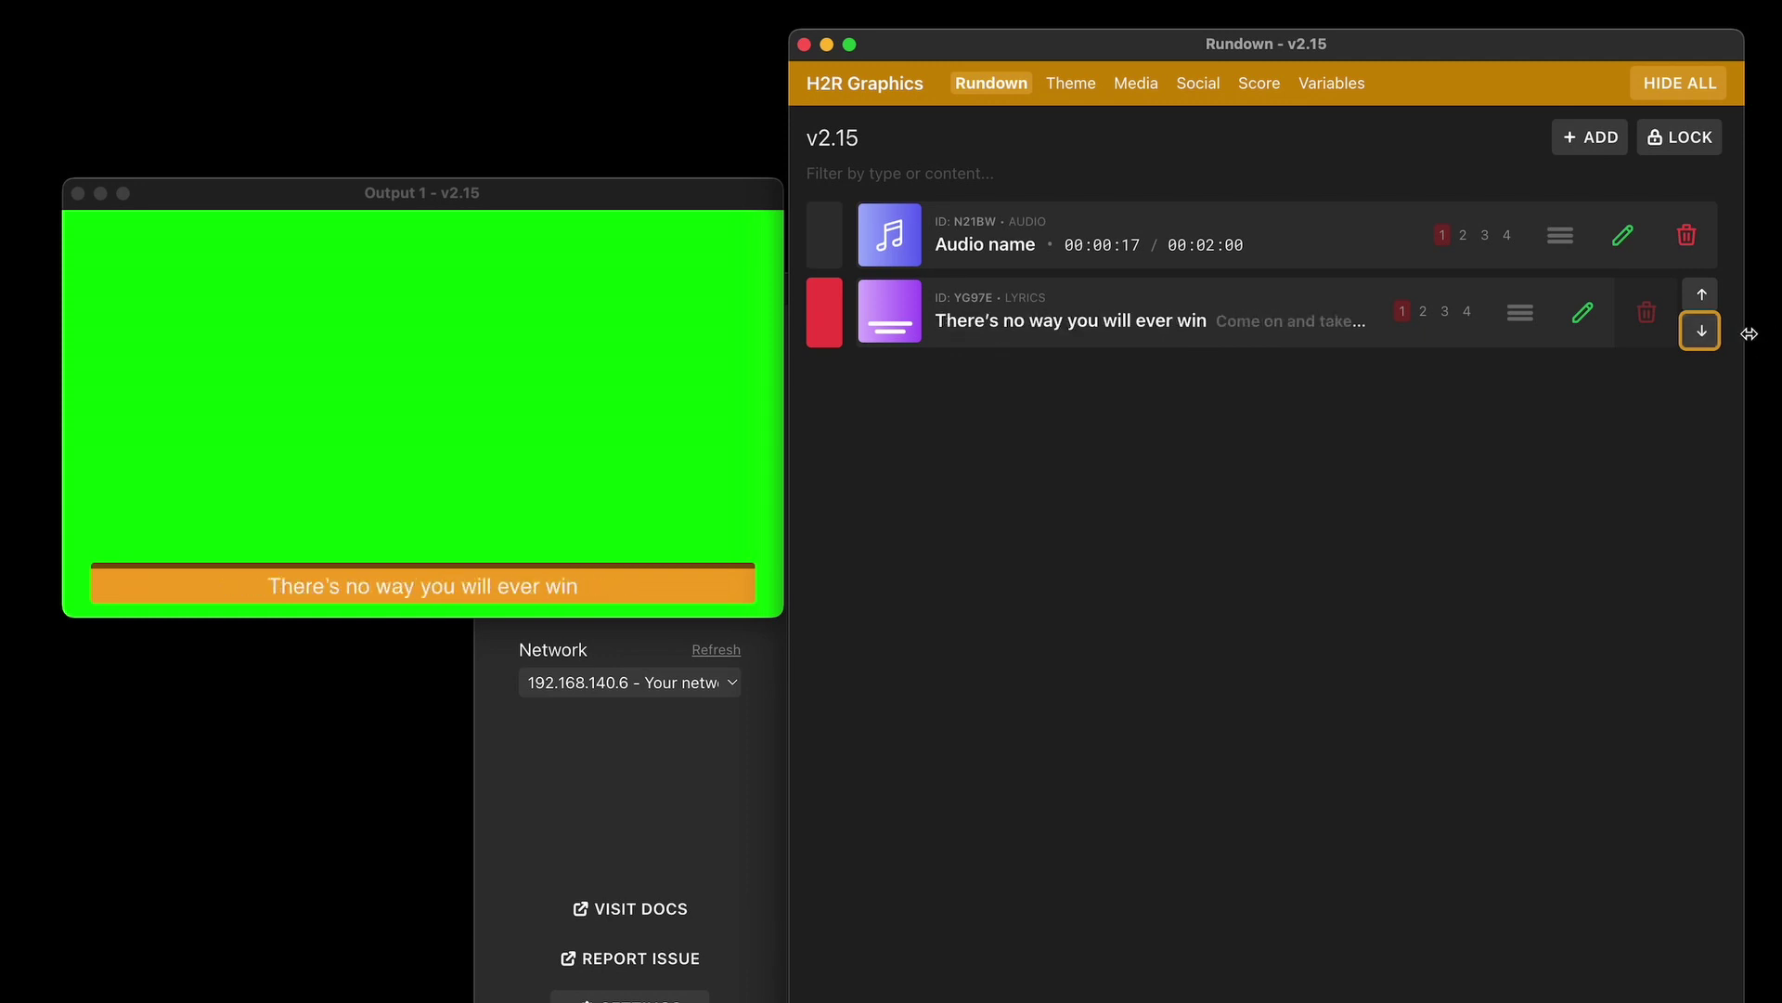
{"action": "left_click_drag", "start_coordinate": [1744, 336], "coordinate": [1781, 336]}
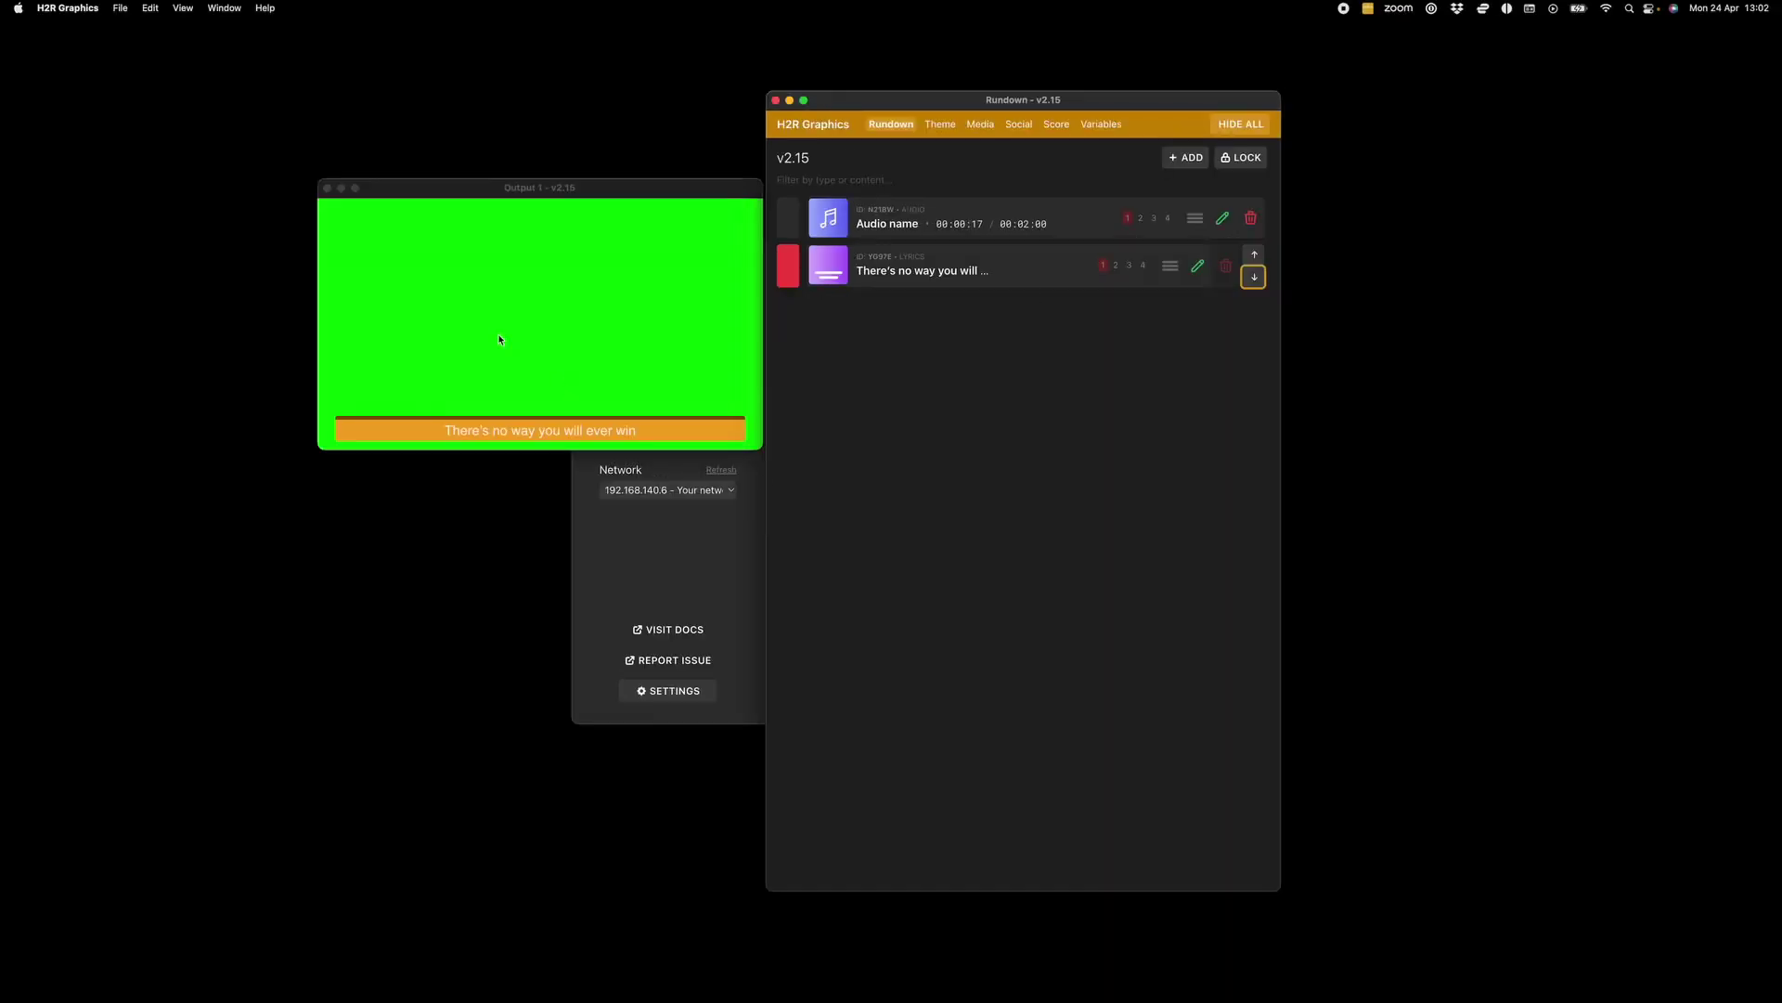
{"action": "left_click", "coordinate": [509, 325]}
{"action": "left_click", "coordinate": [931, 275]}
{"action": "left_click", "coordinate": [915, 271]}
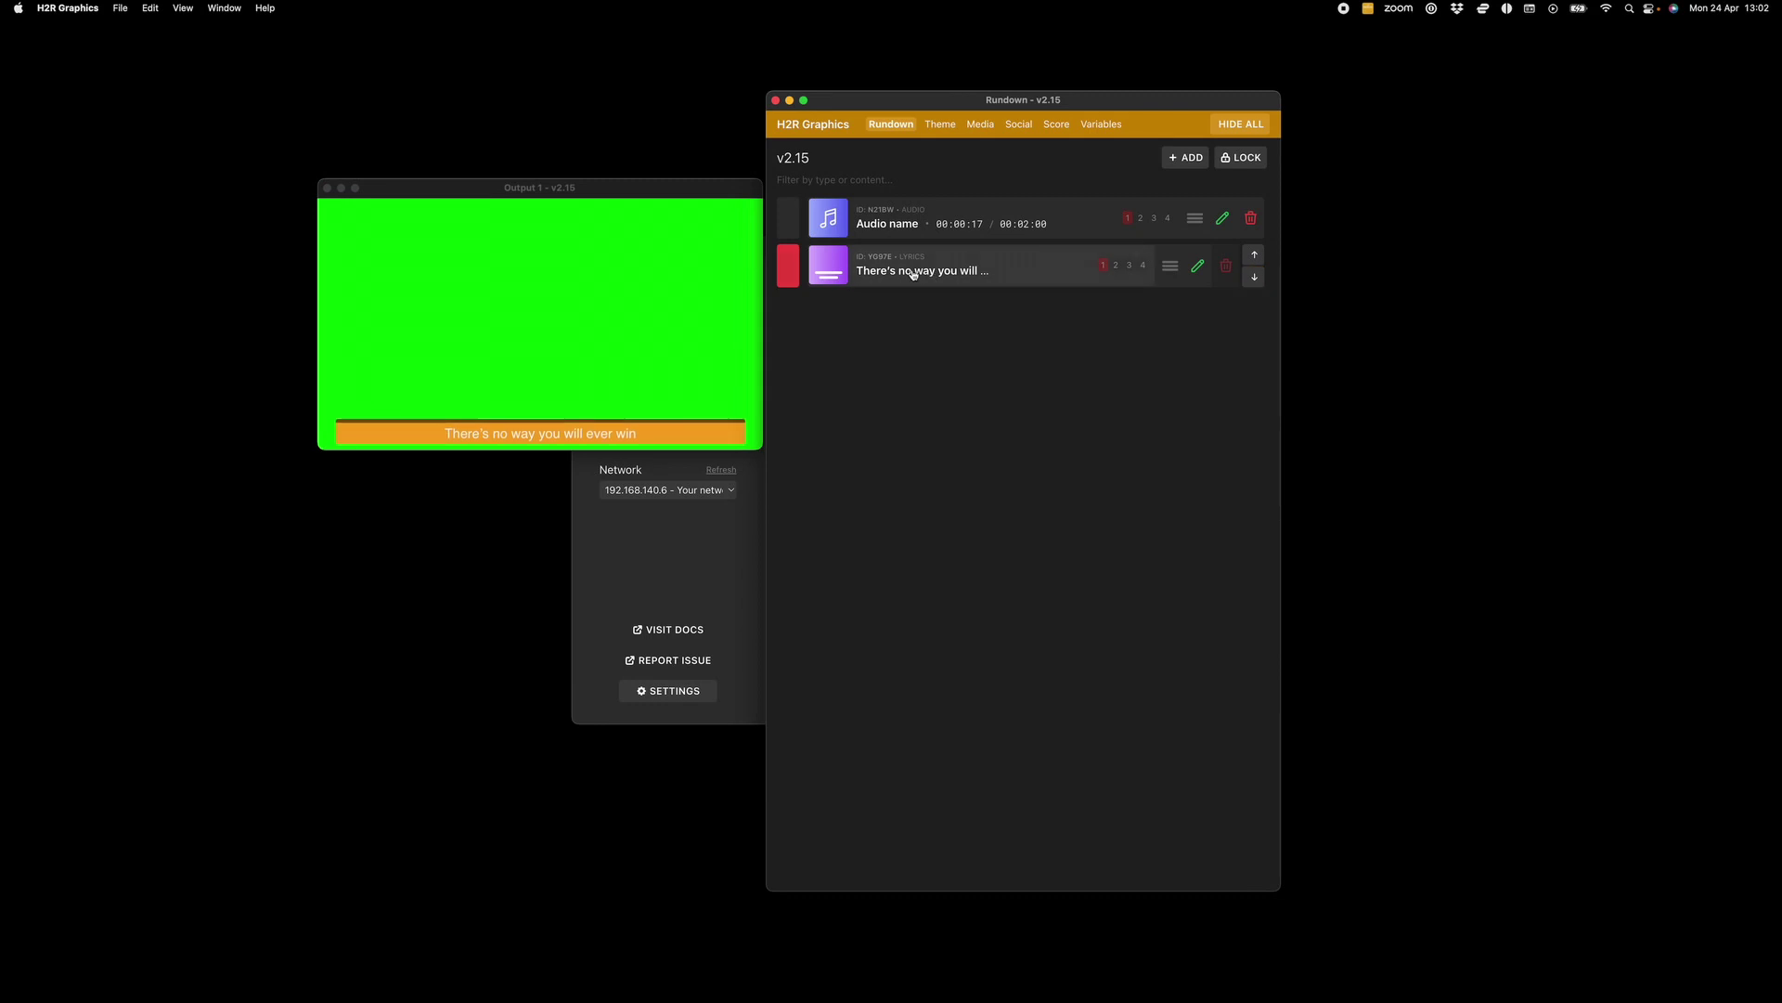
Step: Add a Lower third graphic, put it on air, and drag its Position scale up to 400
{"action": "left_click", "coordinate": [1183, 159]}
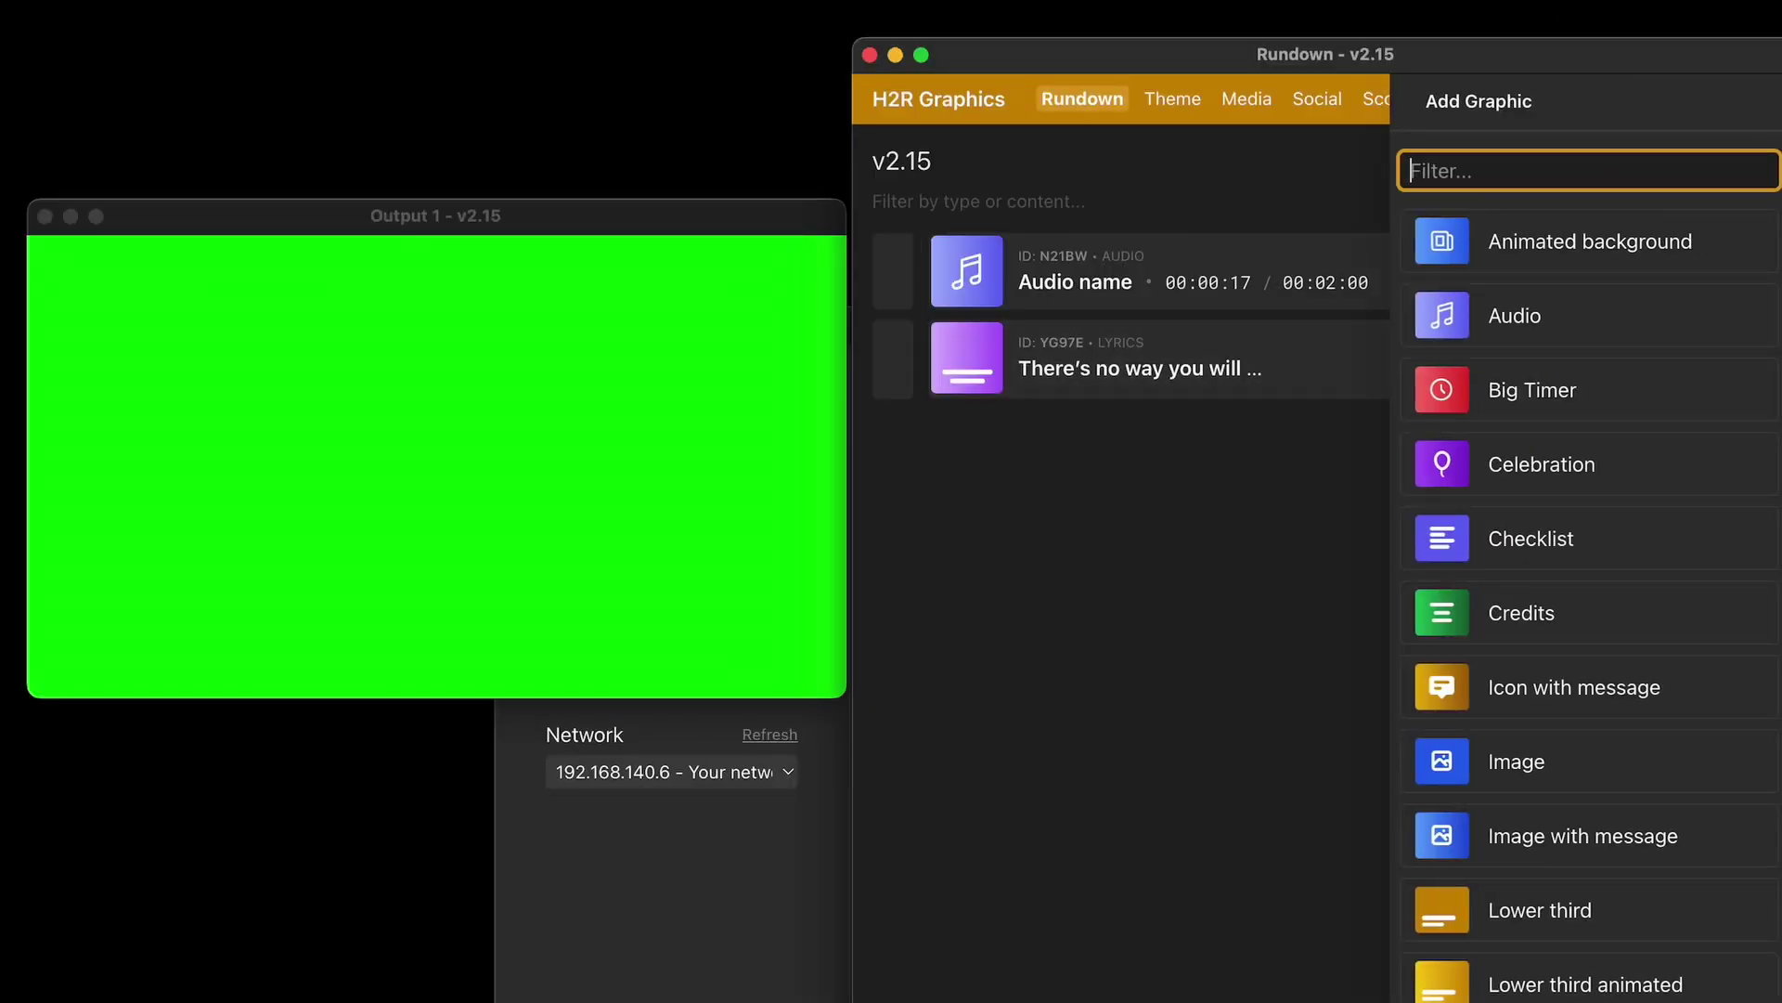
{"action": "type", "text": "lower"}
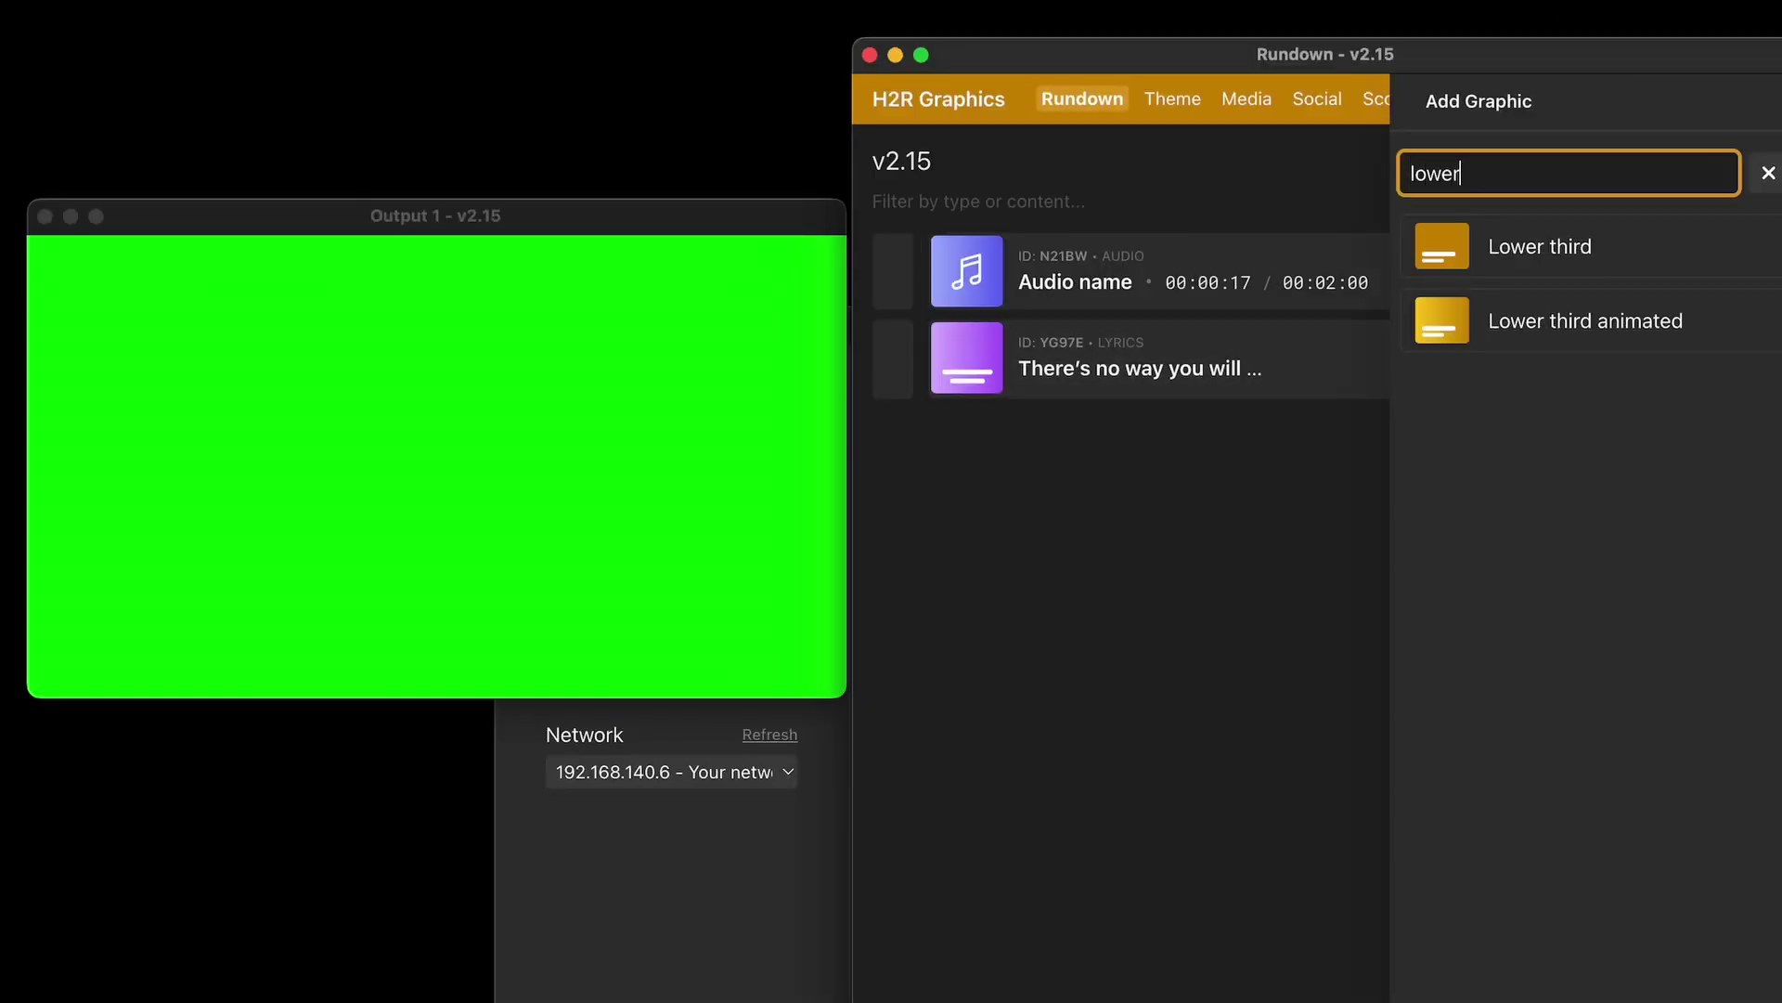
{"action": "left_click", "coordinate": [1619, 226]}
{"action": "left_click", "coordinate": [1171, 465]}
{"action": "double_click", "coordinate": [1171, 465]}
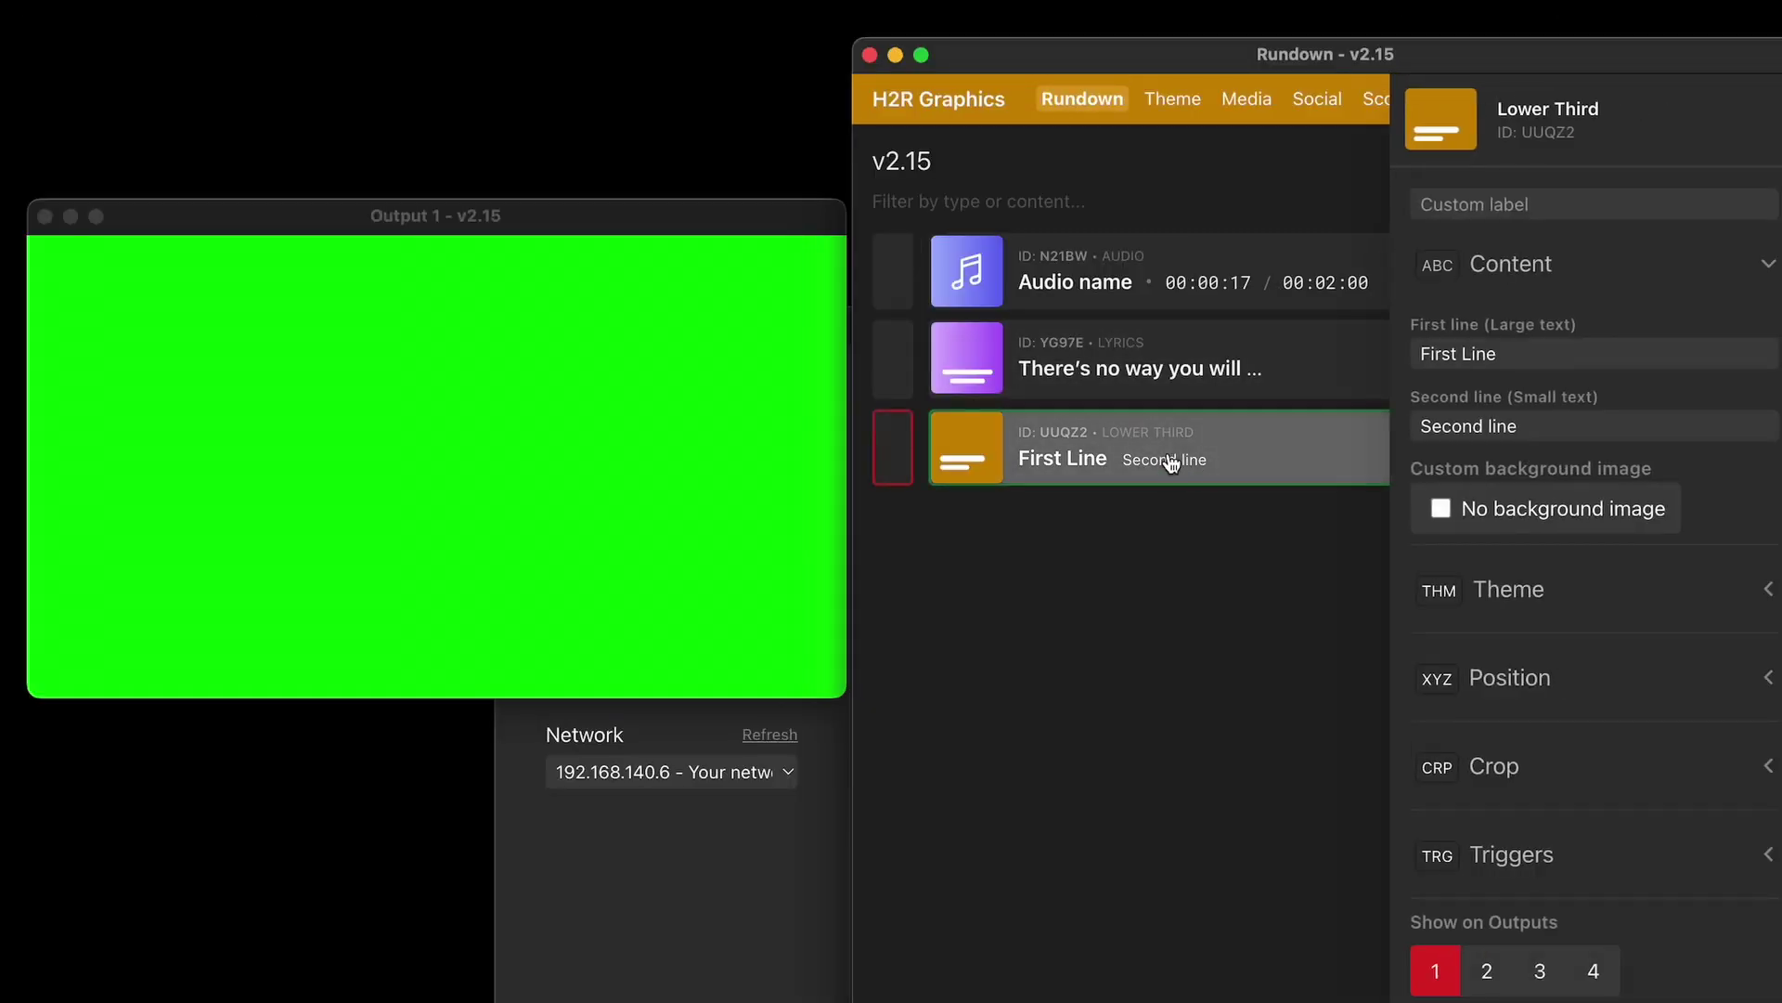
{"action": "left_click", "coordinate": [1578, 684]}
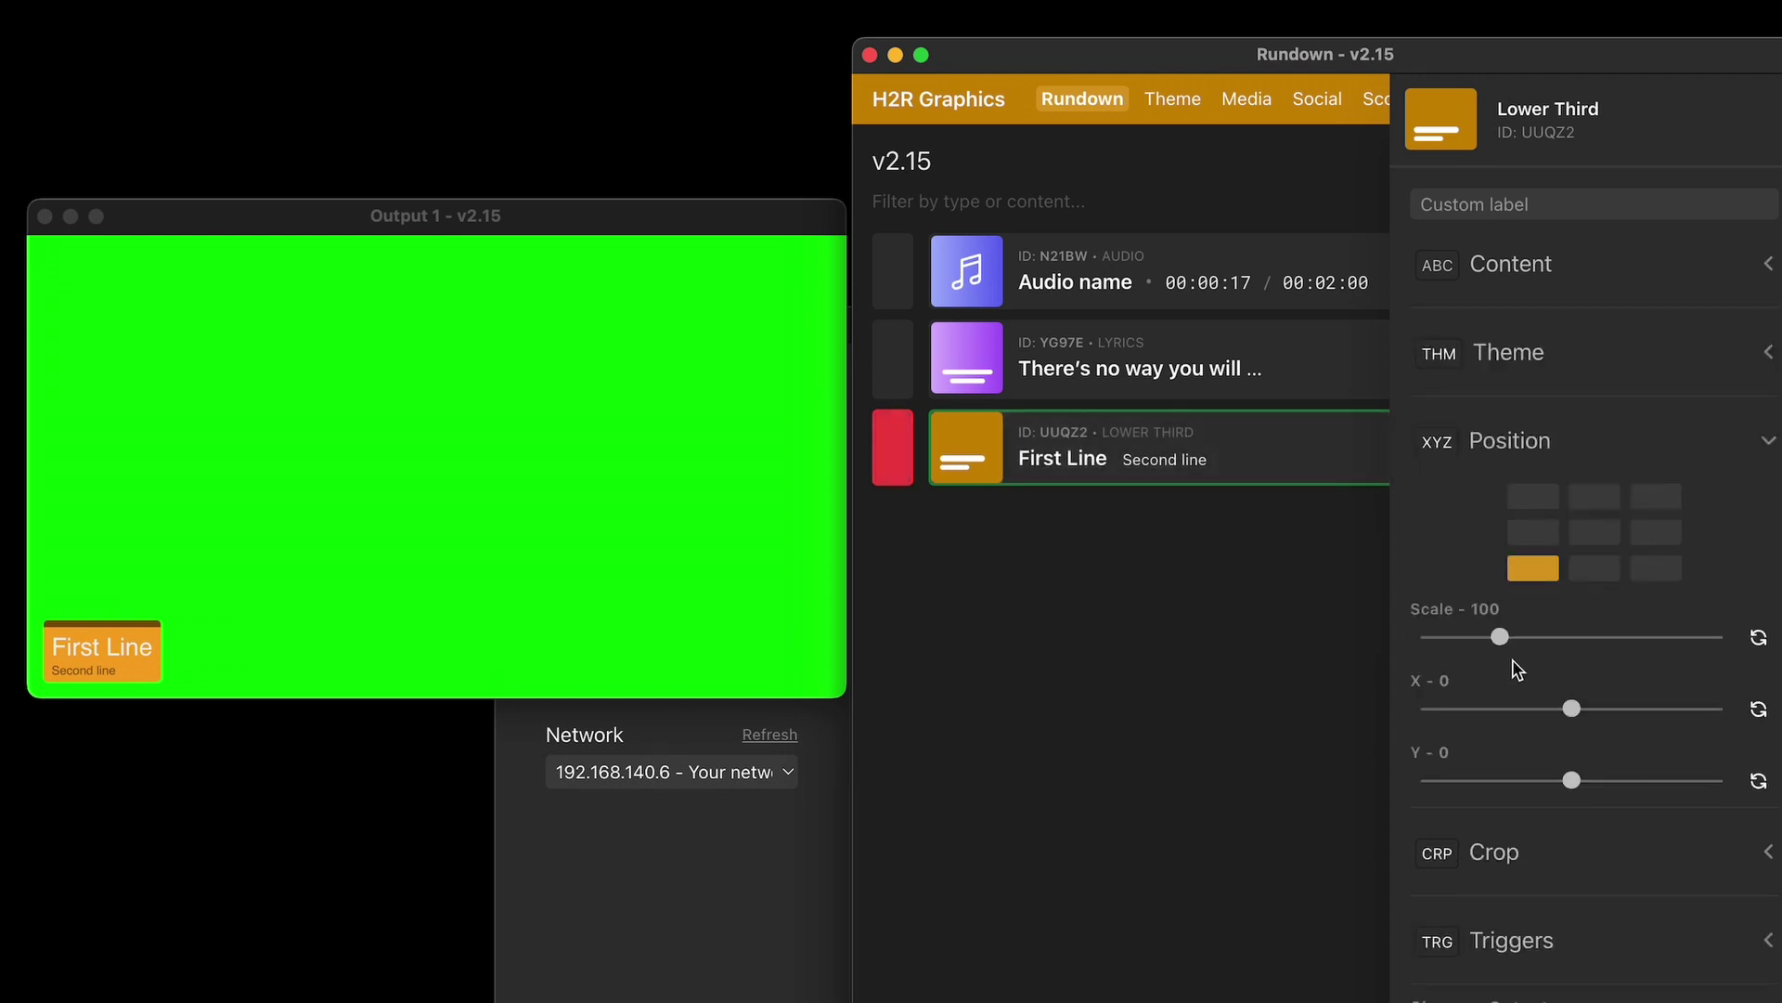
{"action": "left_click_drag", "start_coordinate": [1500, 636], "coordinate": [1717, 638]}
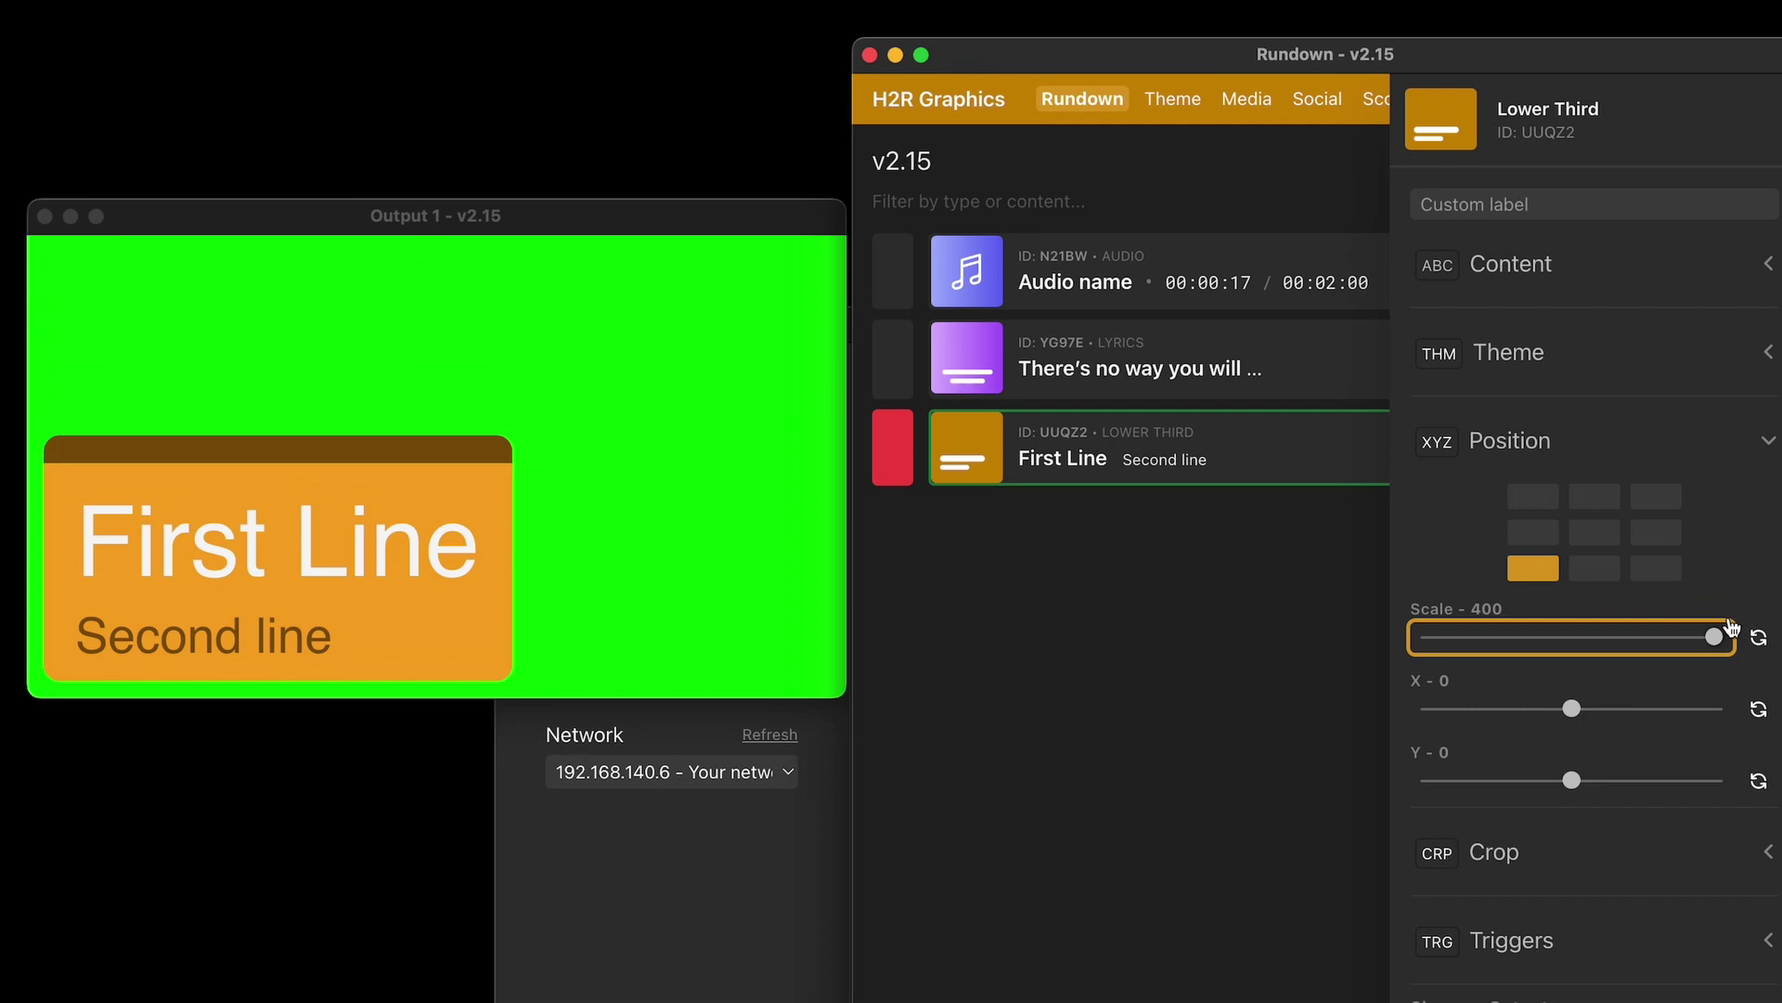
{"action": "left_click_drag", "start_coordinate": [1719, 635], "coordinate": [1775, 635]}
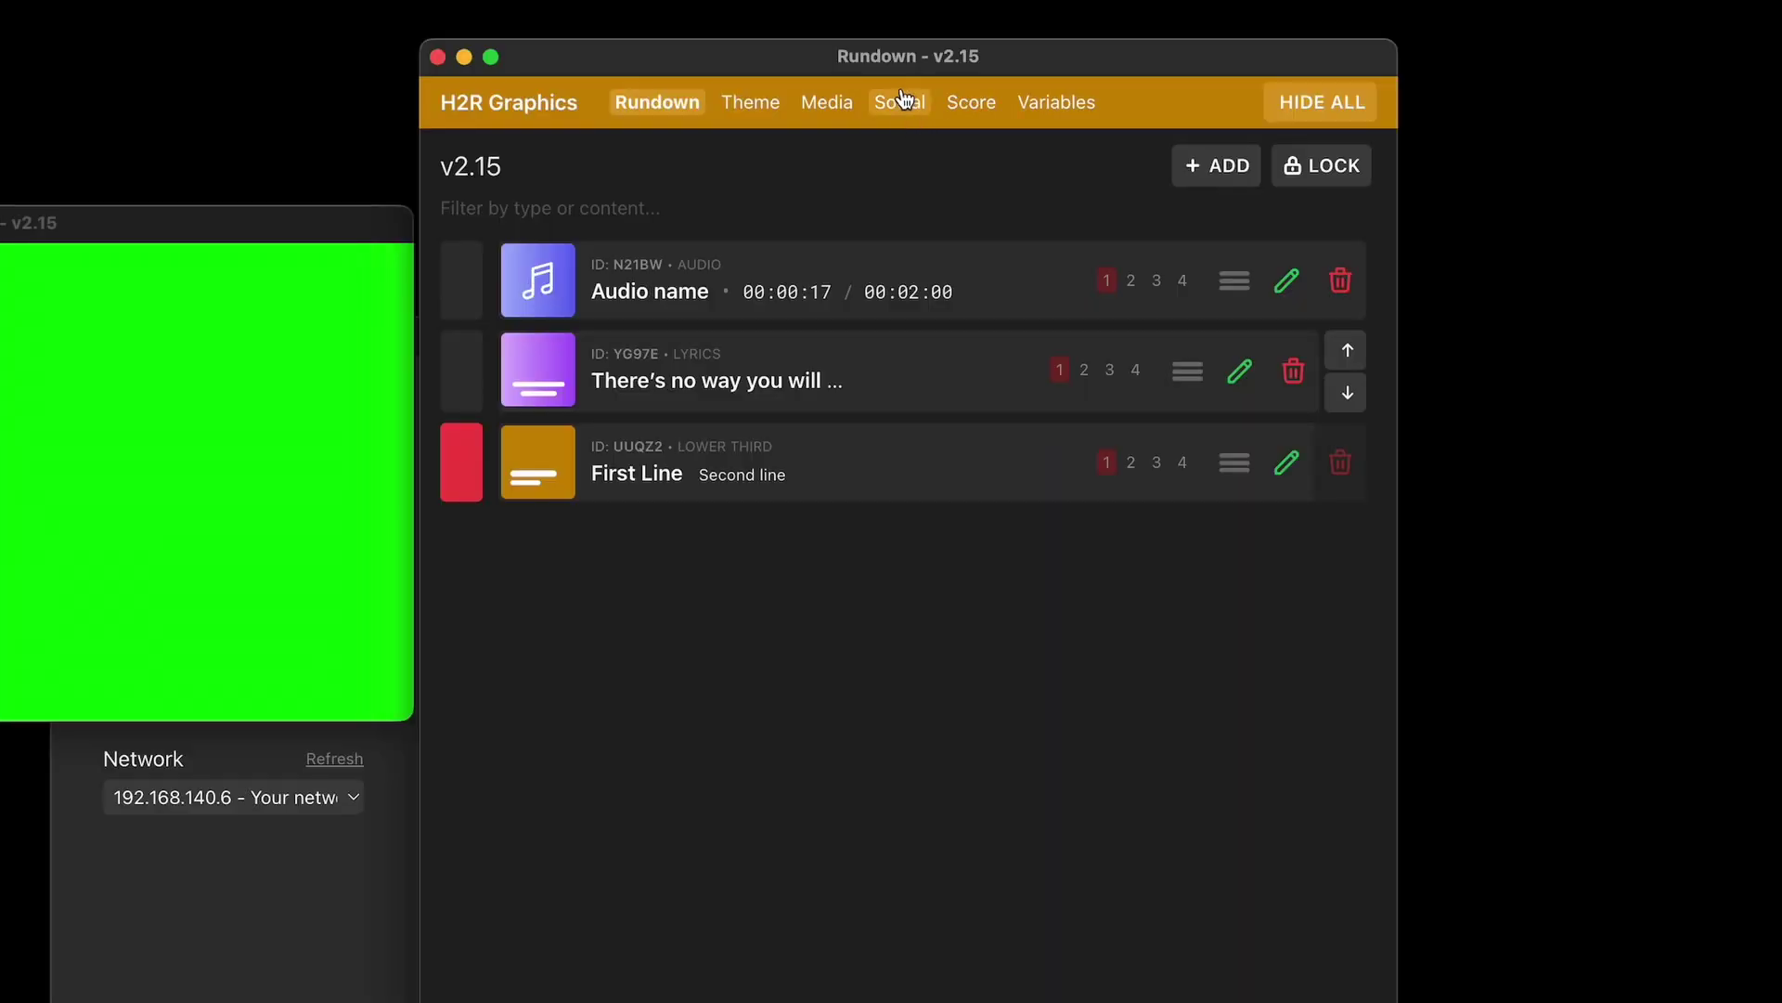
Step: Add an HTTP Listener data source on the Social page
{"action": "left_click", "coordinate": [903, 99]}
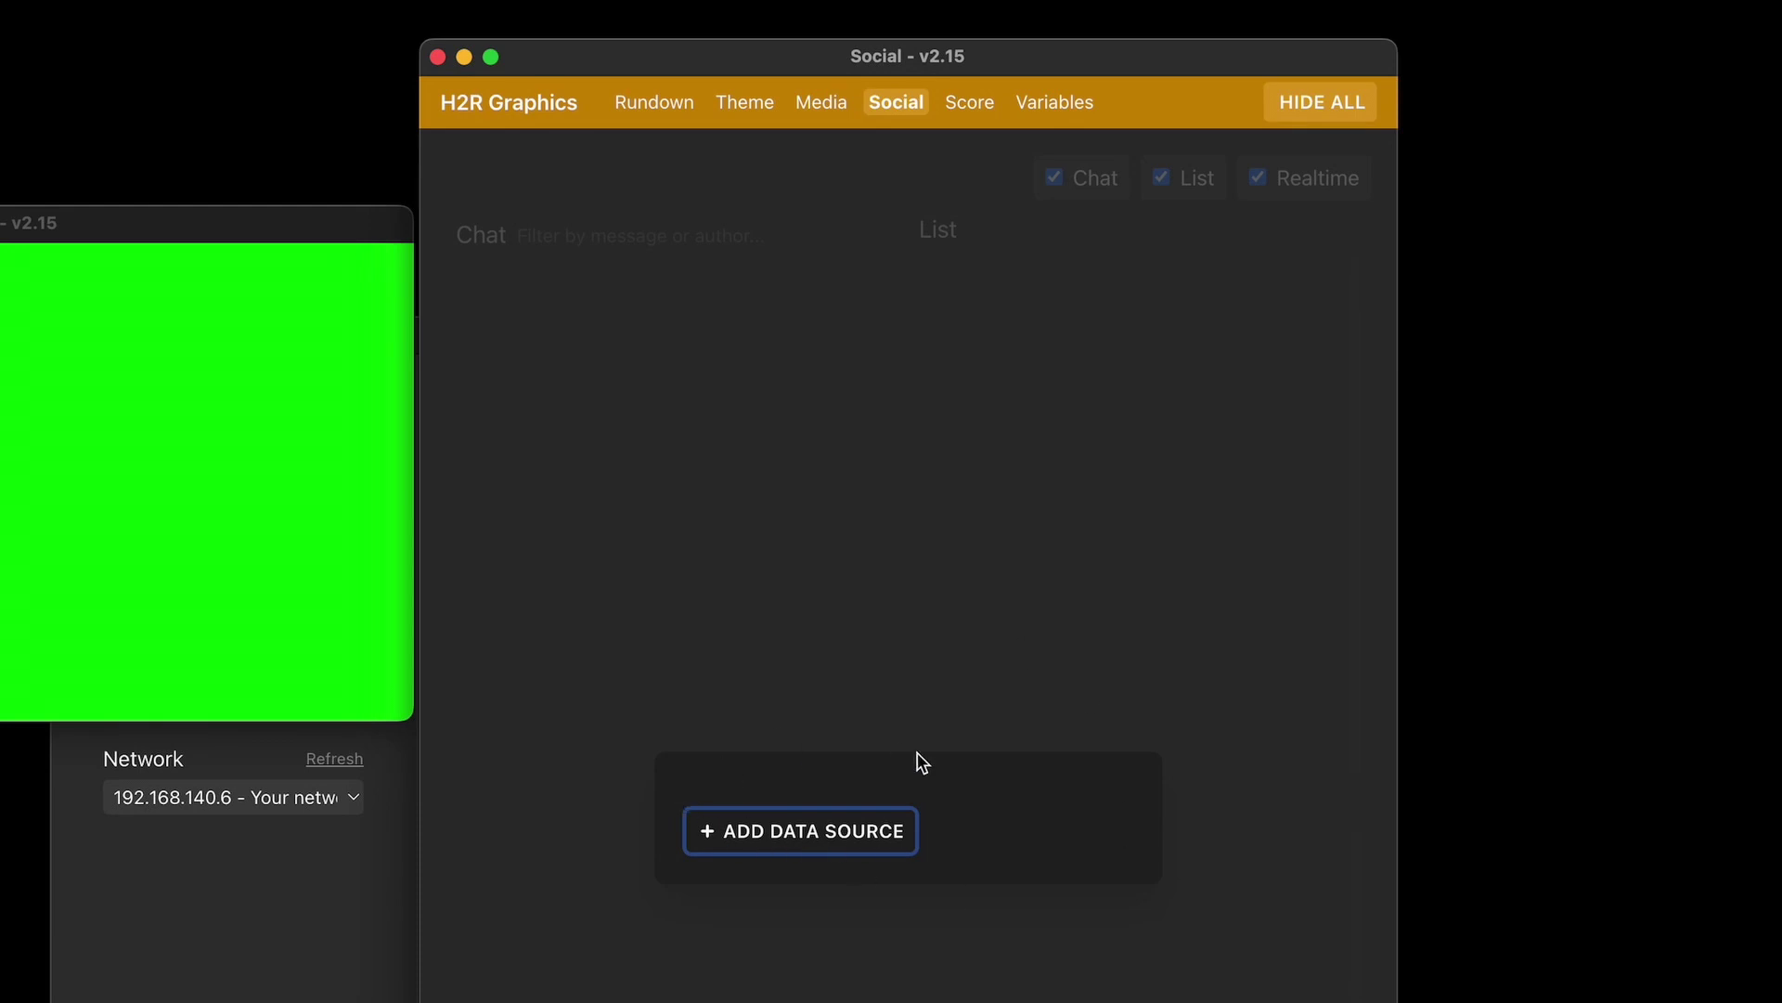
{"action": "left_click", "coordinate": [841, 846]}
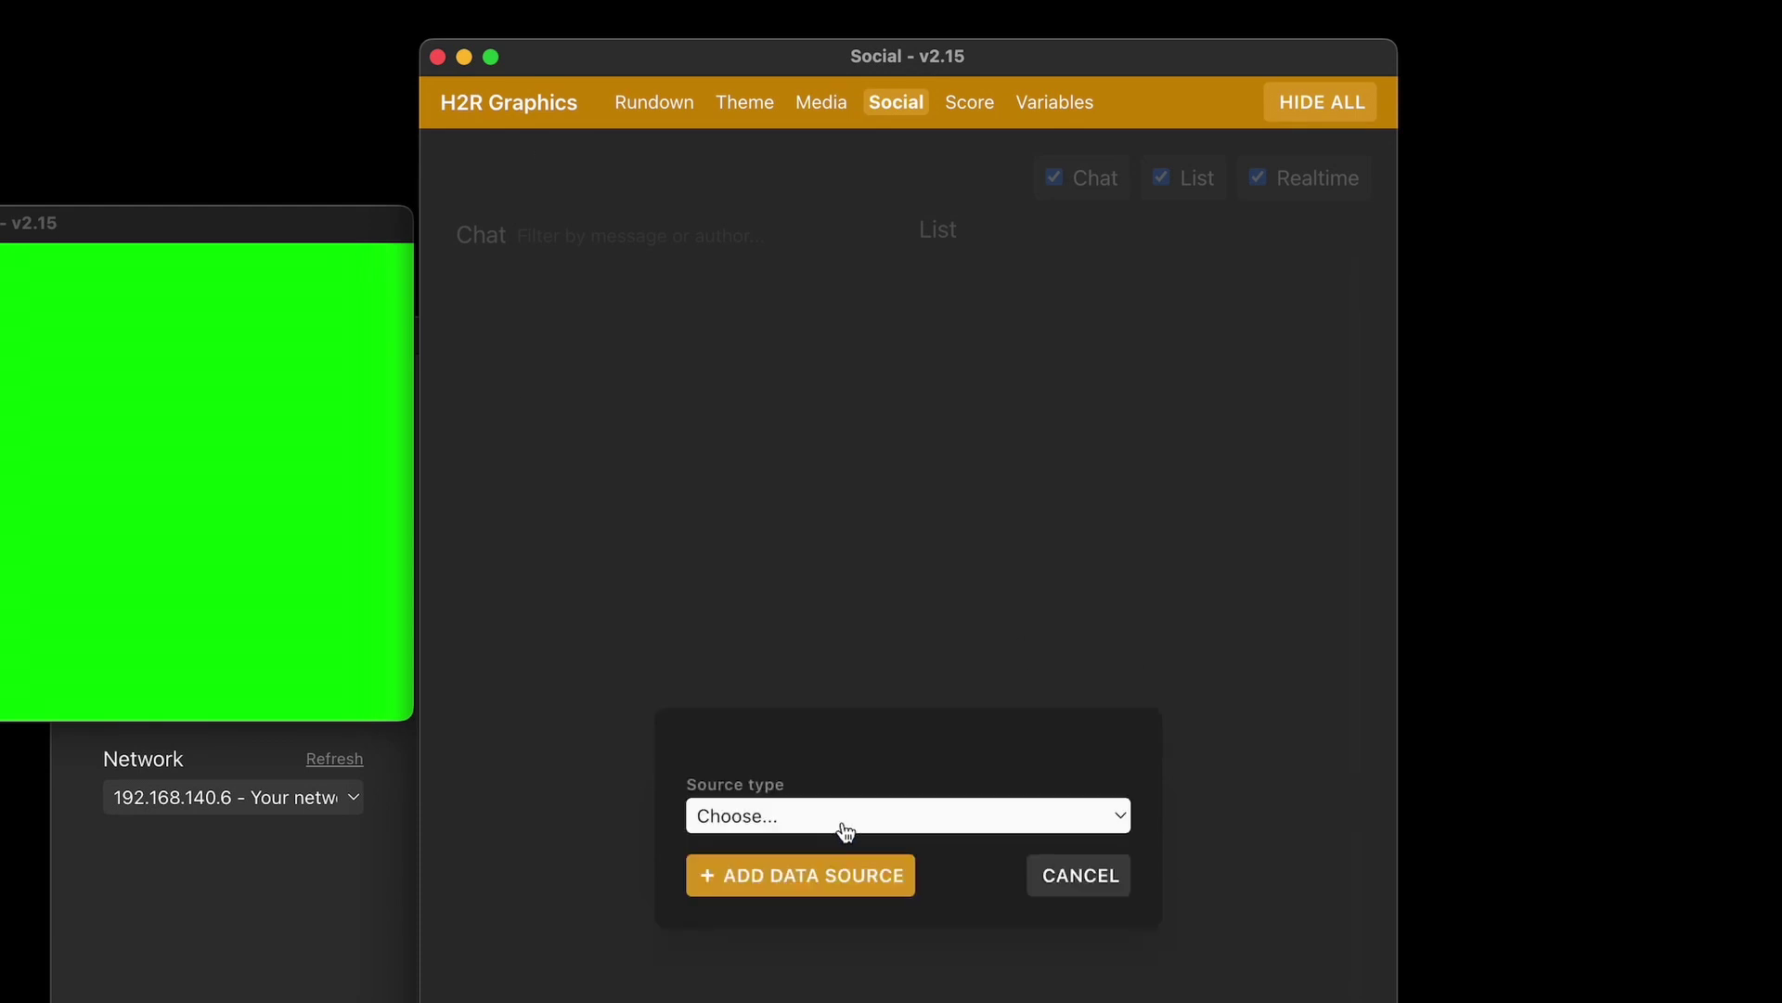
{"action": "left_click", "coordinate": [843, 823]}
{"action": "left_click", "coordinate": [785, 877]}
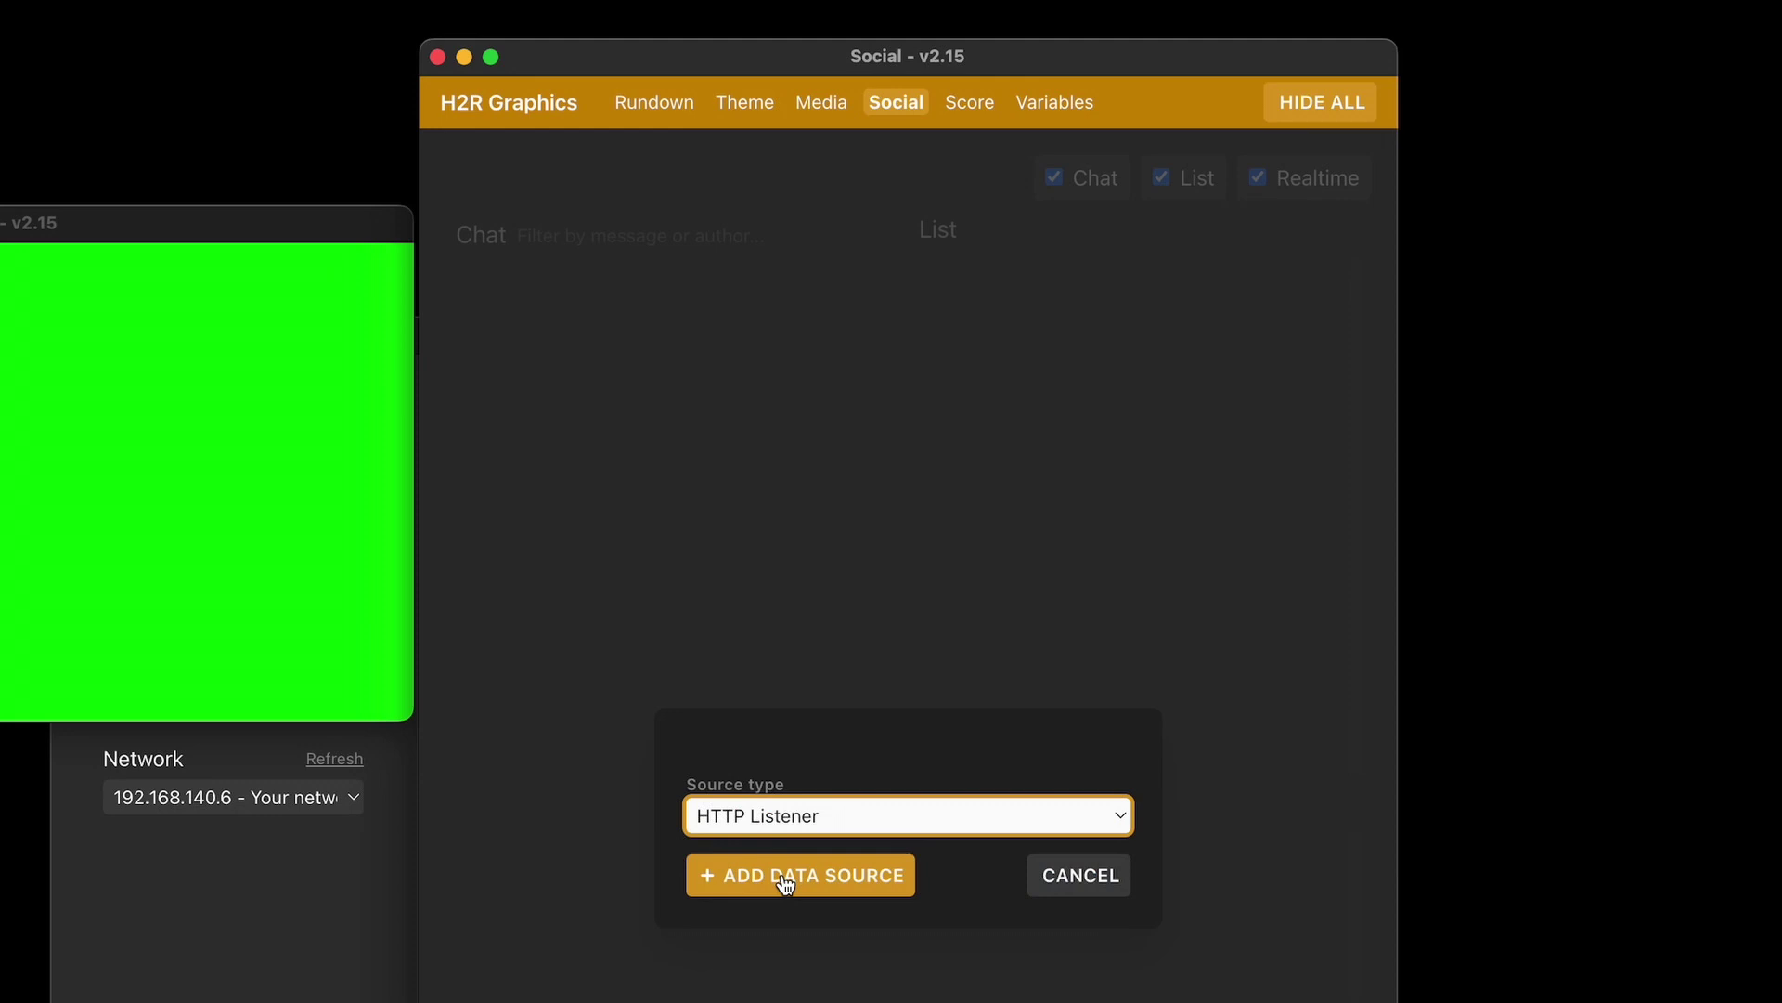
{"action": "left_click", "coordinate": [808, 877]}
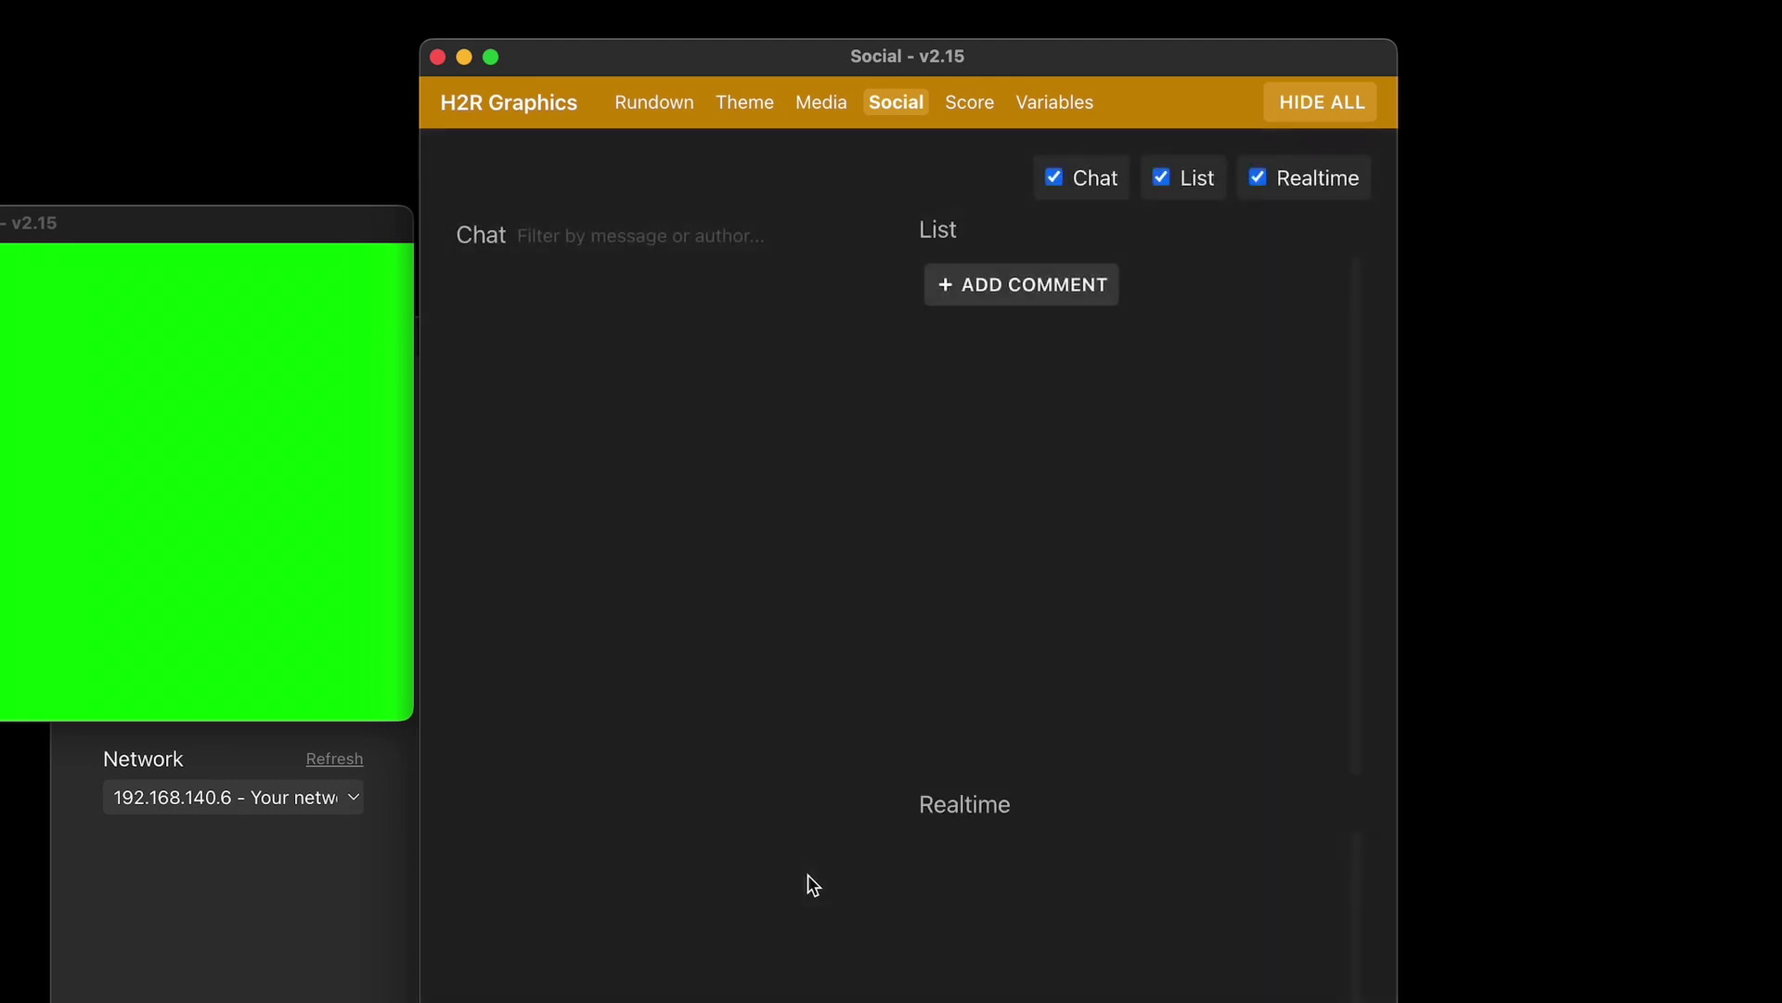
Step: Add a custom comment 'Hello' with a commenter name
{"action": "left_click", "coordinate": [1000, 294]}
{"action": "left_click", "coordinate": [806, 684]}
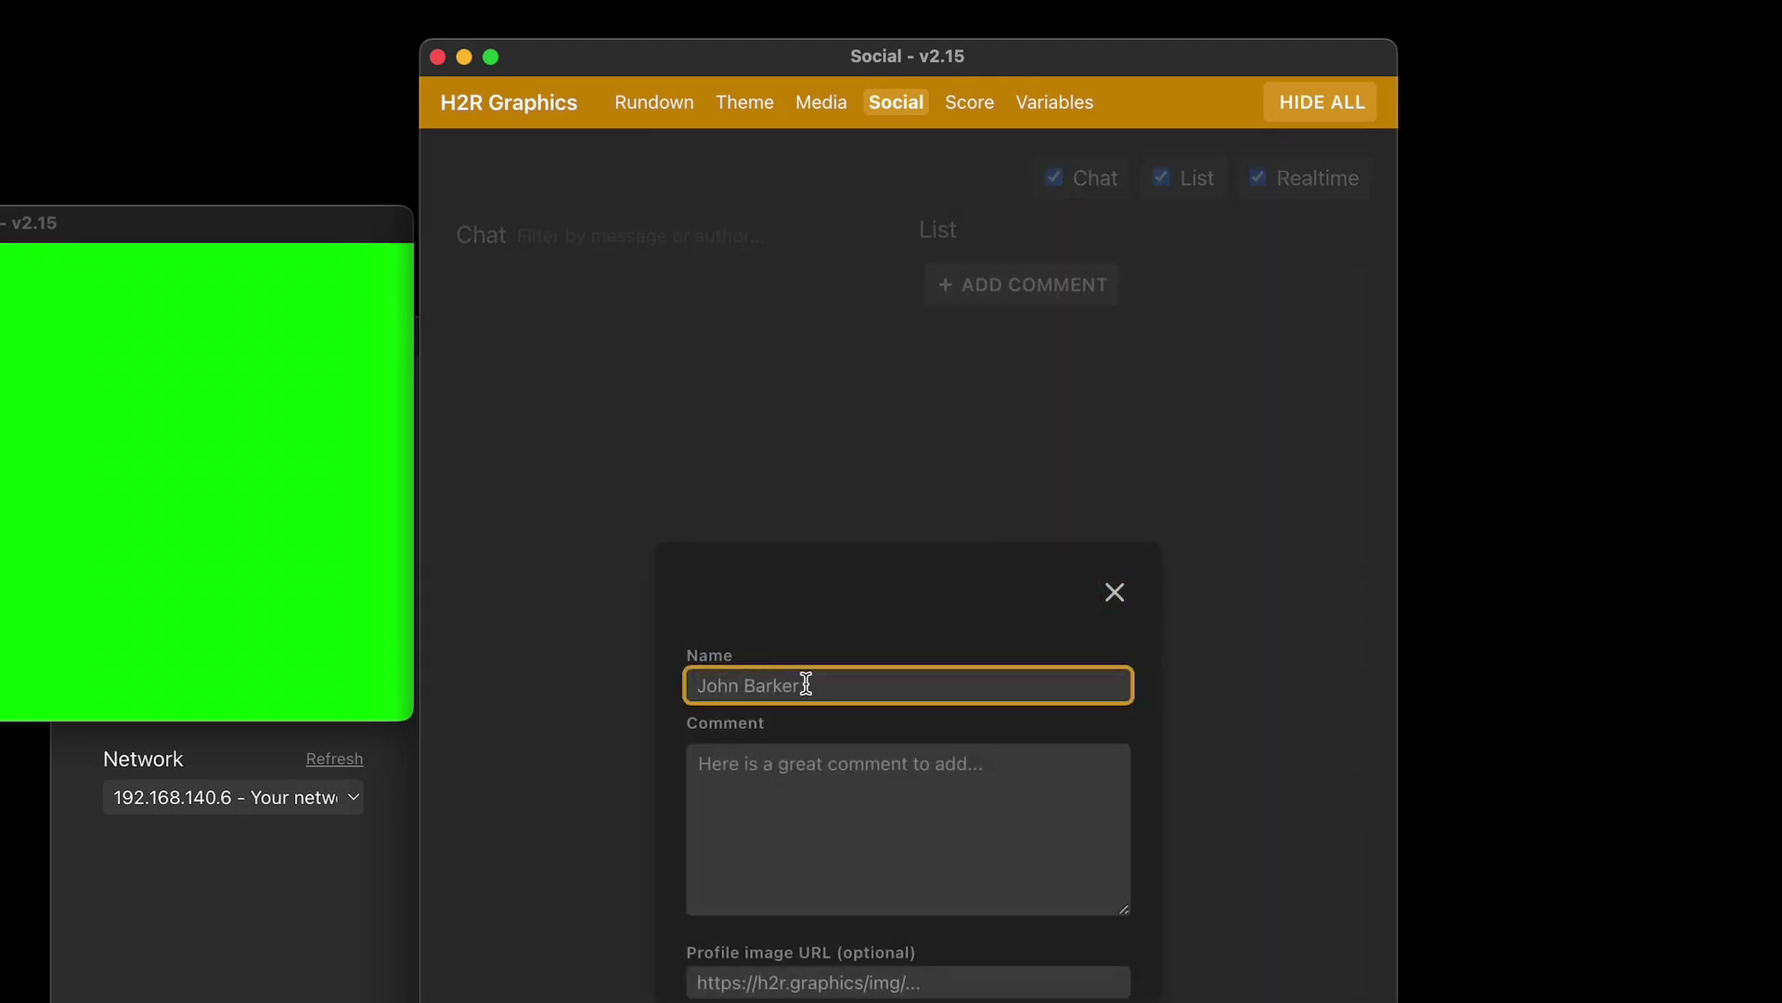
{"action": "type", "text": "John"}
{"action": "key", "text": "Tab"}
{"action": "type", "text": "Hel"}
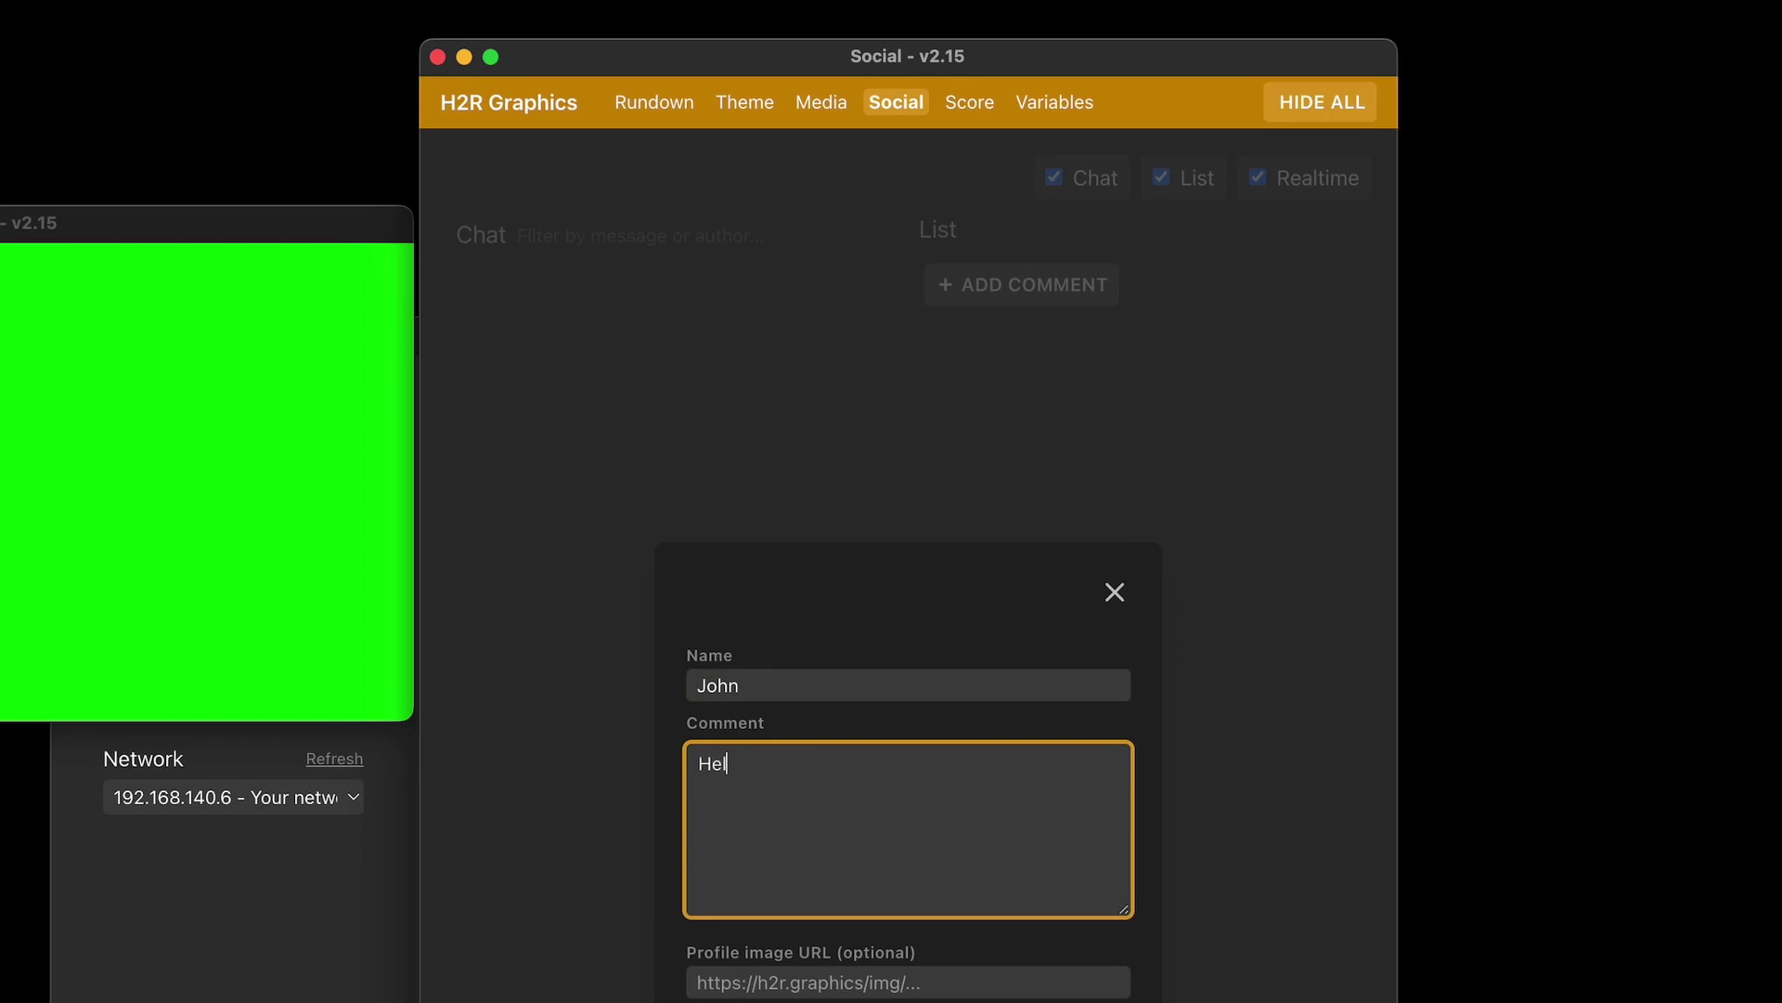
{"action": "key", "text": "Return"}
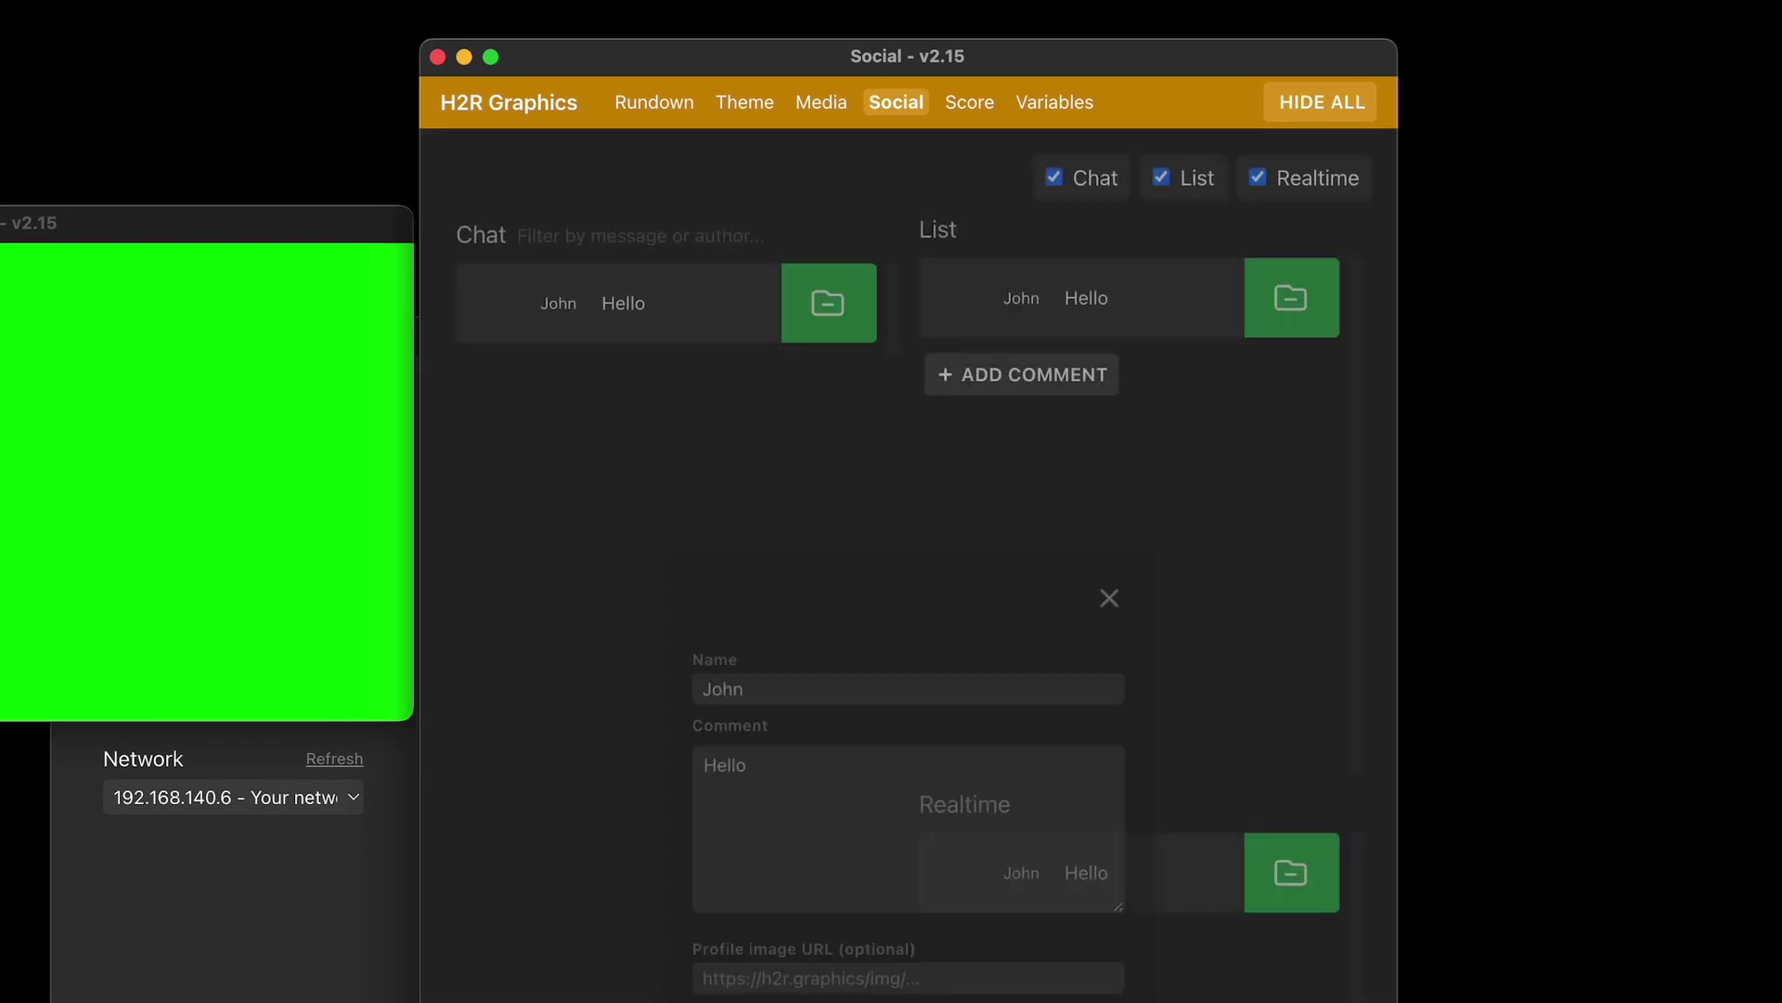
Step: Add a second custom comment 'Goodby' under another commenter name
{"action": "left_click", "coordinate": [1026, 376]}
{"action": "left_click", "coordinate": [794, 686]}
{"action": "type", "text": "Sean"}
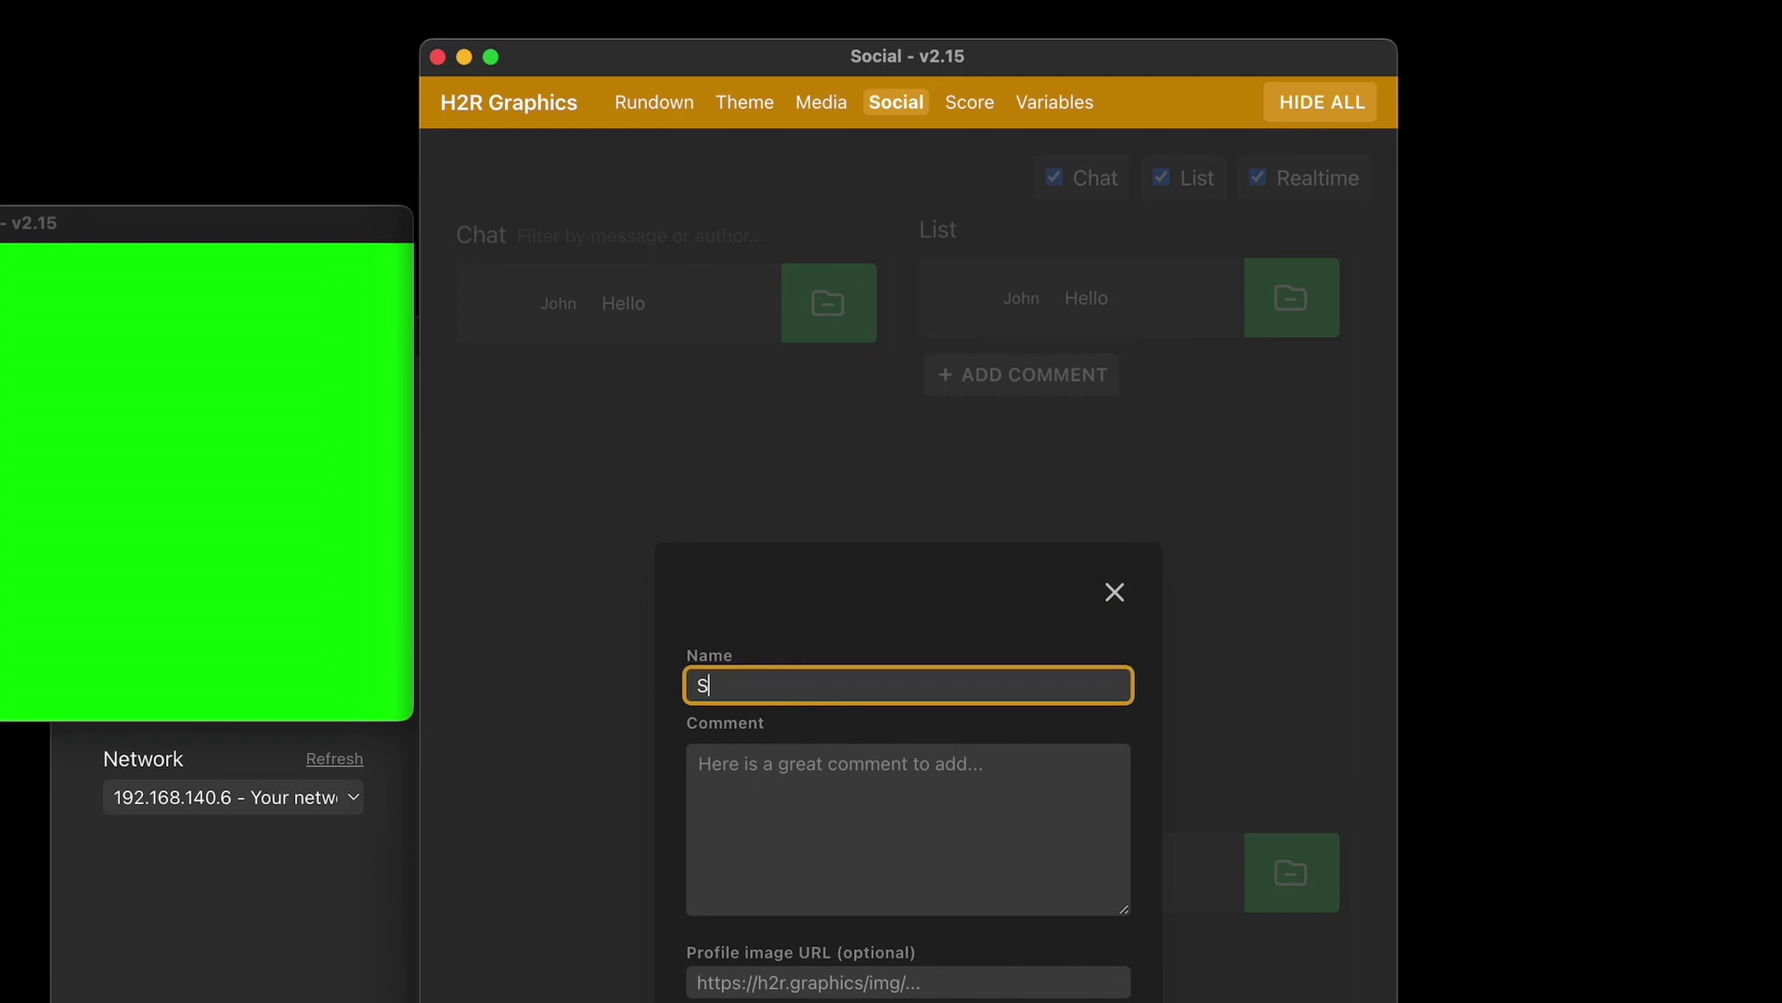
{"action": "left_click", "coordinate": [781, 810]}
{"action": "type", "text": "Goo"}
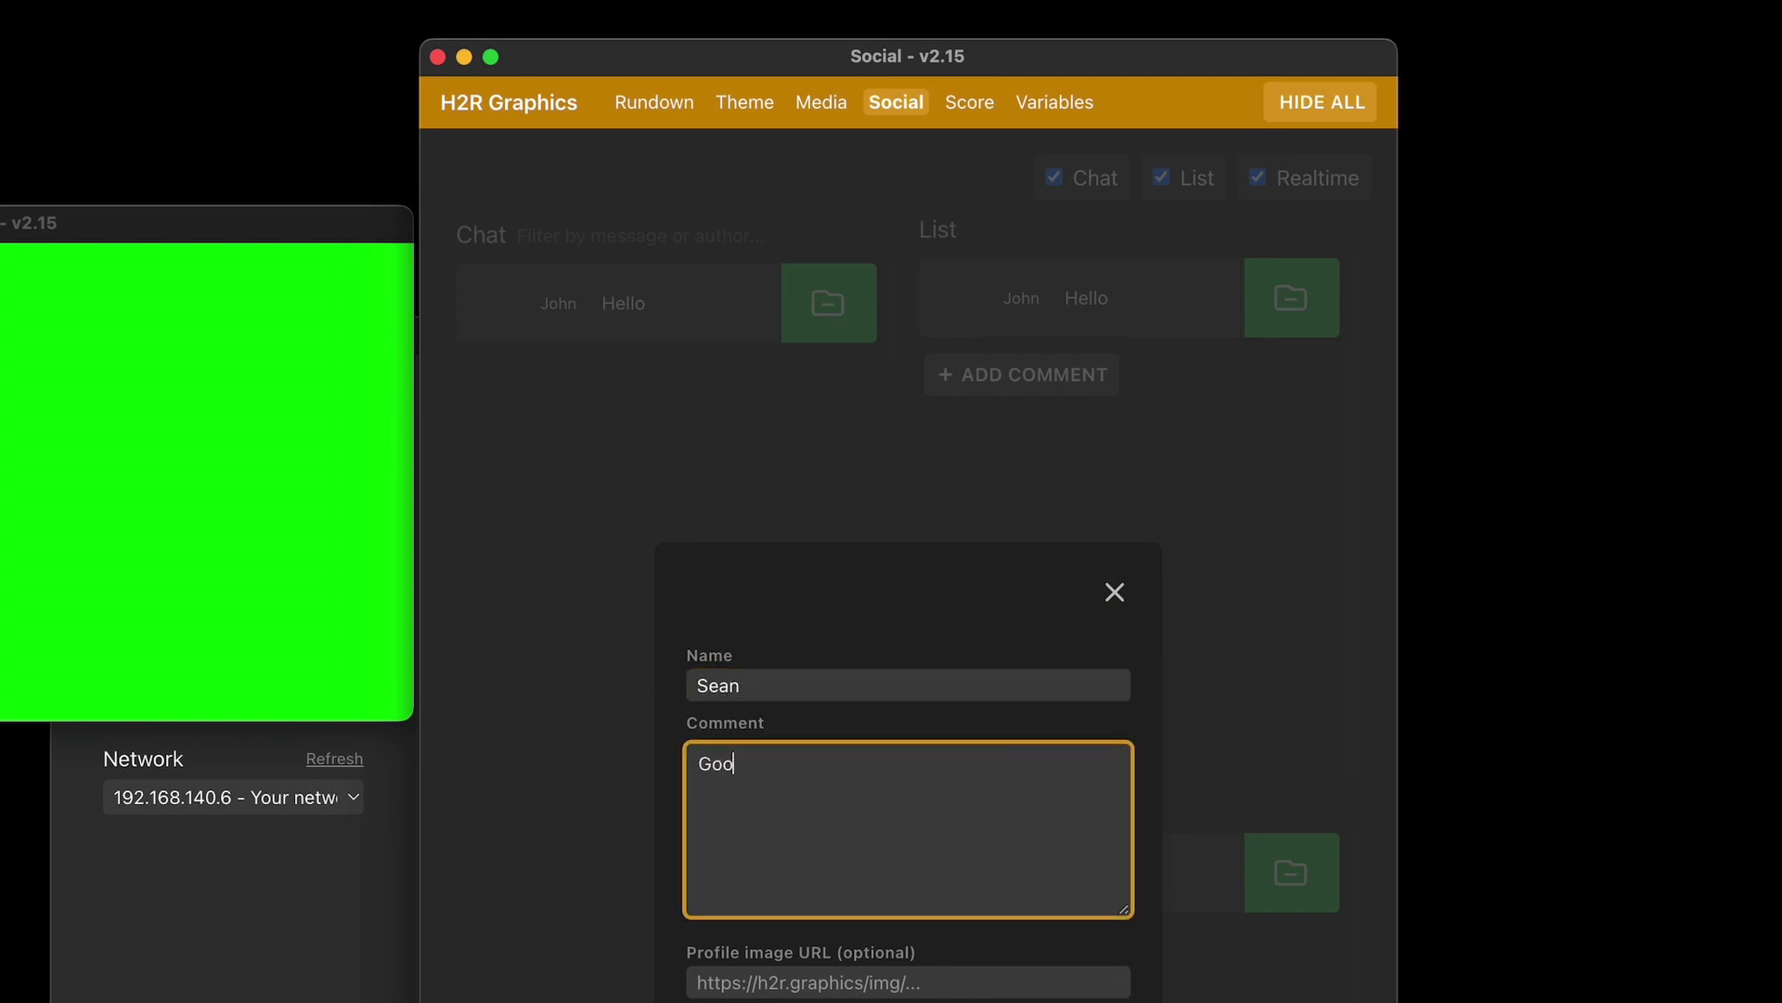
{"action": "type", "text": "dby"}
{"action": "key", "text": "Return"}
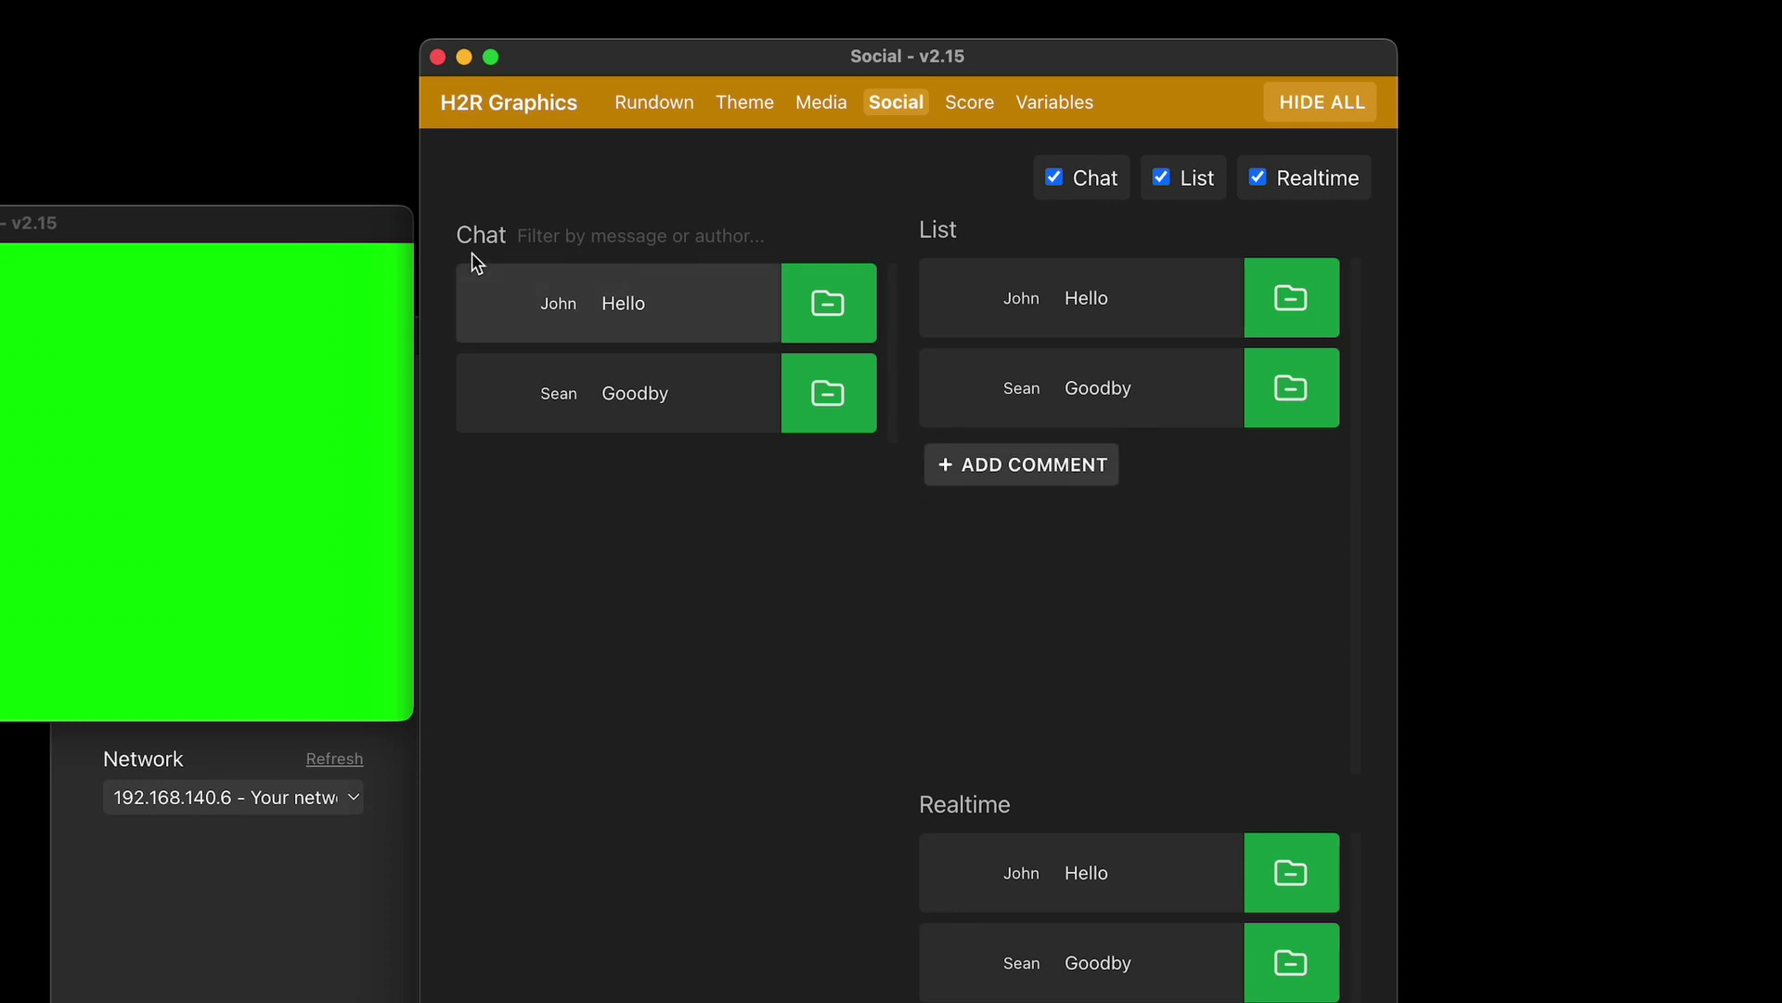
Step: Filter the Chat comments by a name fragment and then by 'goo', and clear the filter
{"action": "left_click", "coordinate": [587, 238]}
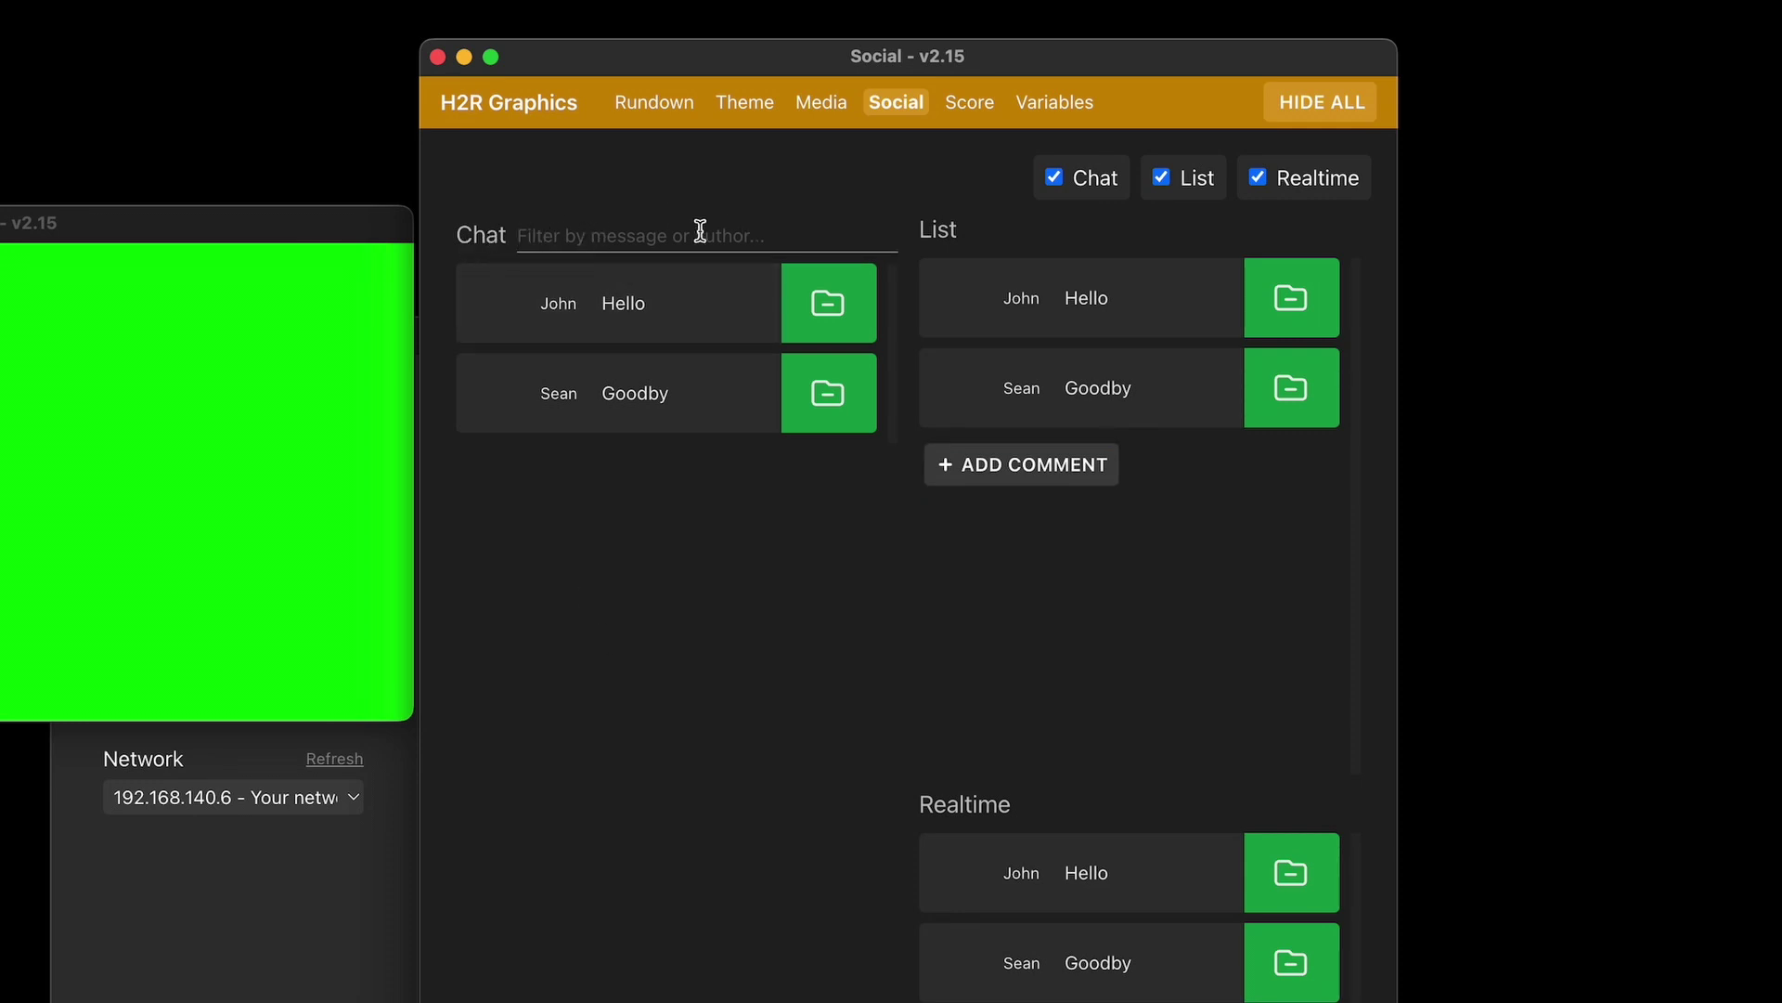
{"action": "type", "text": "john"}
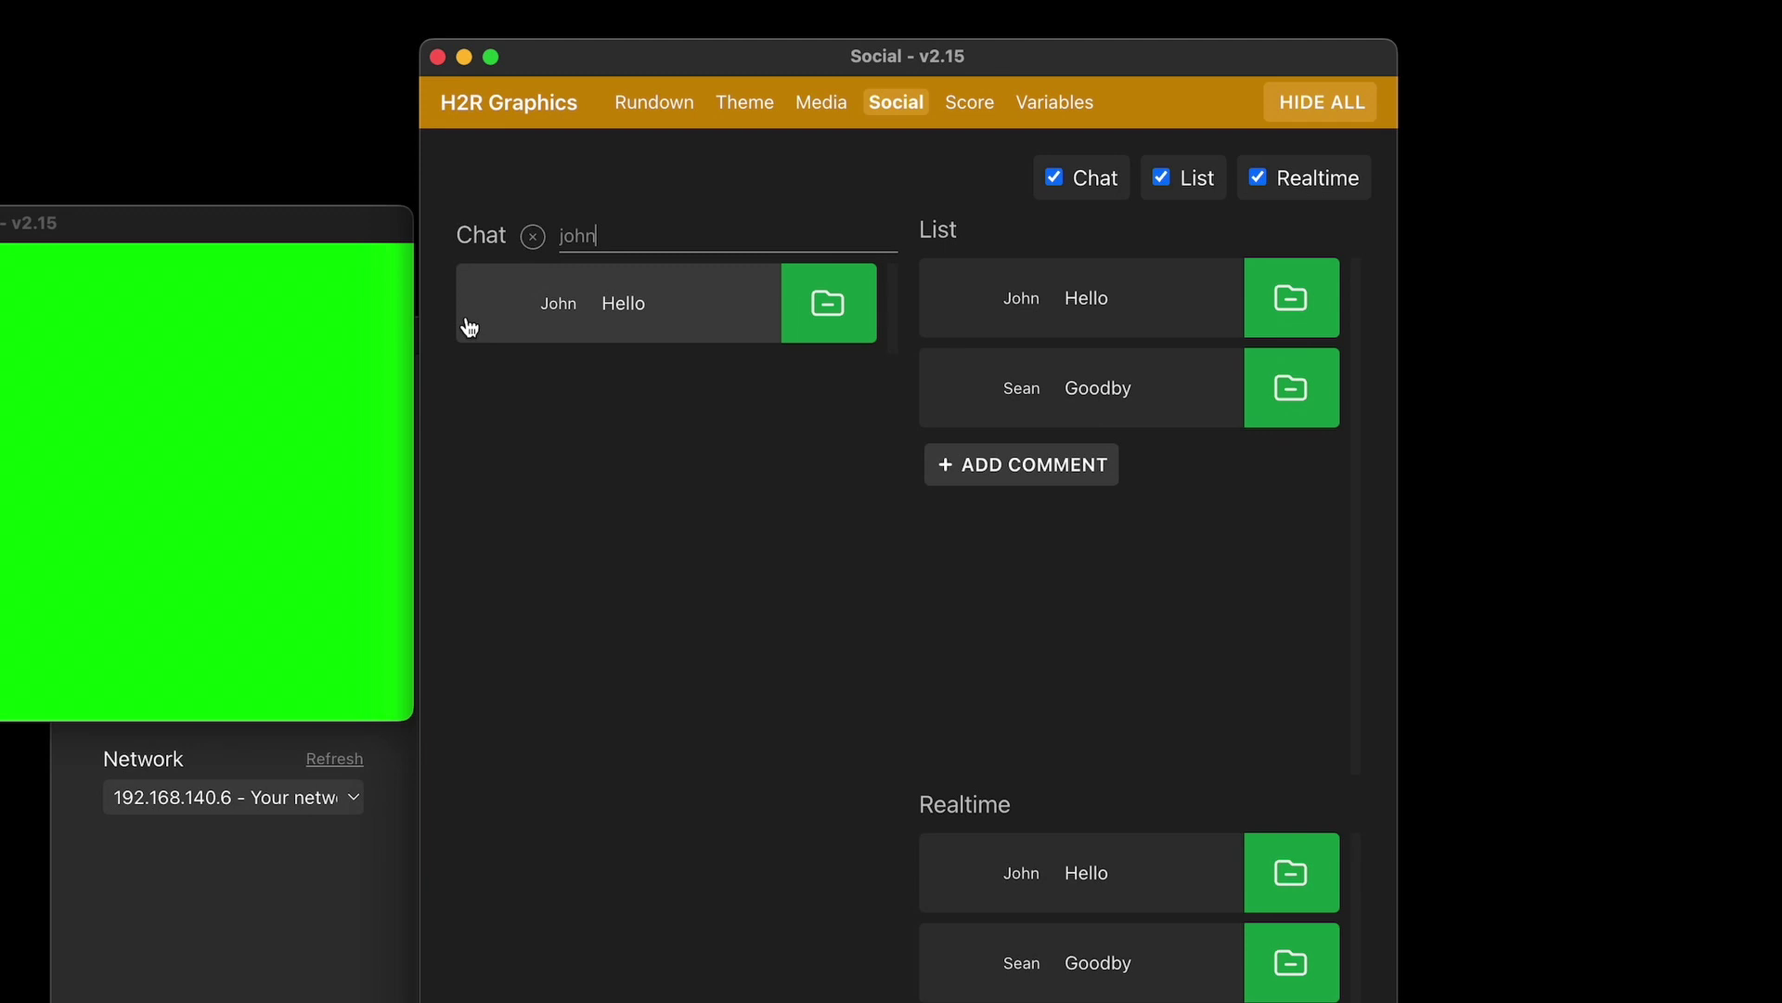
{"action": "key", "text": "Escape"}
{"action": "type", "text": "good"}
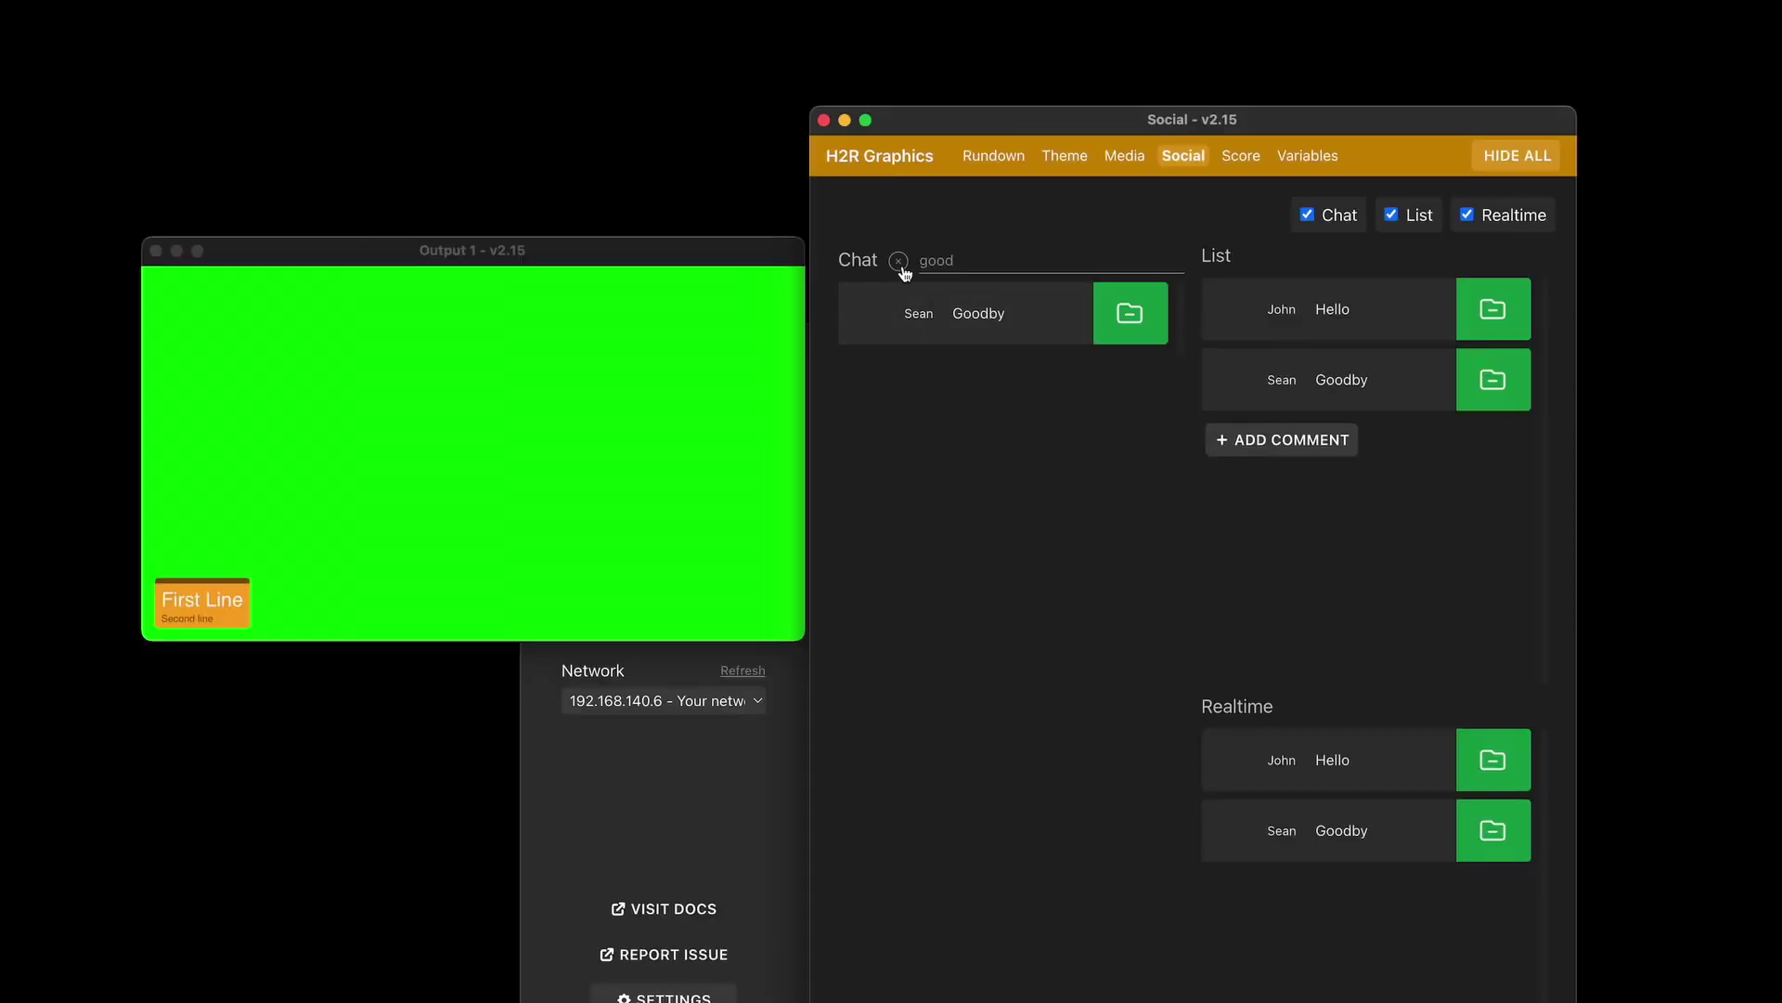
{"action": "left_click", "coordinate": [532, 236]}
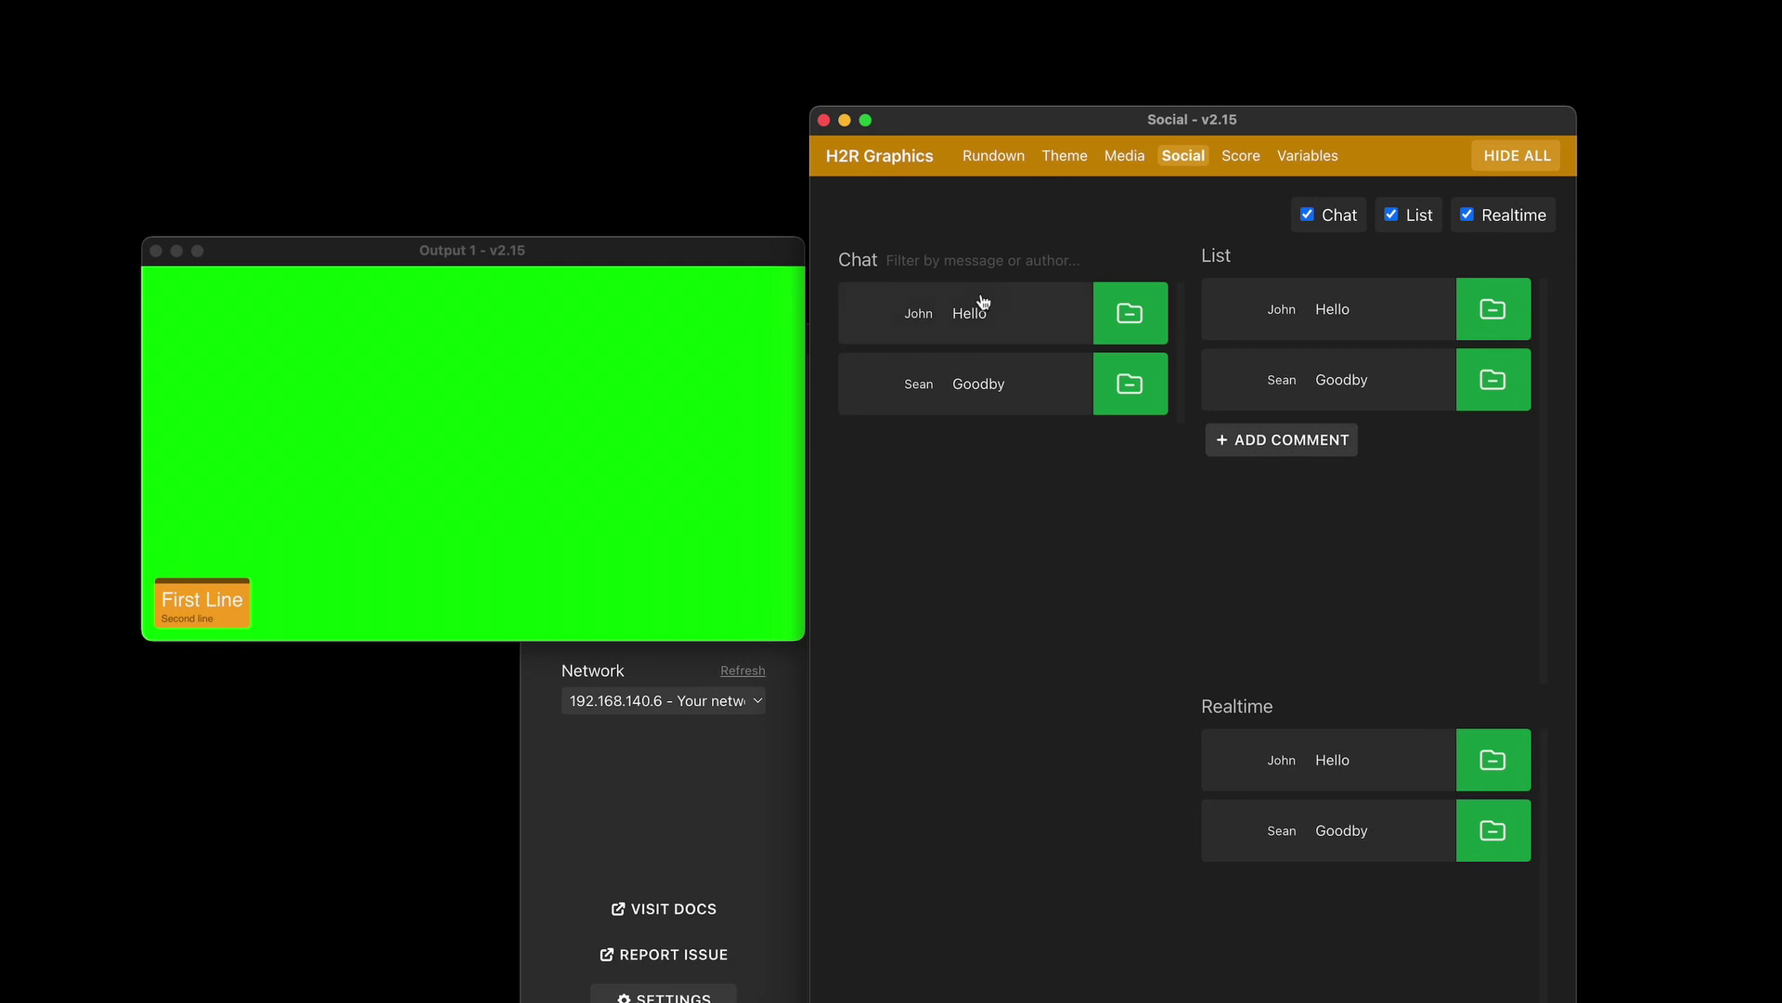
Step: Filter the Chat by the second commenter's name and briefly put the Goodby comment on air
{"action": "left_click", "coordinate": [985, 261]}
{"action": "type", "text": "Sean"}
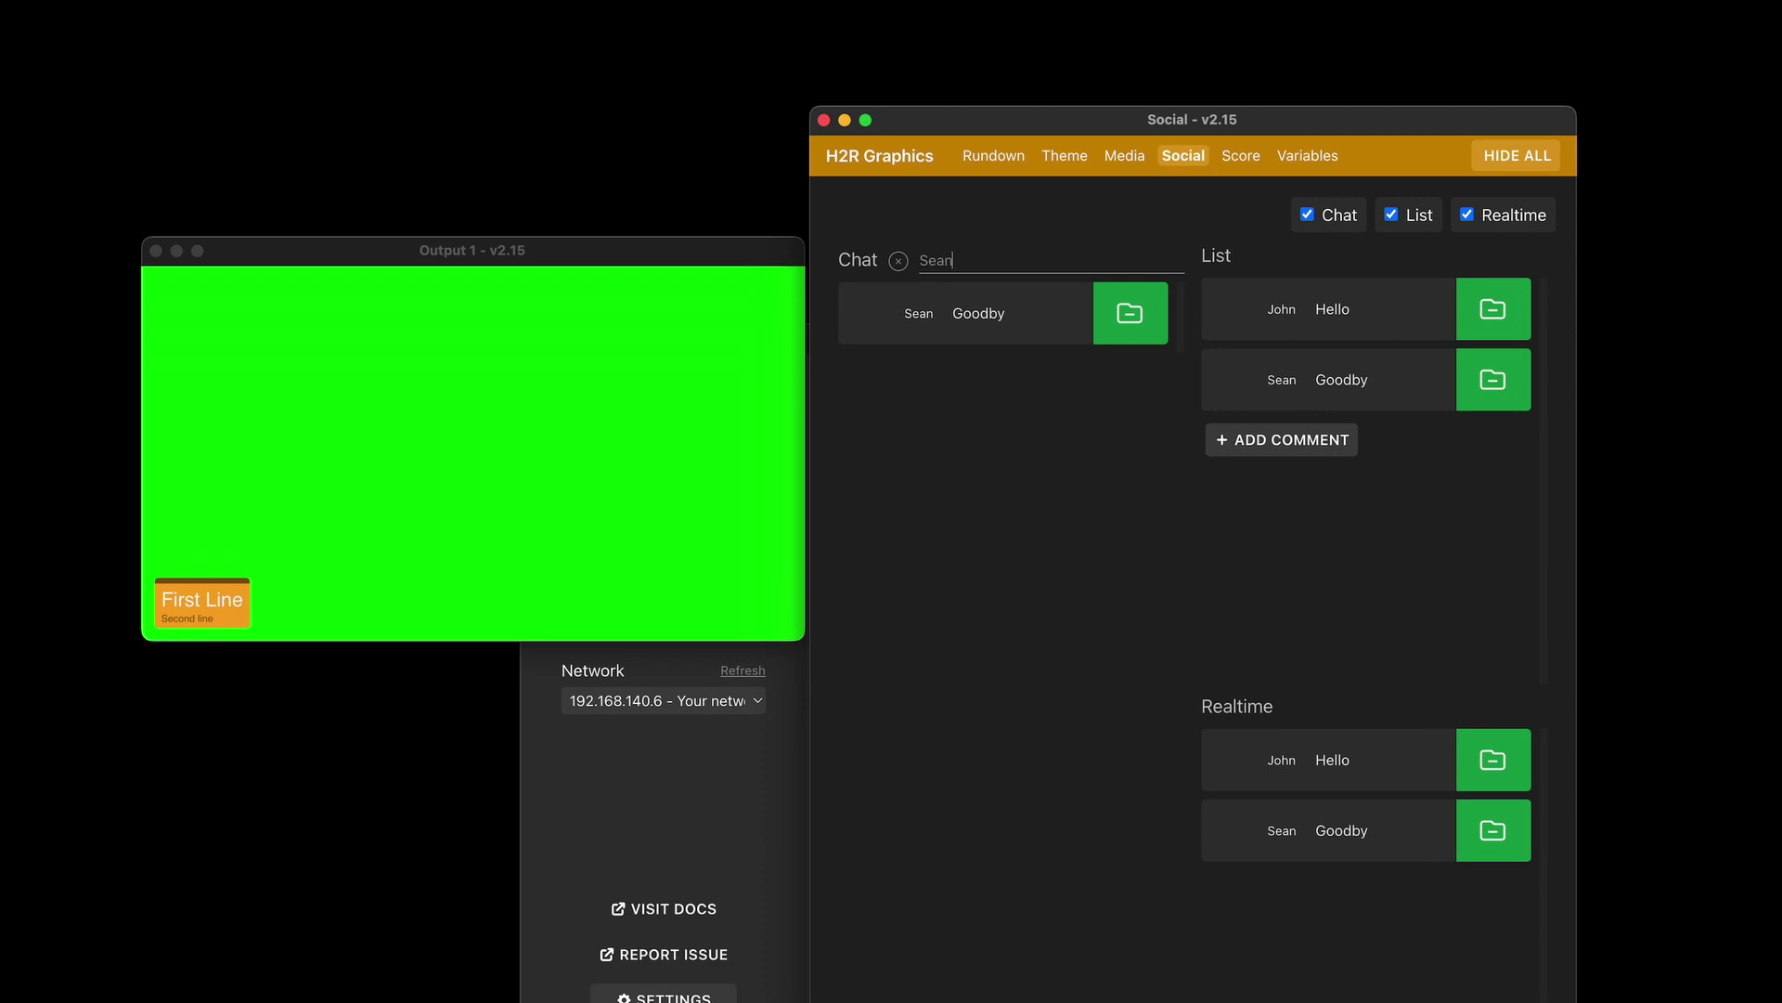
{"action": "left_click", "coordinate": [947, 322]}
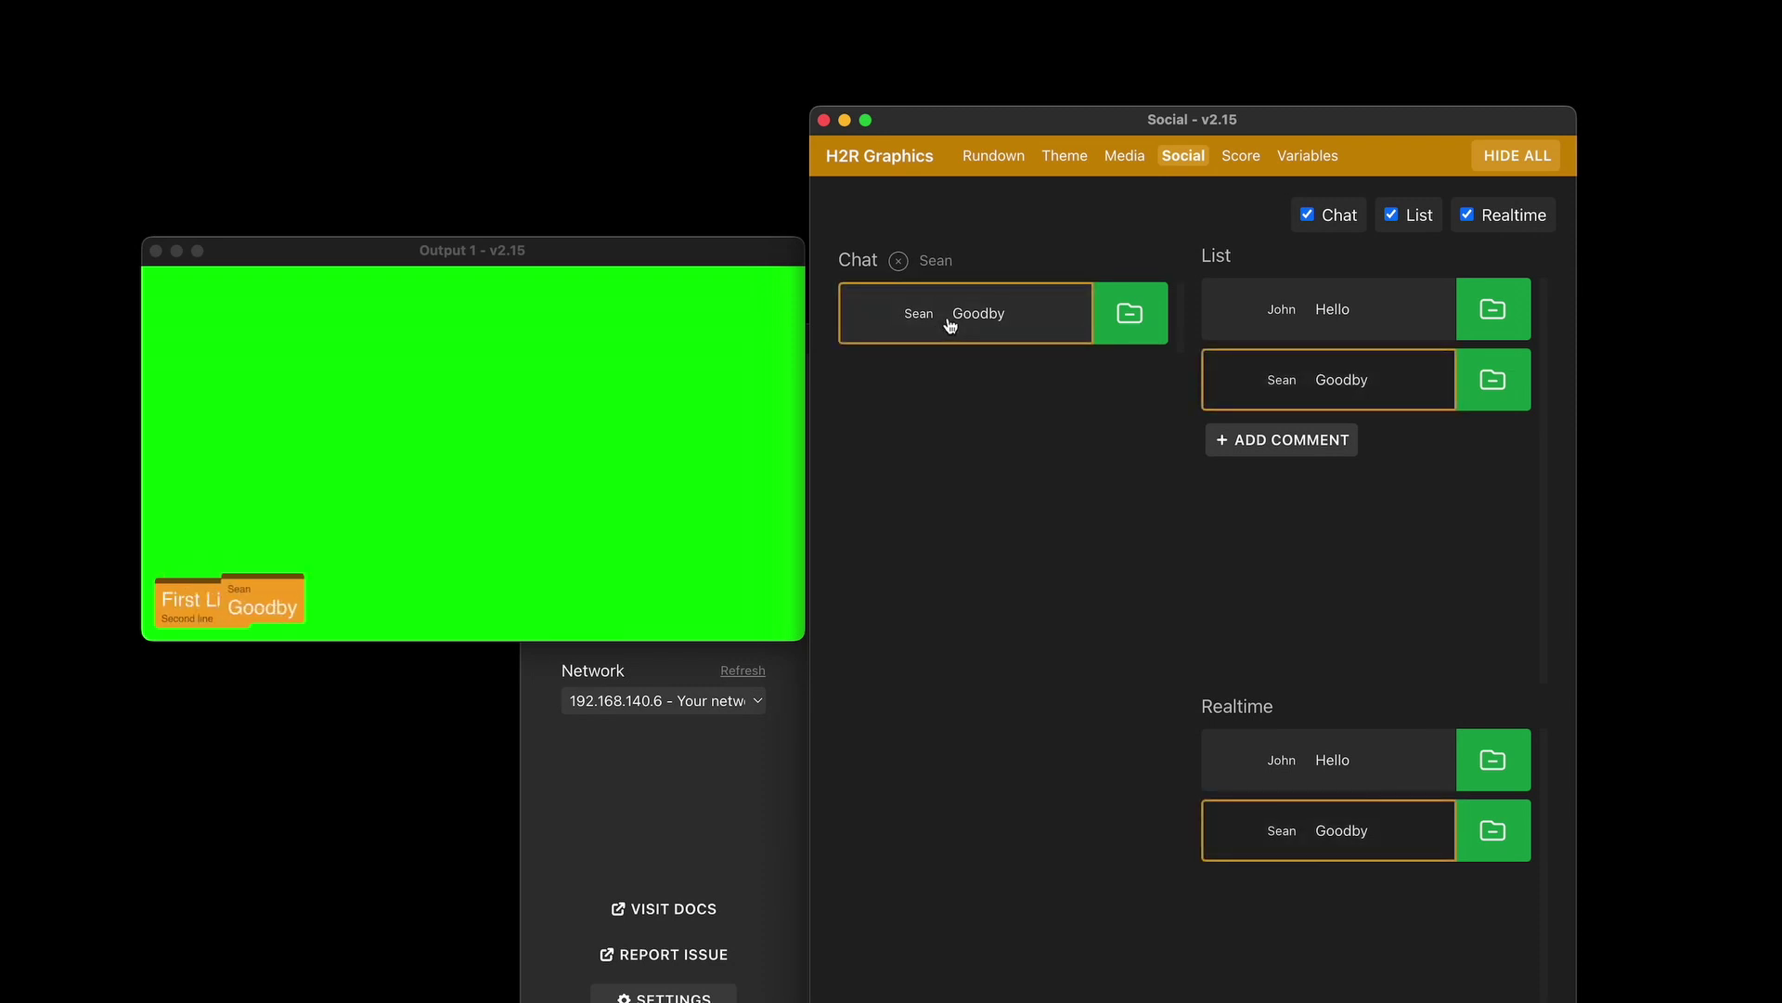
{"action": "left_click", "coordinate": [949, 323]}
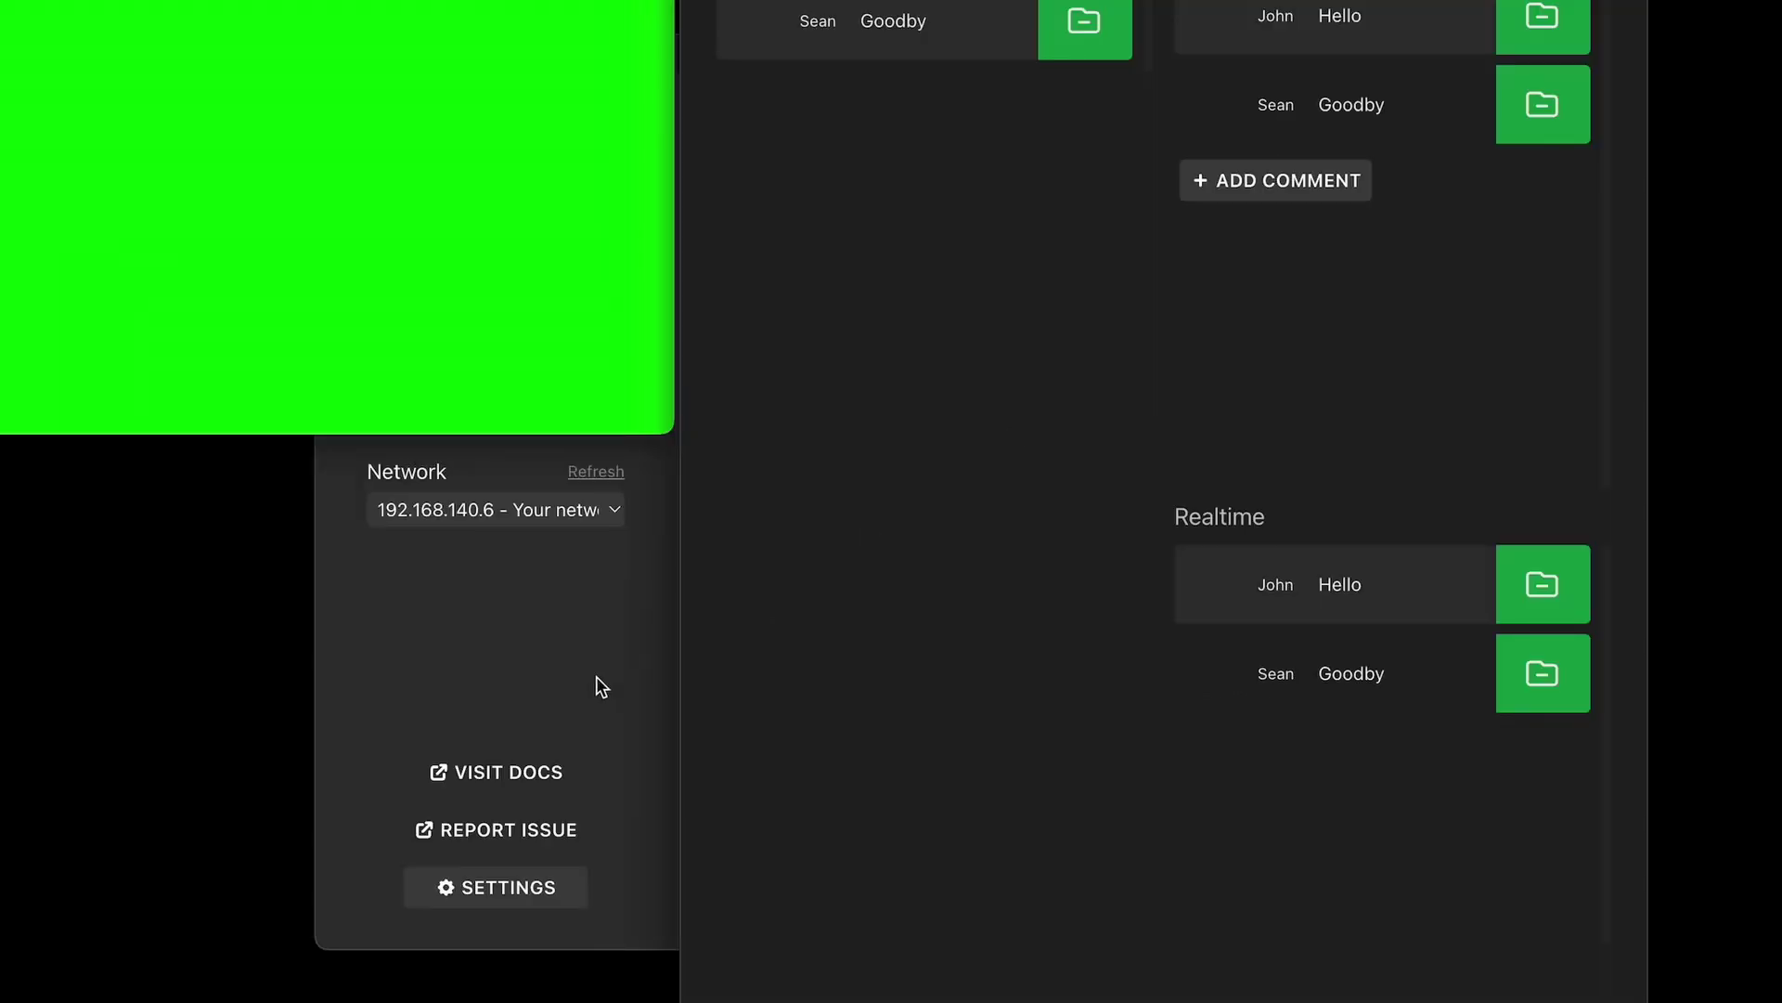
Step: Bring the main project window forward and open then close OPTIONS to view Duplicate and Delete
{"action": "left_click", "coordinate": [687, 834]}
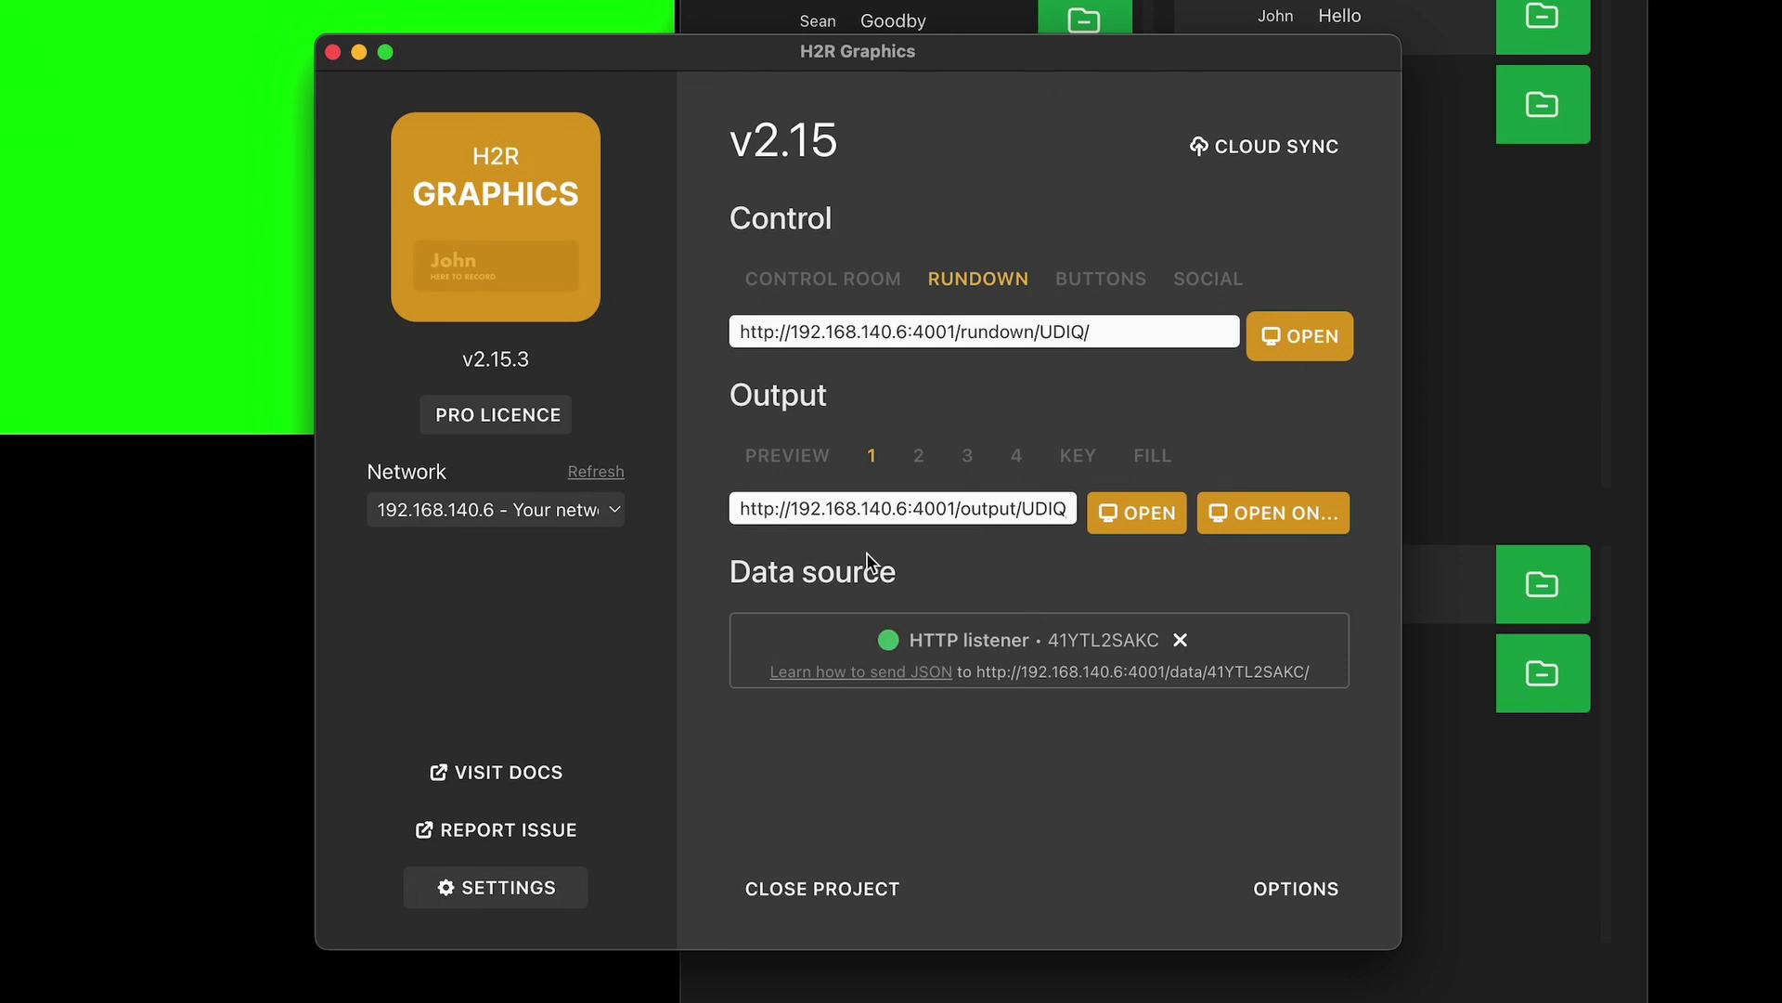
{"action": "left_click", "coordinate": [1311, 888]}
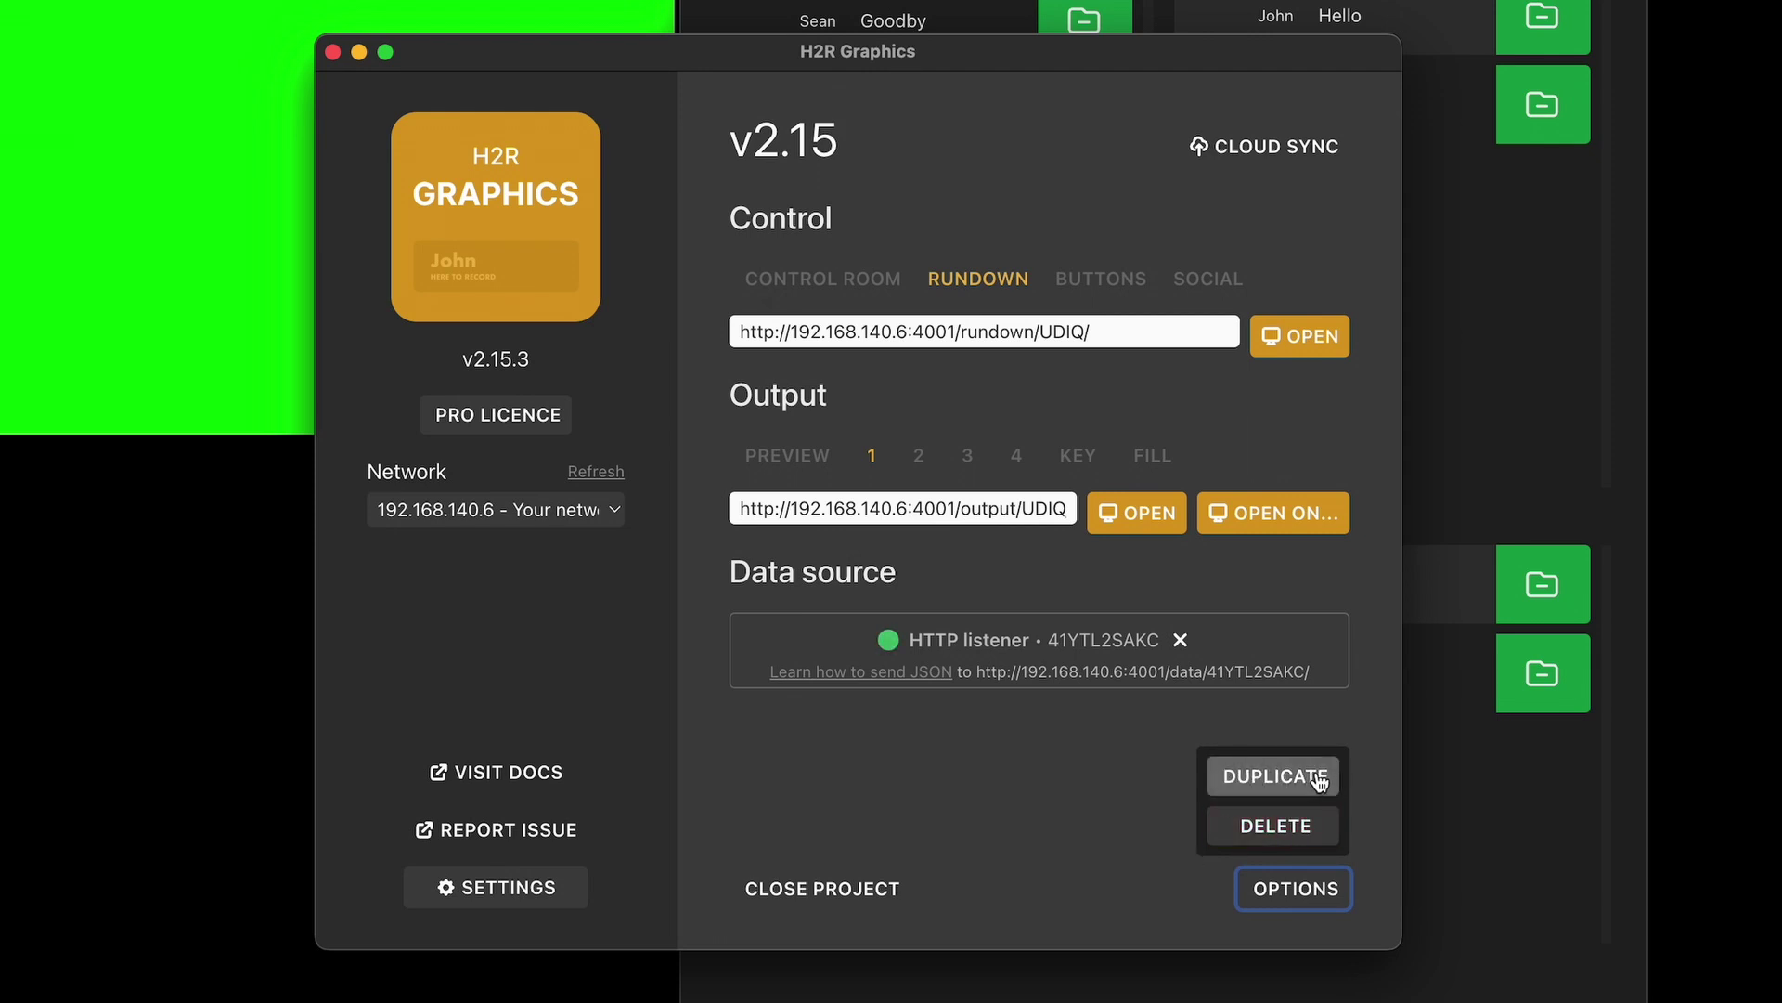
{"action": "left_click", "coordinate": [1091, 790]}
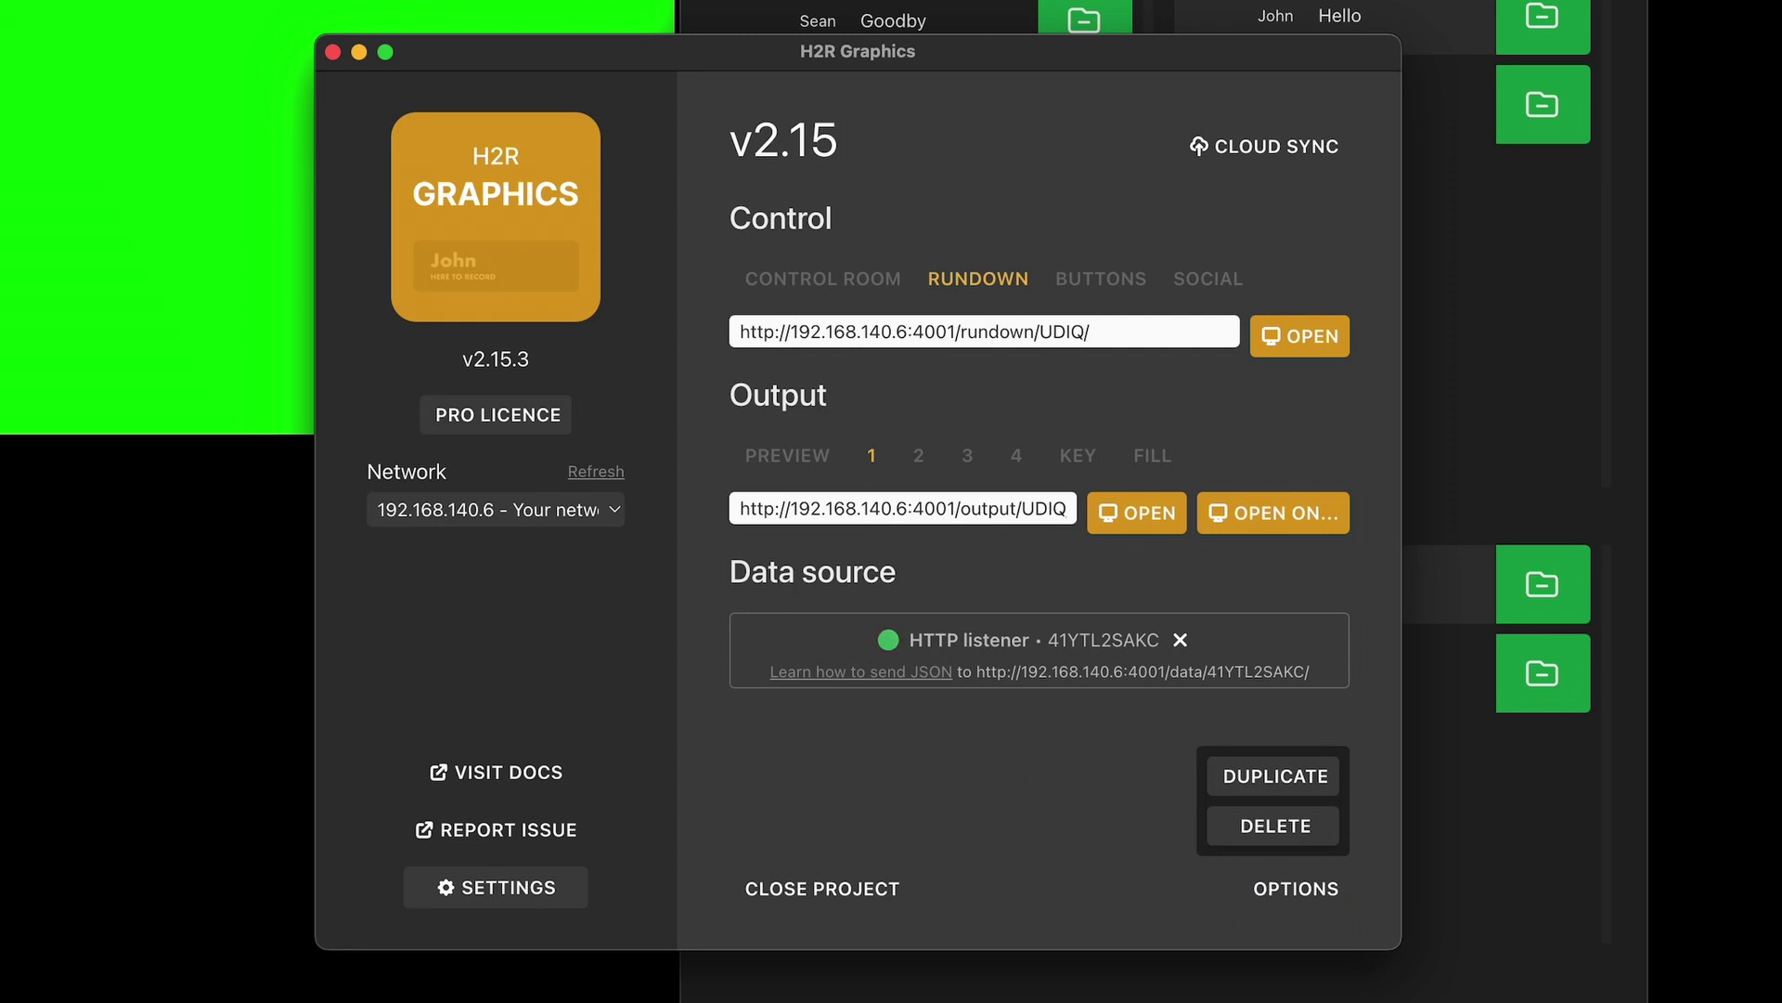
{"action": "left_click", "coordinate": [1290, 893]}
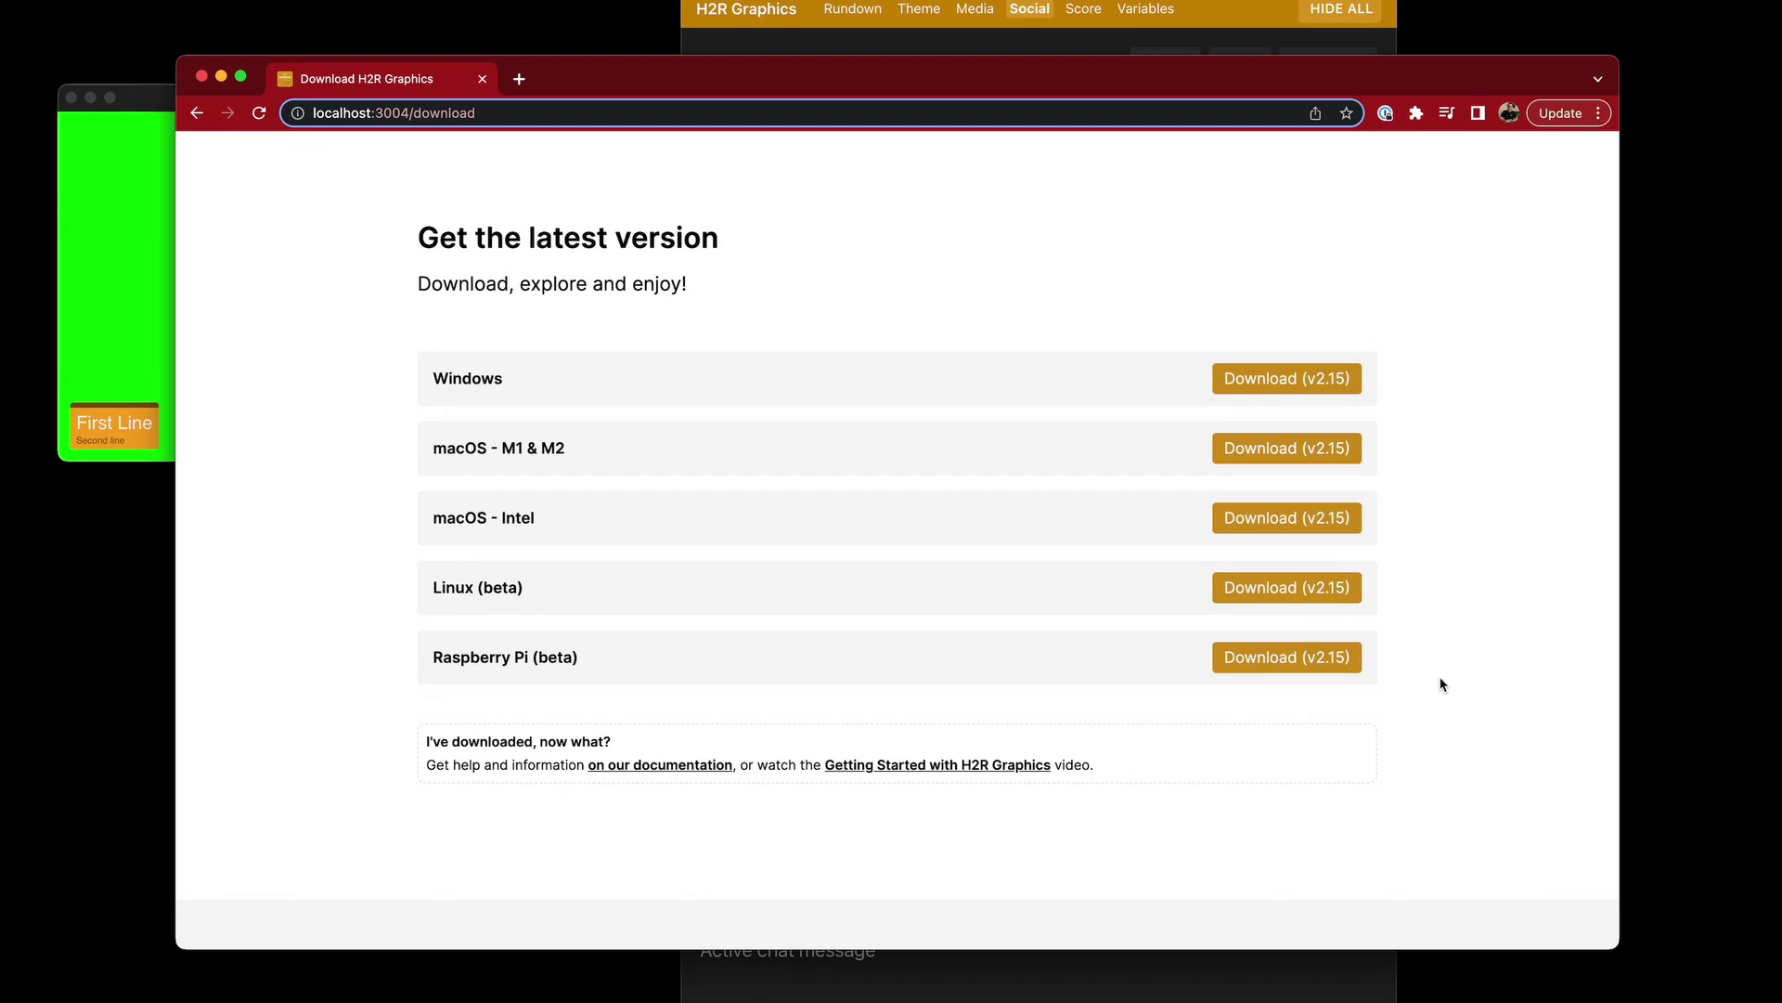
{"action": "scroll", "coordinate": [1442, 685], "scroll_direction": "up", "scroll_amount": 2}
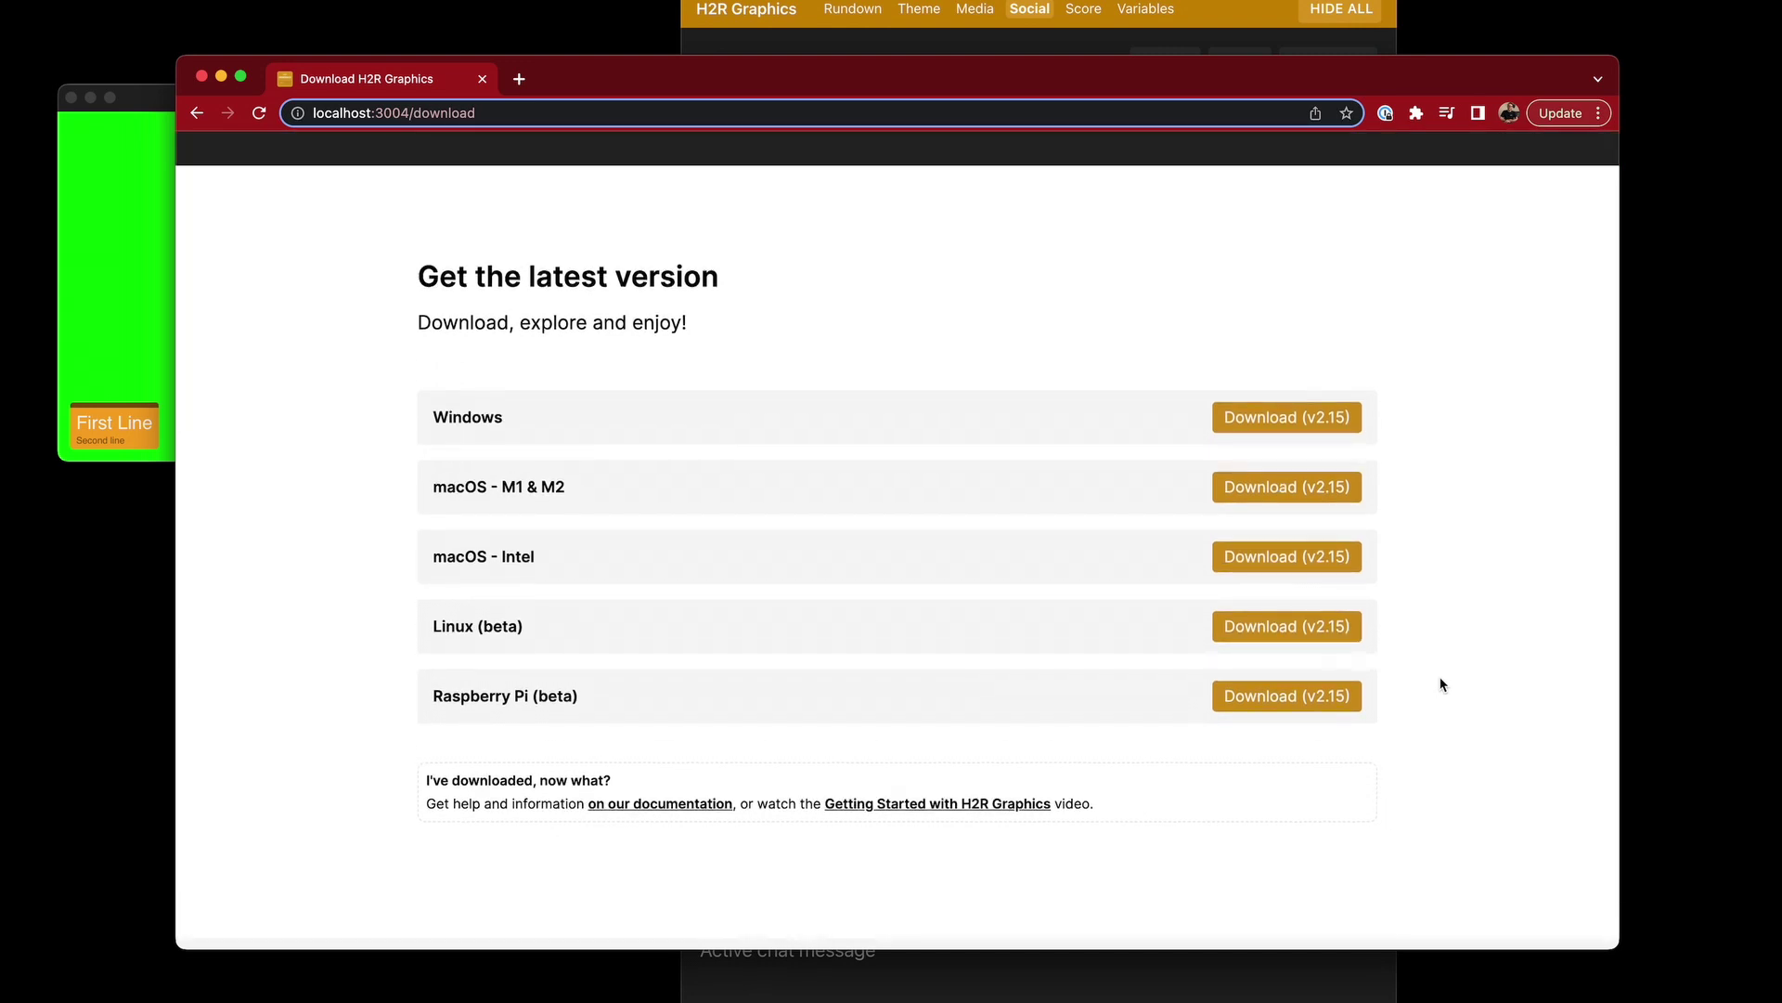